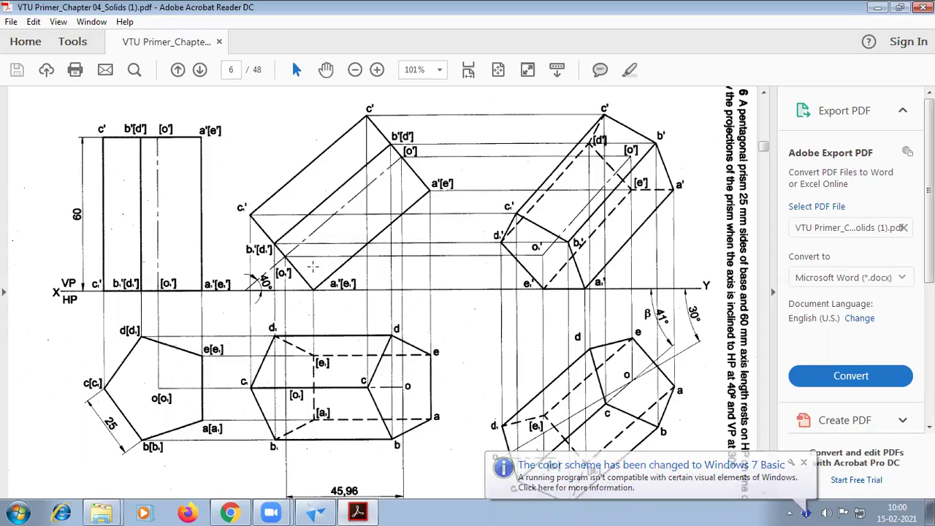
- Switch to Solid Edge and draw a 0.25 mm wide horizontal reference line about 278 mm long across the middle of Sheet4
scroll(477, 173, up, 1)
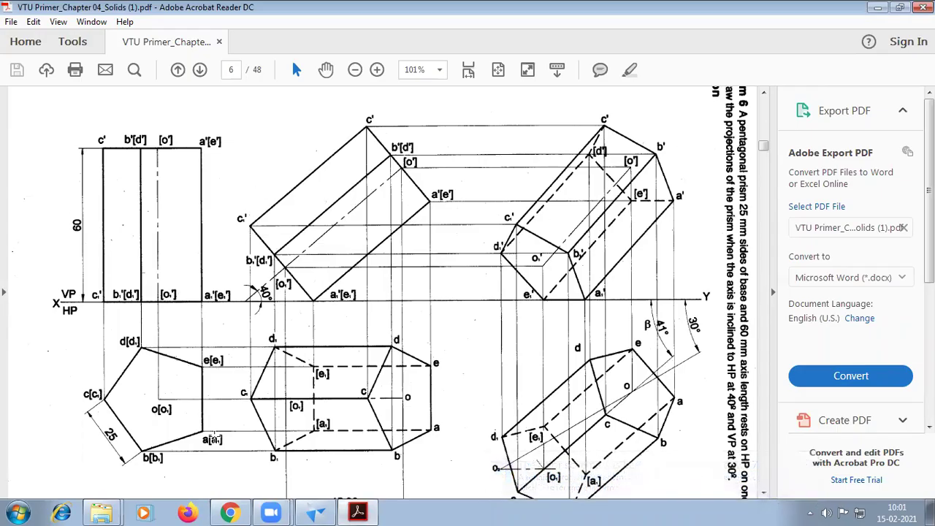
scroll(668, 395, down, 2)
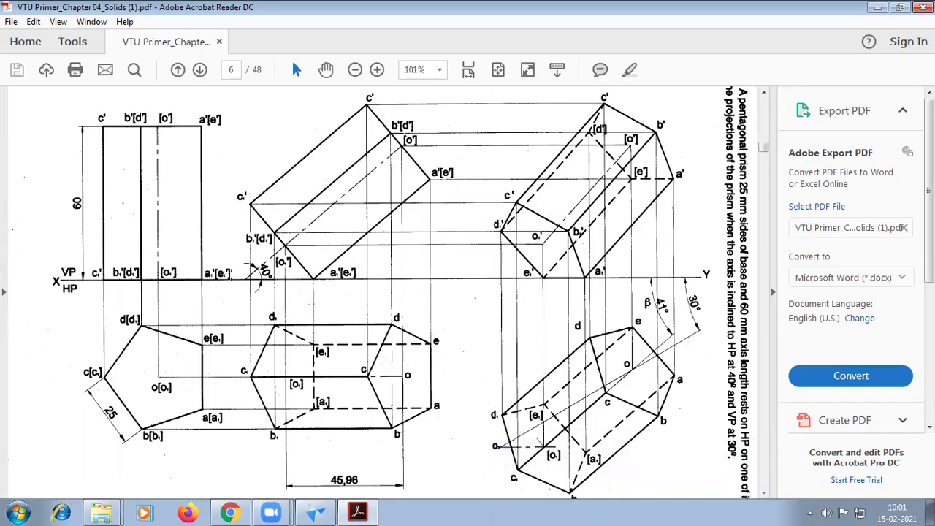
click(315, 513)
click(65, 45)
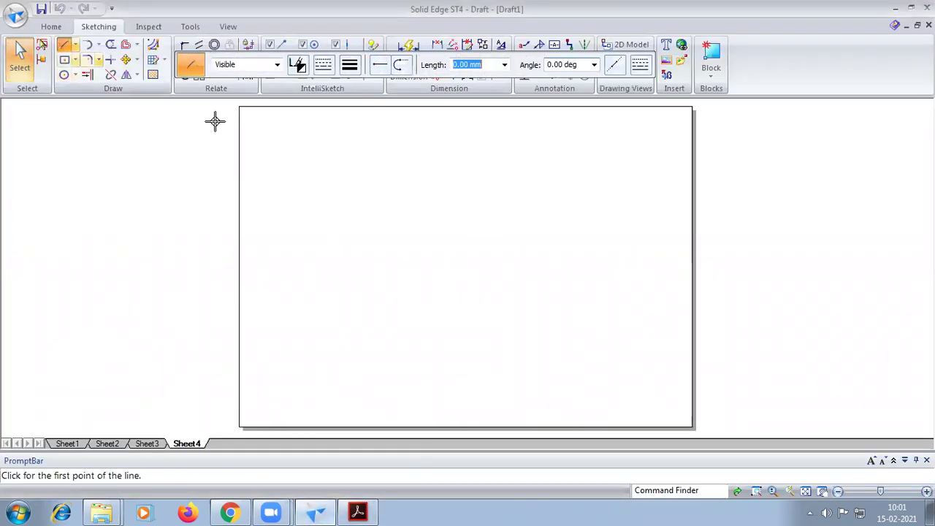
click(350, 68)
click(361, 101)
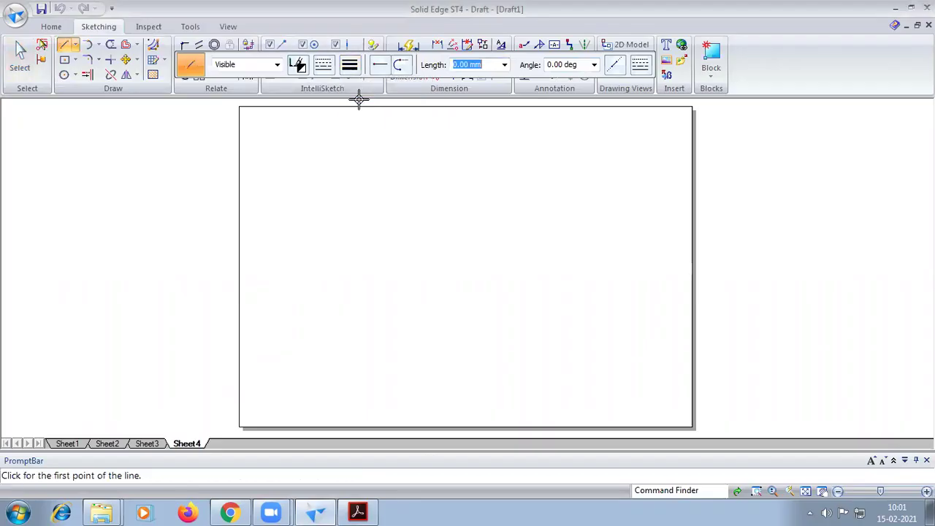
click(247, 259)
click(672, 259)
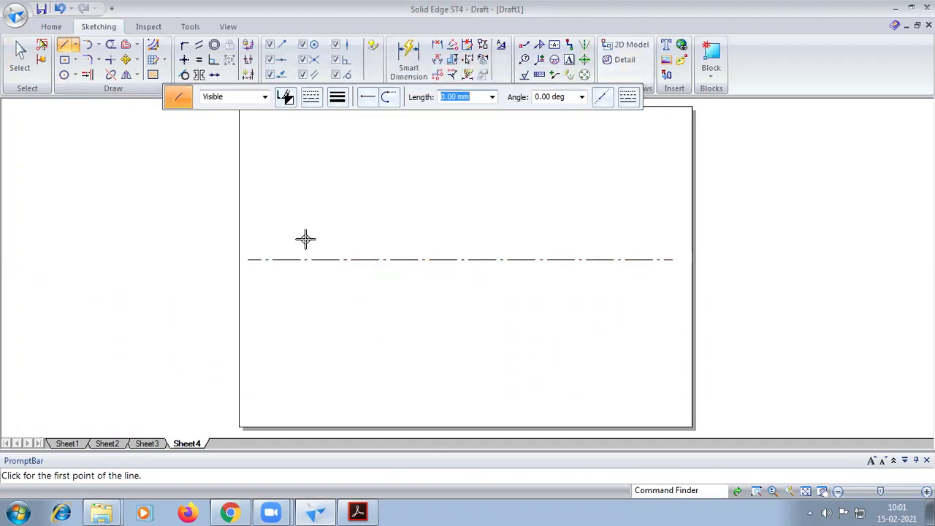
- Change the horizontal reference line's type to a solid continuous line
click(19, 55)
click(314, 259)
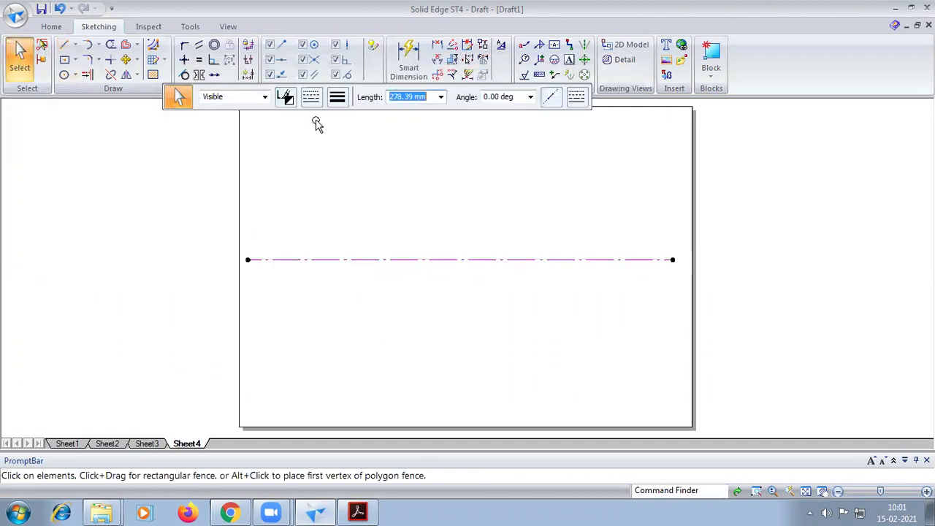
click(311, 97)
click(326, 117)
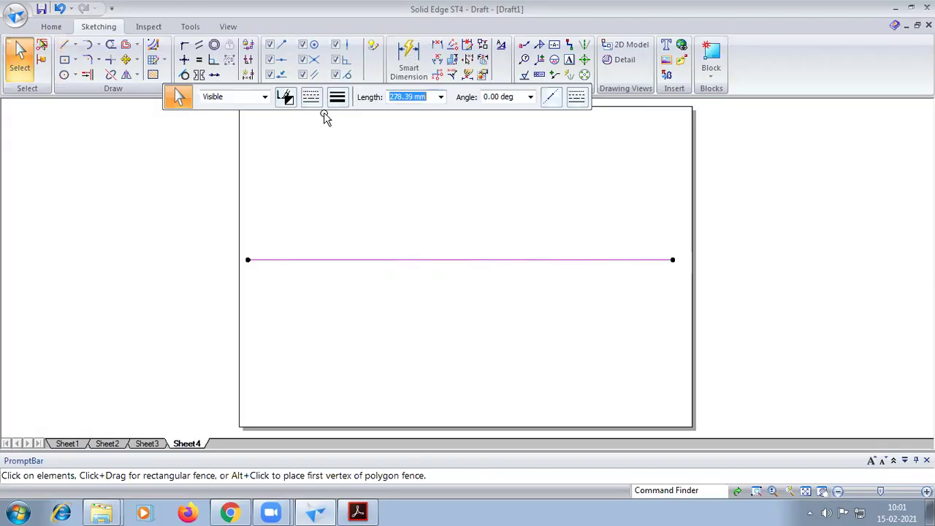
click(384, 157)
- Label the reference line with x at its start, vp above, hp below, and y at its far end
click(569, 59)
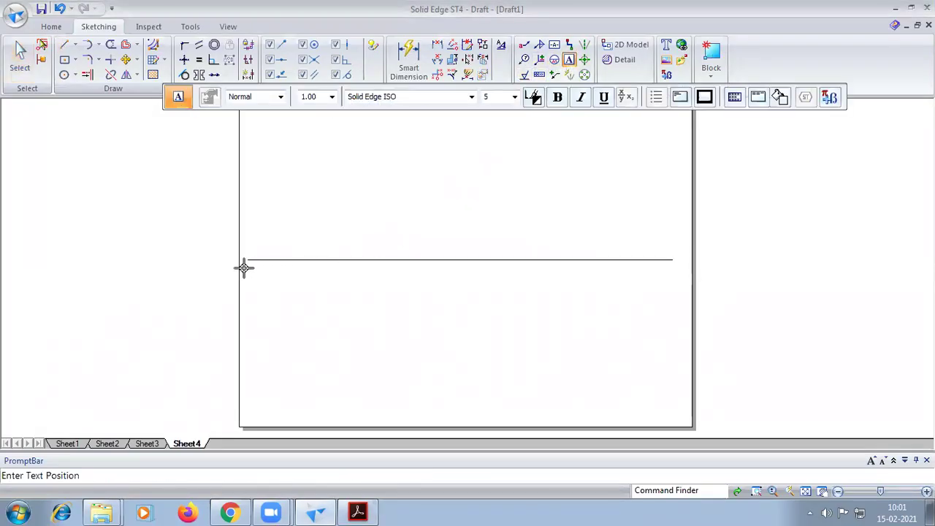
click(244, 268)
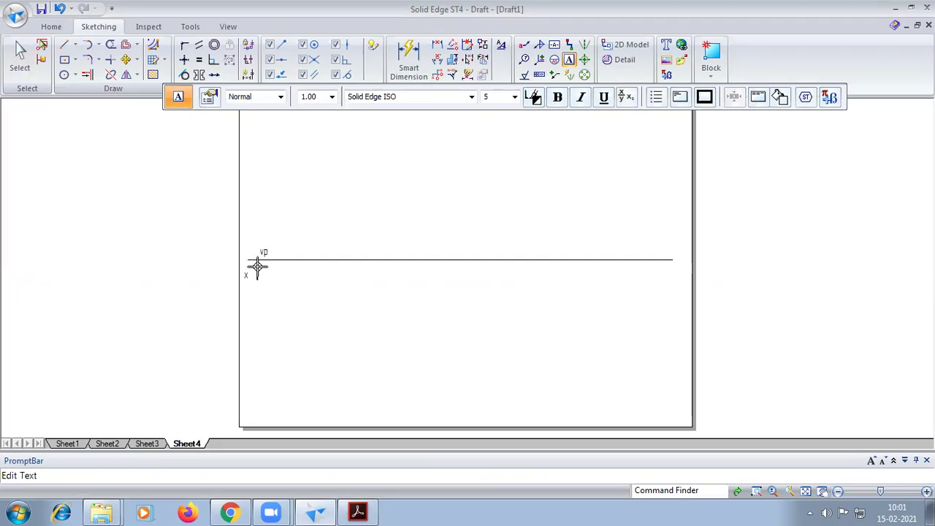
text(hp)
click(672, 267)
text(y)
- Draw a solid-line five-sided polygon by center, about 11.7 mm from center to side, below the reference line near the x end
click(358, 511)
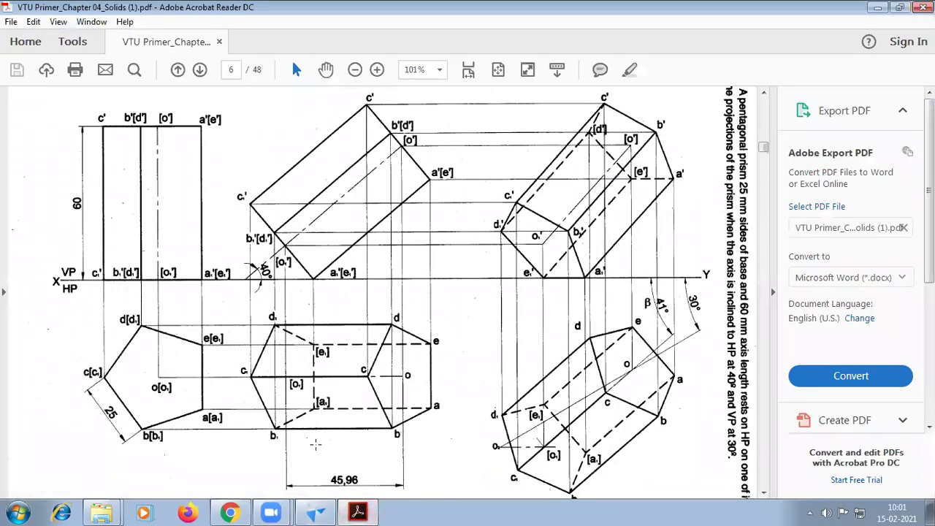
click(315, 512)
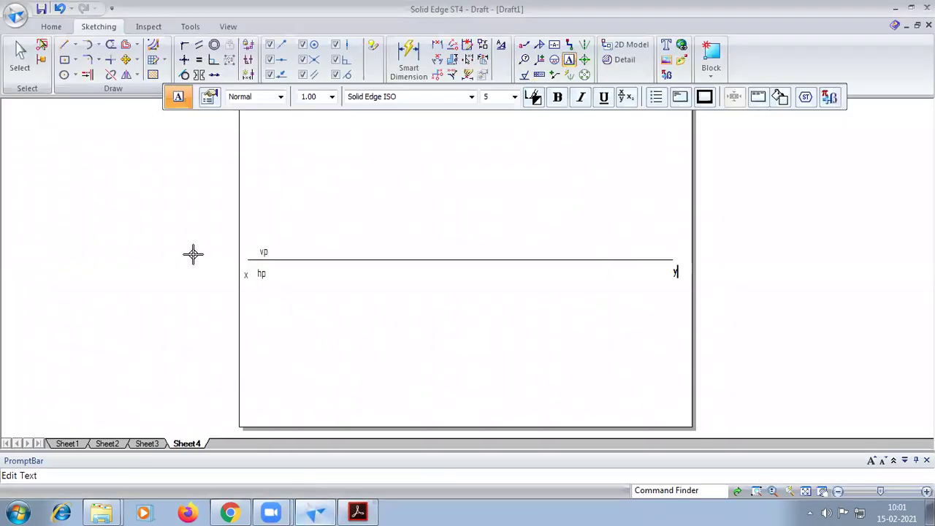
click(74, 63)
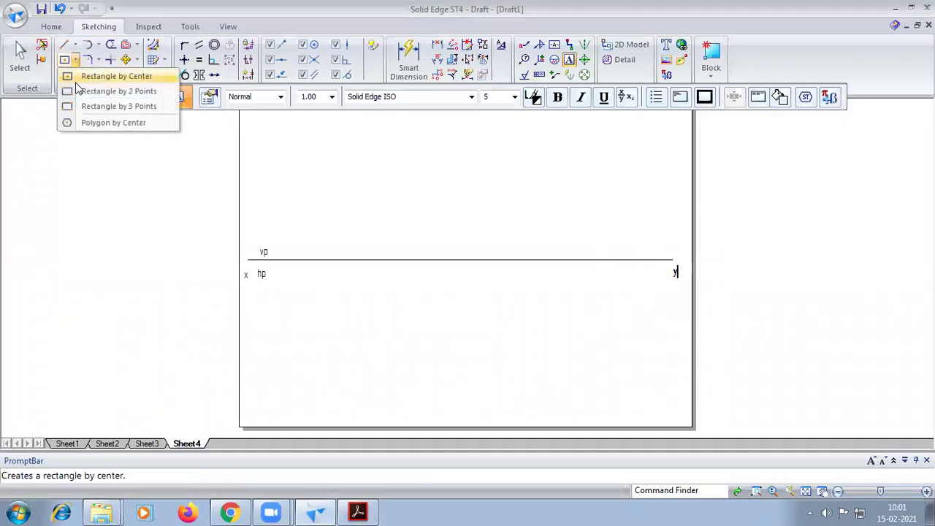
click(80, 123)
click(318, 98)
click(320, 115)
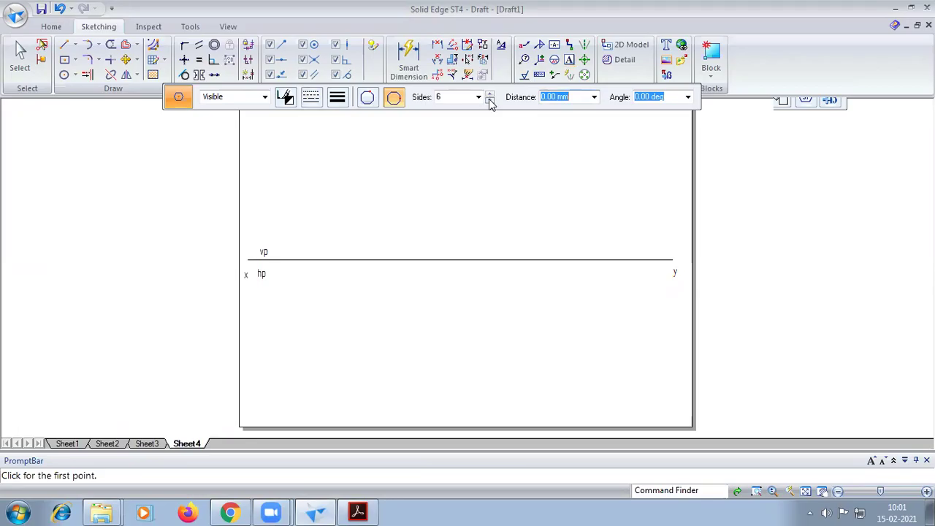
click(325, 333)
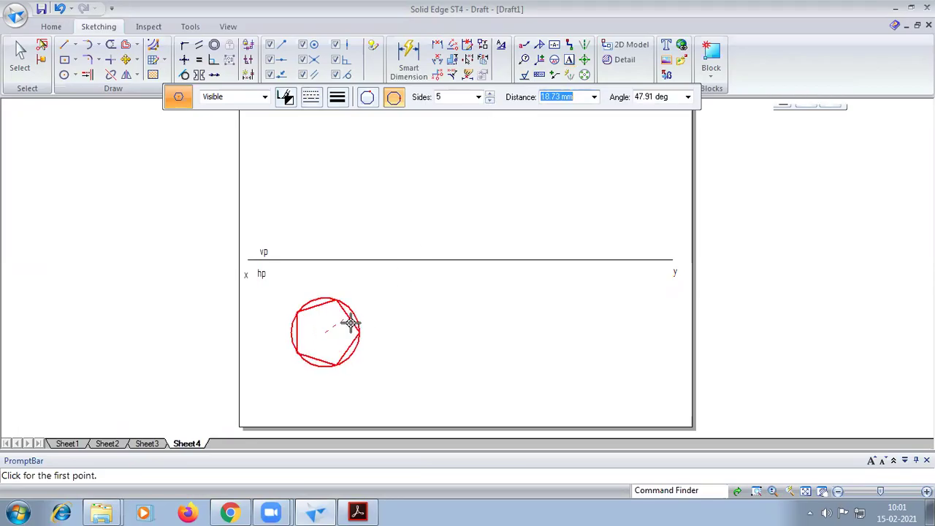
click(344, 334)
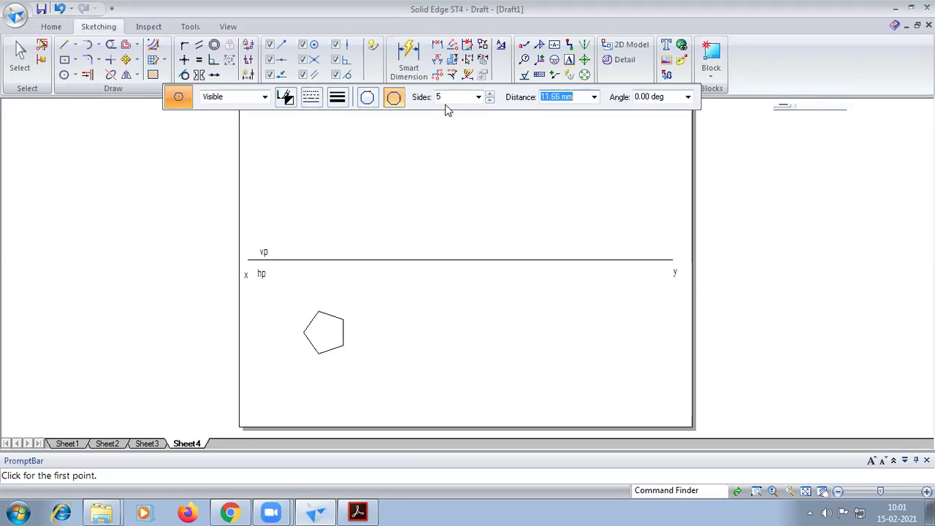
- Try to dimension the pentagon's vertical side with Smart Dimension
click(409, 65)
click(343, 335)
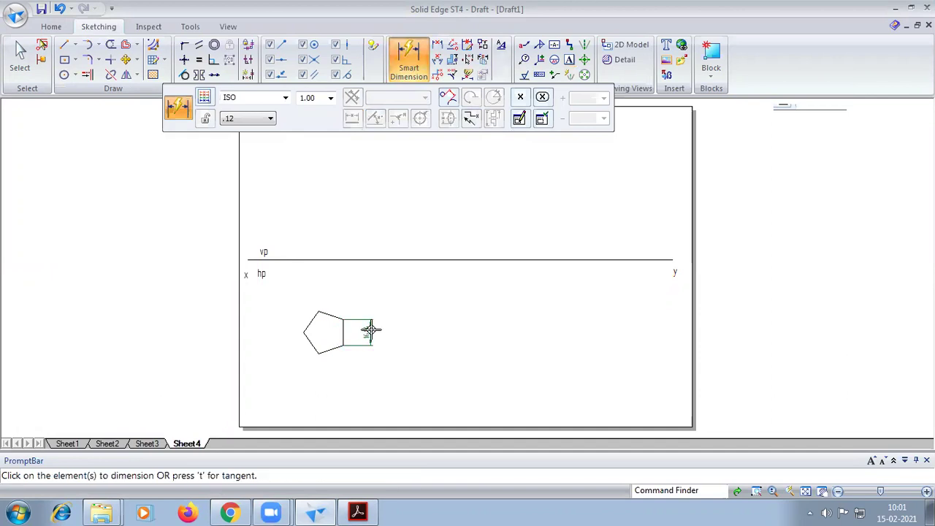
click(371, 330)
click(60, 8)
- Turn on Maintain Relationships and delete the pentagon below the reference line
click(247, 46)
drag(280, 291, 371, 392)
key(Delete)
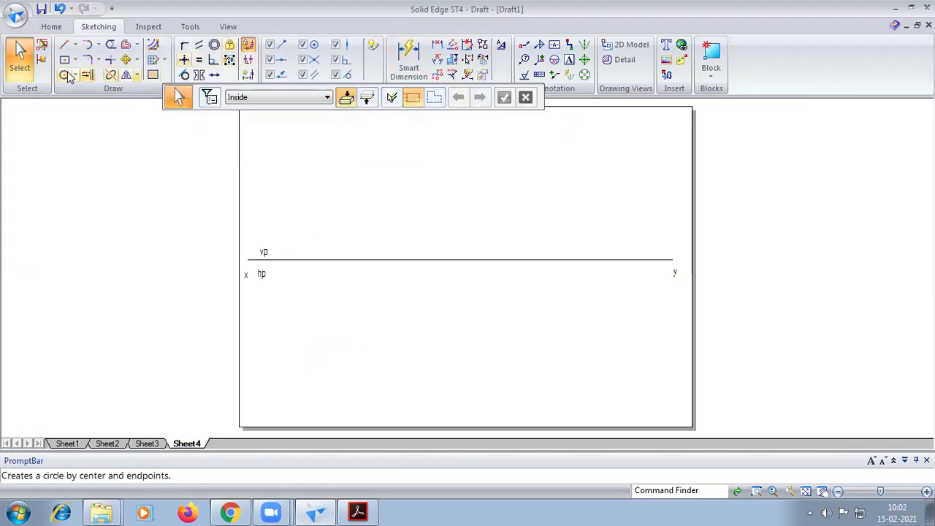
- Draw a new pentagon by center below hp, about 12.1 mm from center to side, with one side vertical
click(75, 60)
click(87, 121)
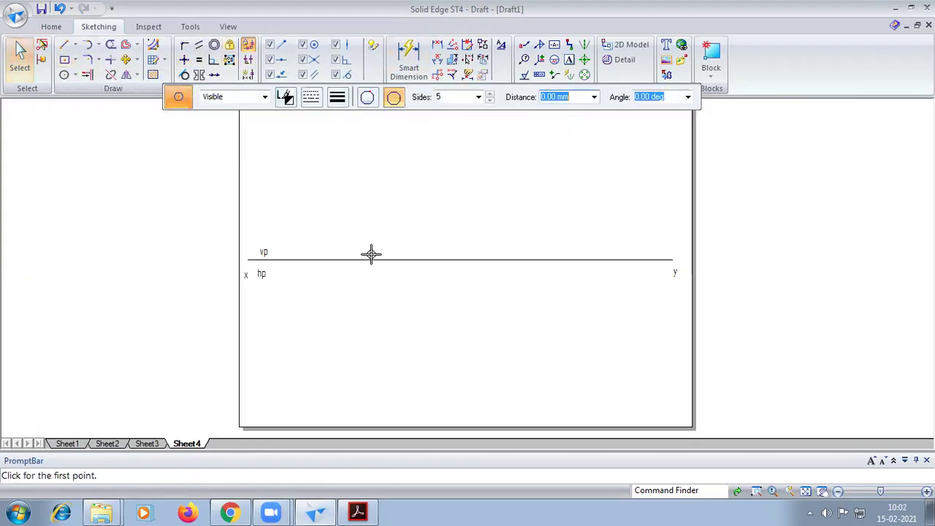
click(319, 327)
click(340, 326)
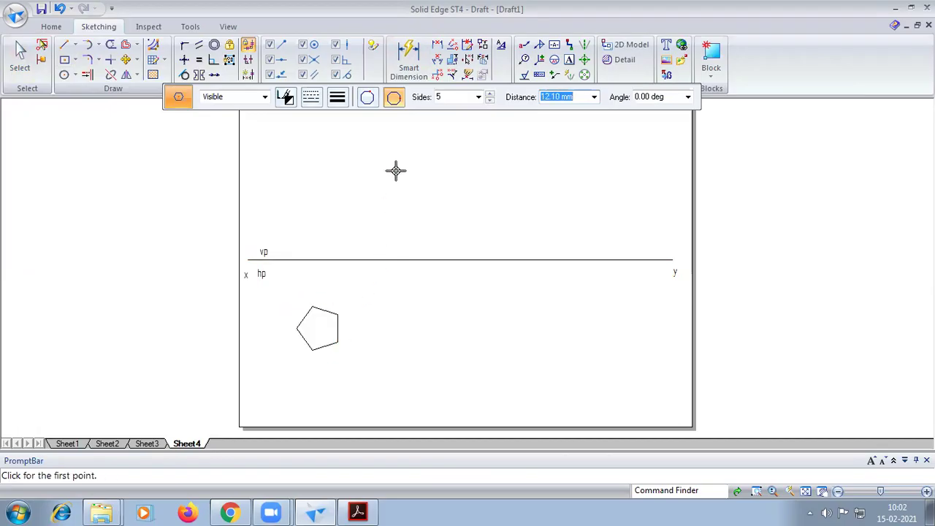
- Dimension the pentagon's vertical side with a driving value of 25 mm
click(405, 62)
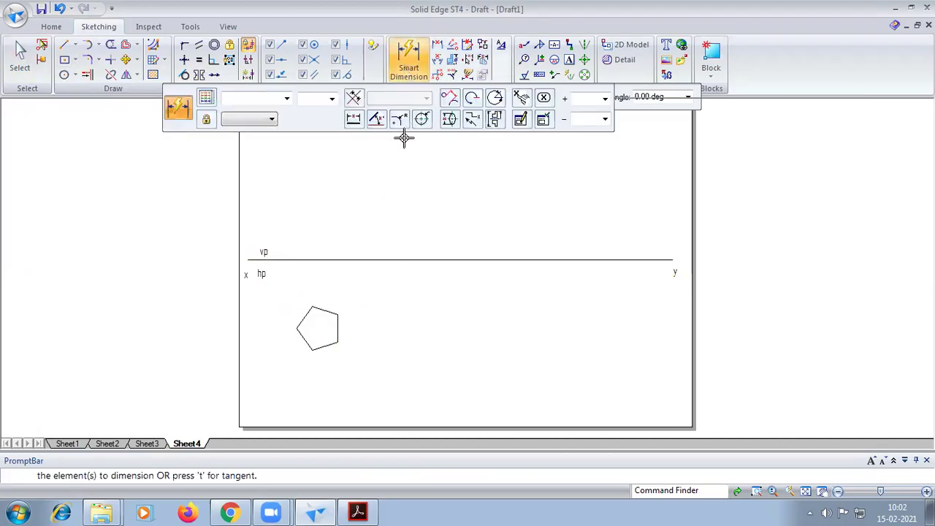
click(337, 328)
text(2)
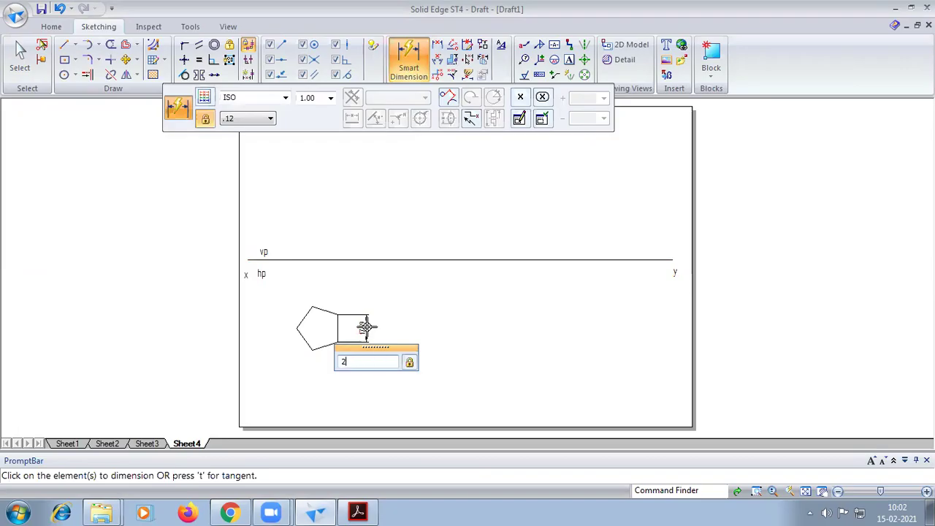
text(5)
key(Return)
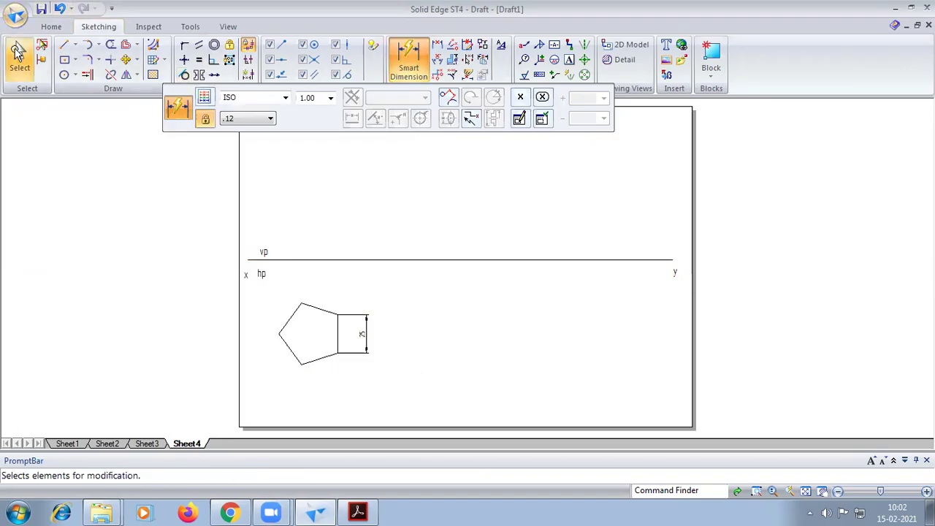
- Set the pentagon's outline width to 0.70 mm
click(19, 54)
click(297, 308)
click(338, 98)
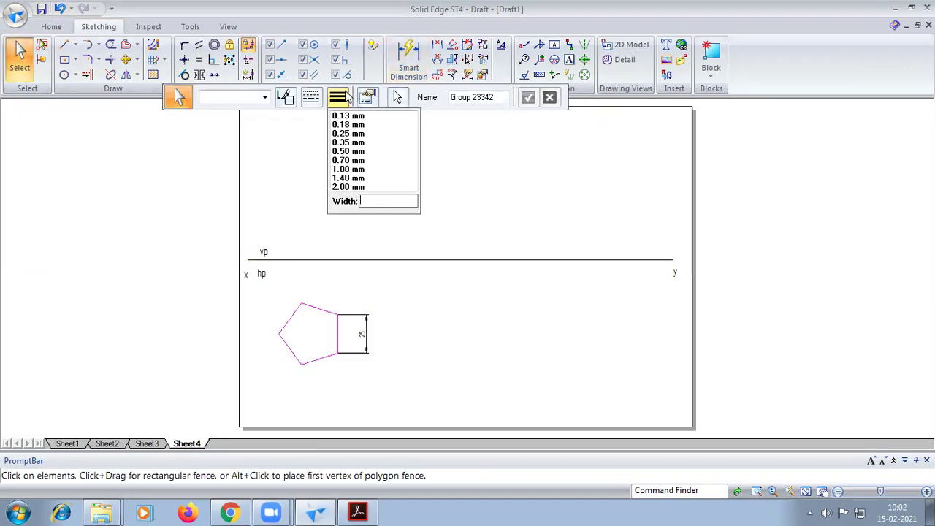
click(348, 160)
click(443, 343)
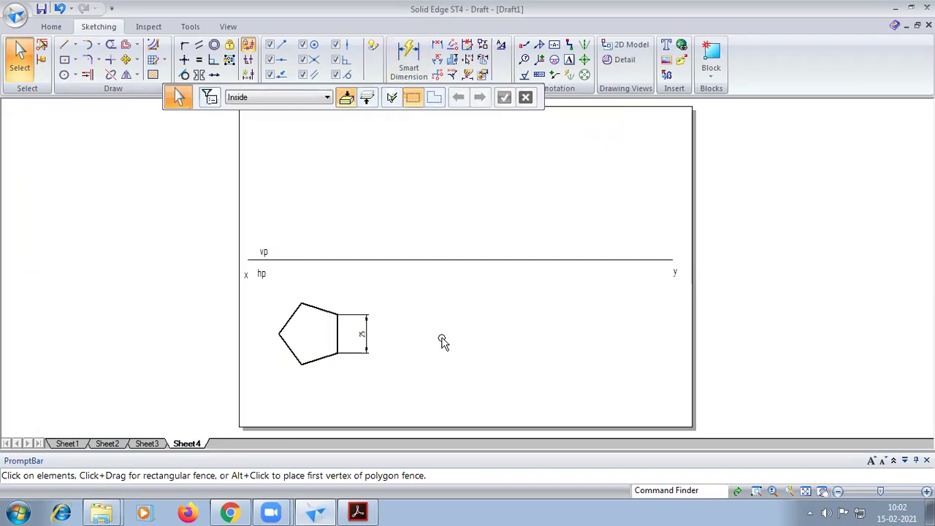
- Label the pentagon's corners a, b, c, d, e counterclockwise, adding (a1), (b1), (c1), (d1), (e1) beside them
click(570, 61)
click(269, 322)
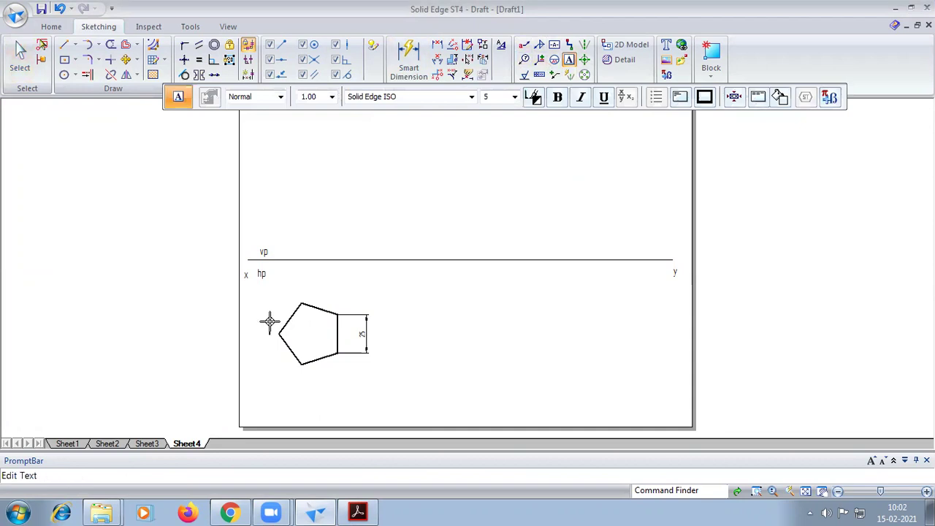
text(a)
click(296, 365)
text(b)
click(337, 357)
text(c)
click(344, 303)
text(d)
click(307, 289)
text(e)
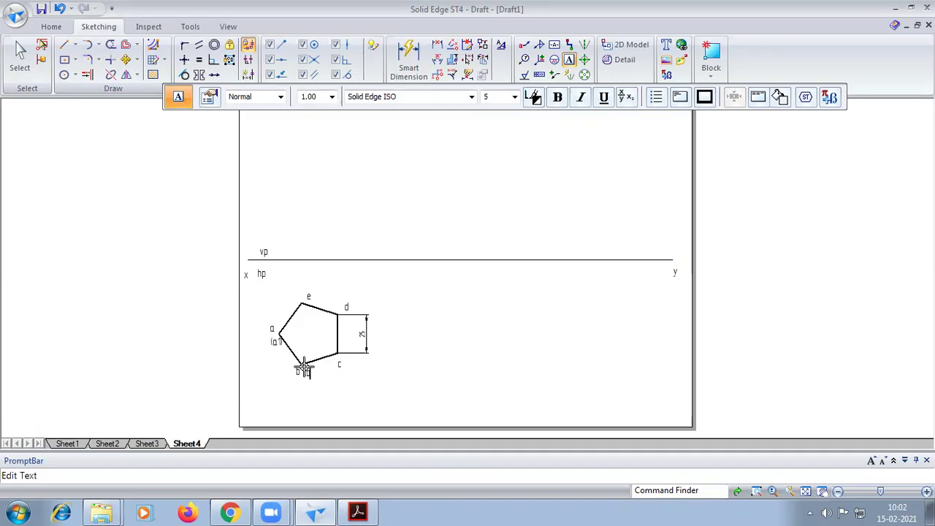
text())
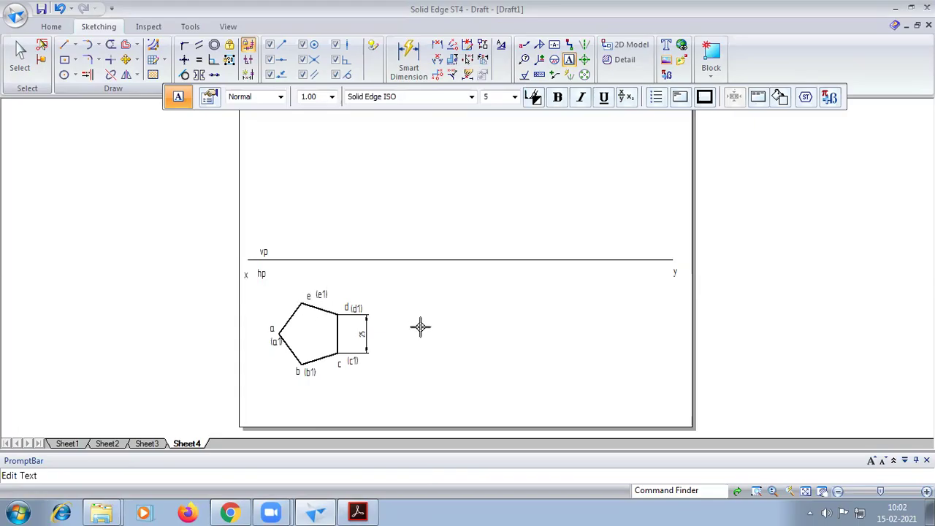
- Draw 0.13 mm wide lines from corners c, b and a to the midpoints of their opposite sides to locate the pentagon's center
scroll(420, 327, up, 2)
click(64, 46)
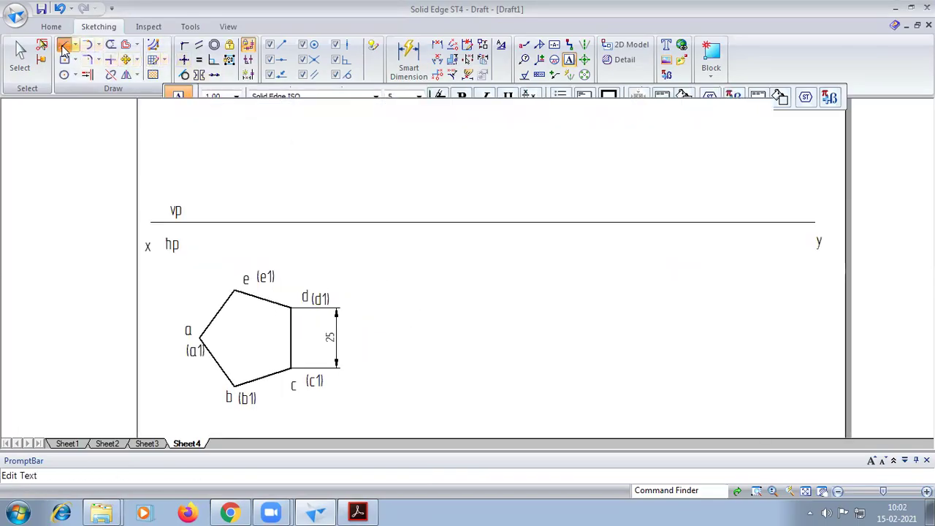
click(337, 96)
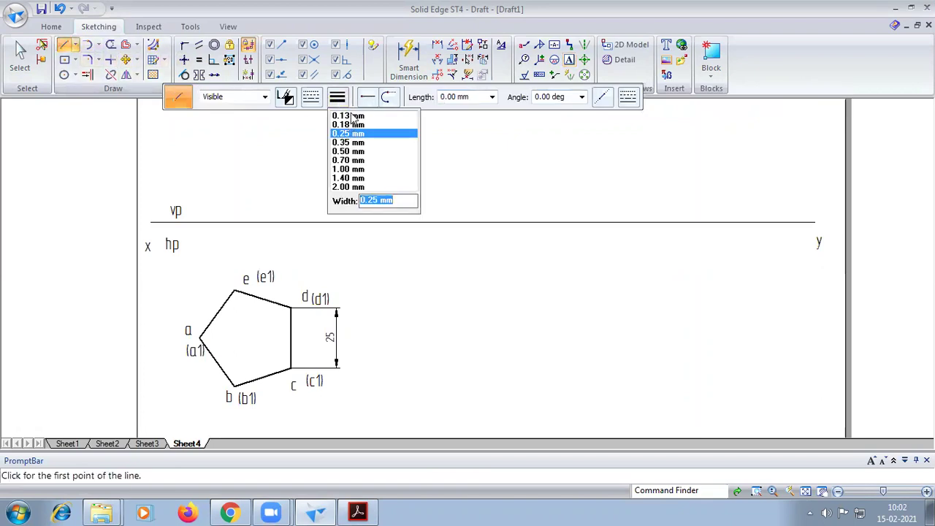
click(353, 119)
click(291, 368)
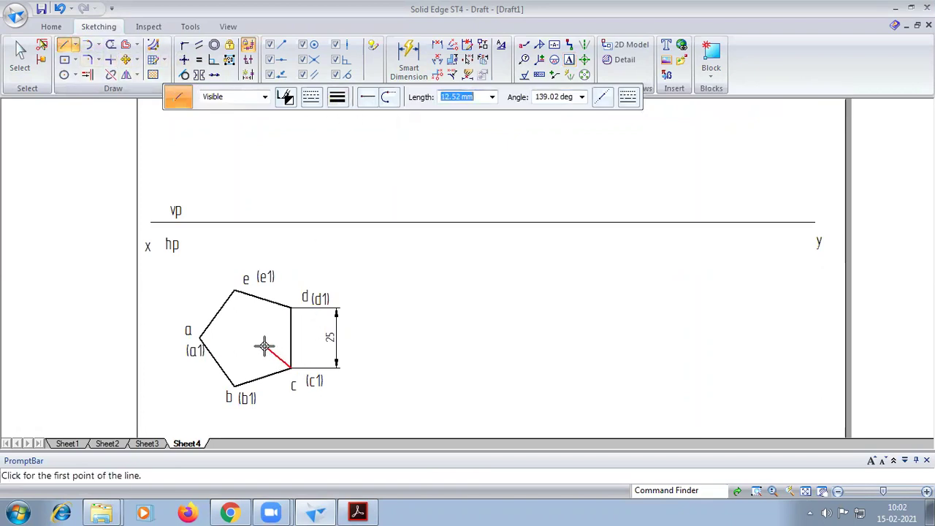
click(220, 315)
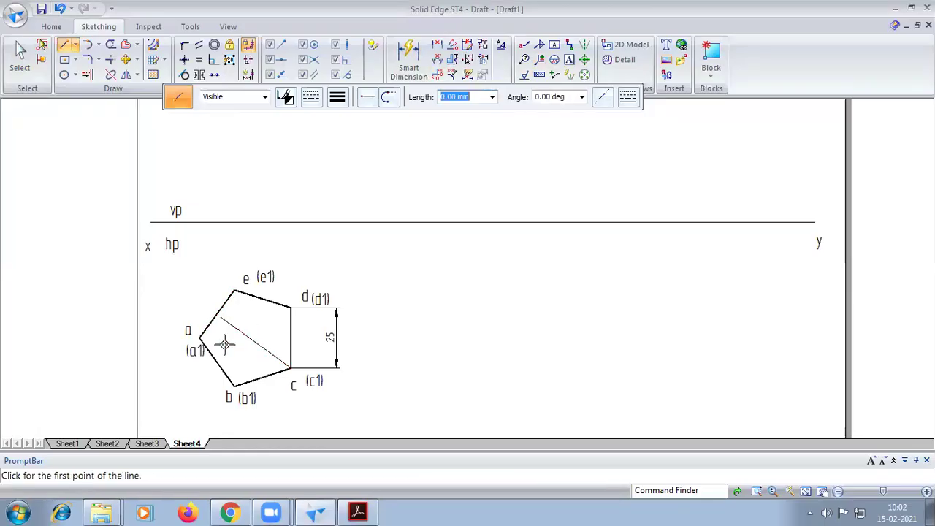
click(235, 383)
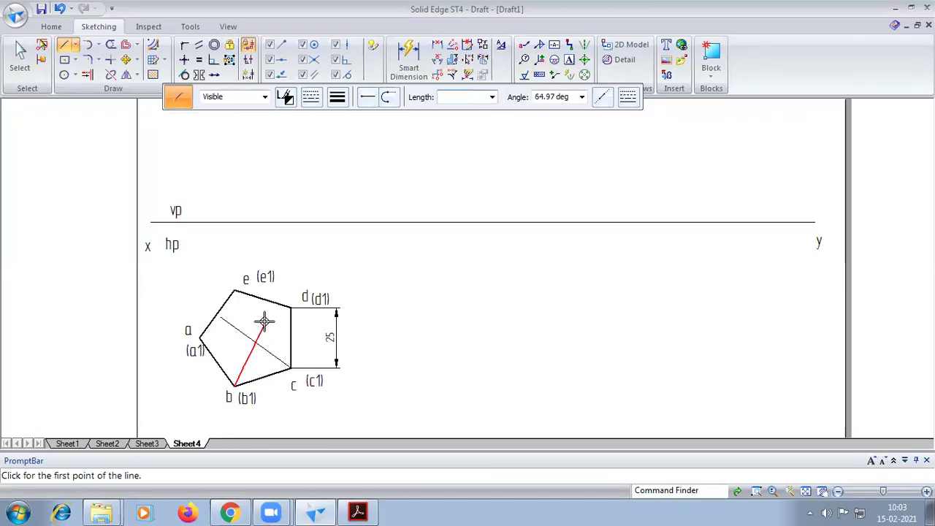
click(262, 298)
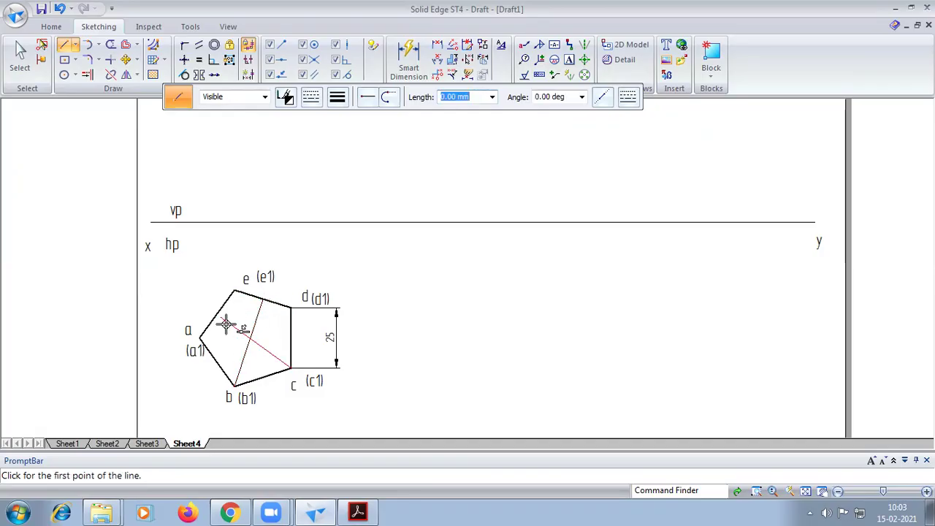
click(200, 337)
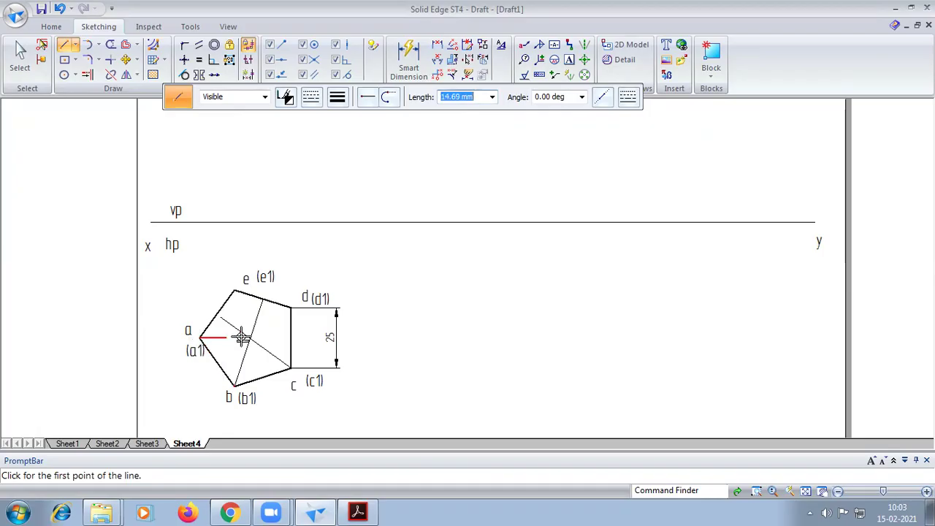
click(290, 337)
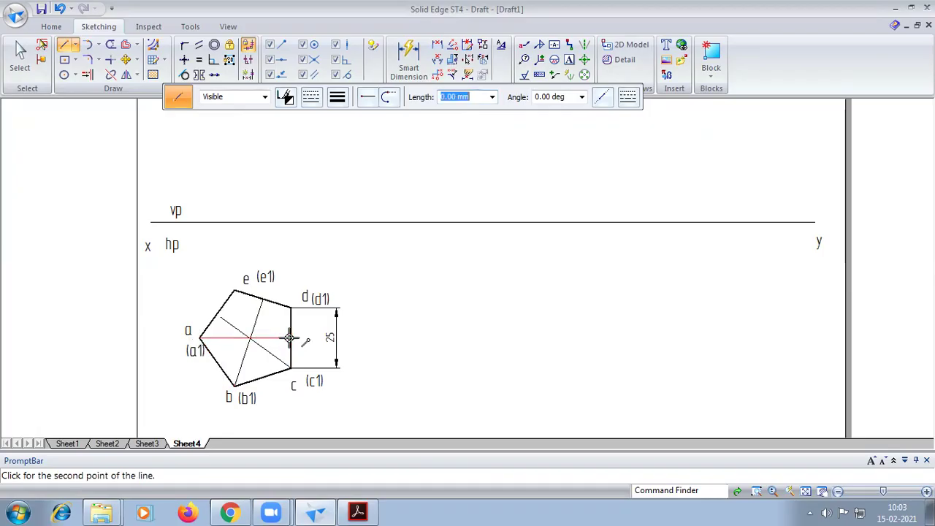
- Extend the center line from corner c to its opposite side and label the pentagon's center o and (o1)
click(87, 74)
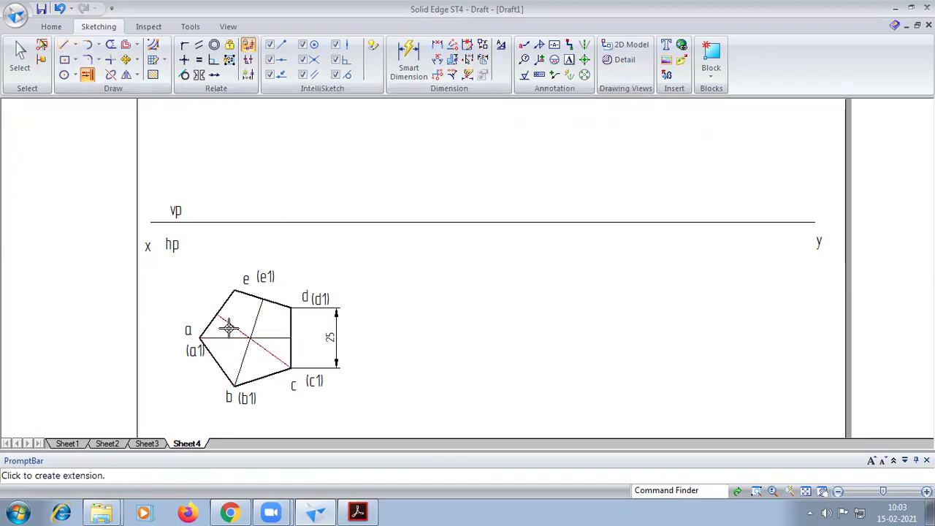
click(569, 59)
click(230, 337)
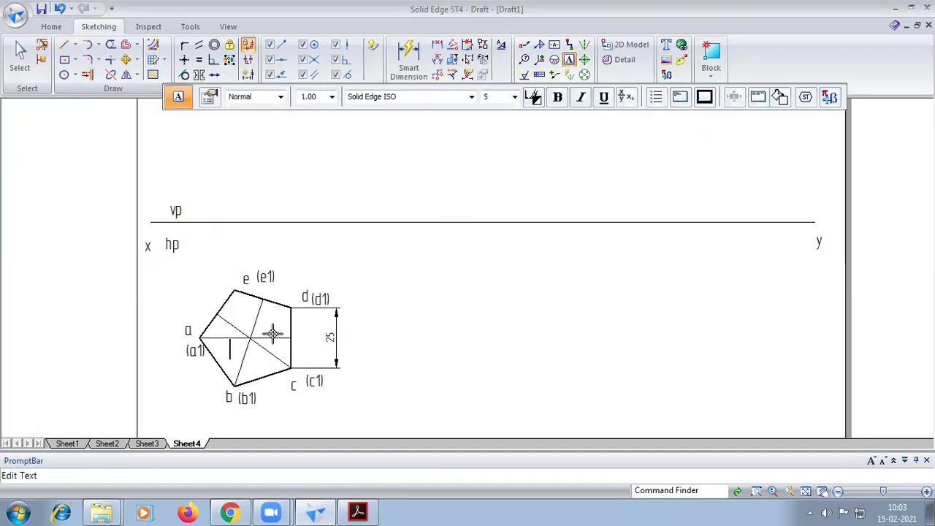
text(o)
click(255, 322)
click(258, 320)
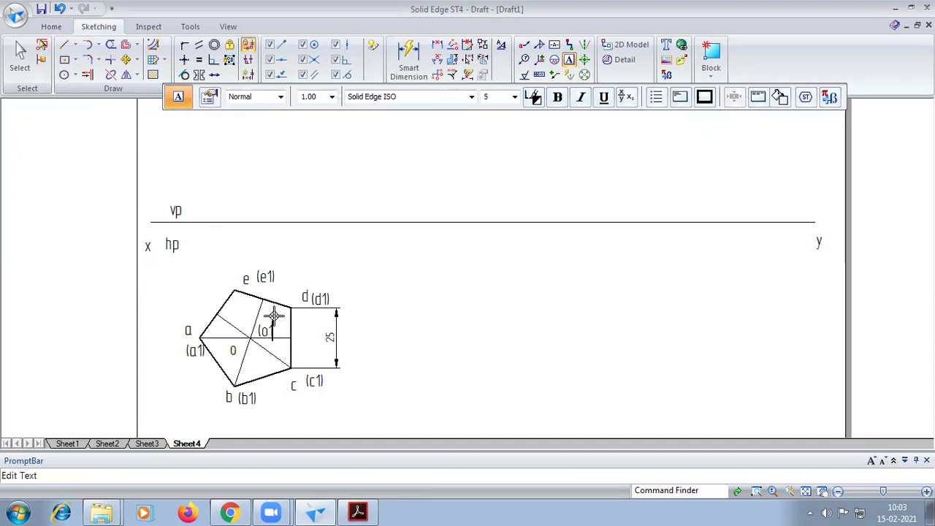
text((o1))
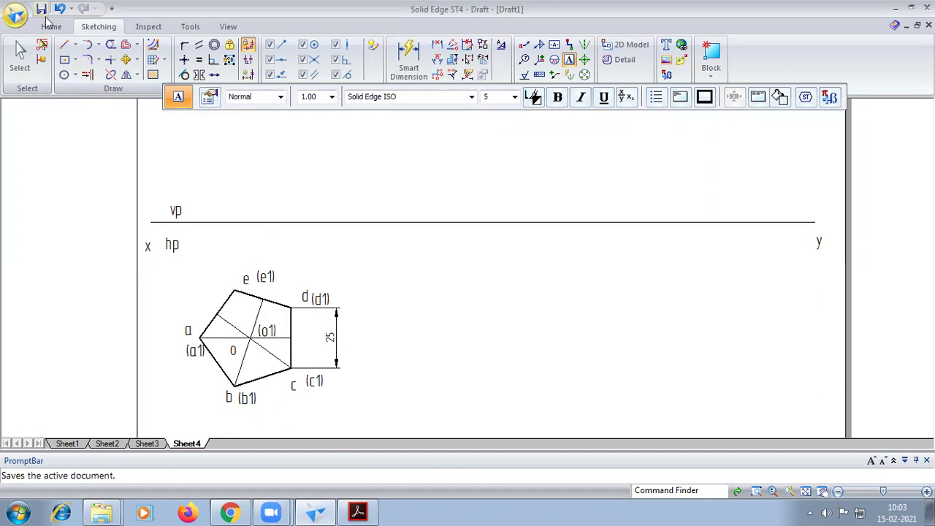
- Draw a continuous 0.13 mm wide vertical projector from corner a up to the xy line
click(64, 44)
click(338, 98)
click(345, 124)
click(199, 338)
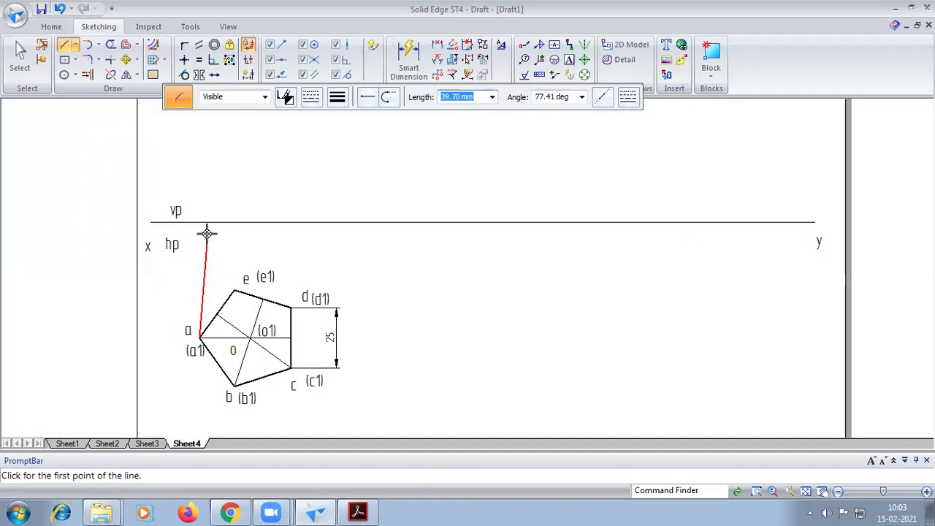
click(337, 97)
click(311, 97)
click(322, 121)
click(200, 222)
right_click(201, 224)
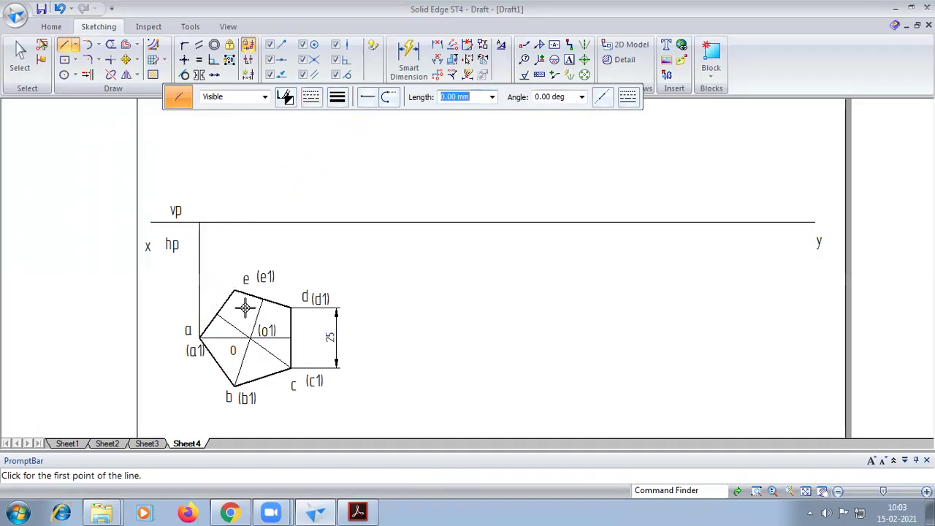
- Draw vertical projectors from the pentagon's center, corner b and side cd up to the xy line
click(250, 336)
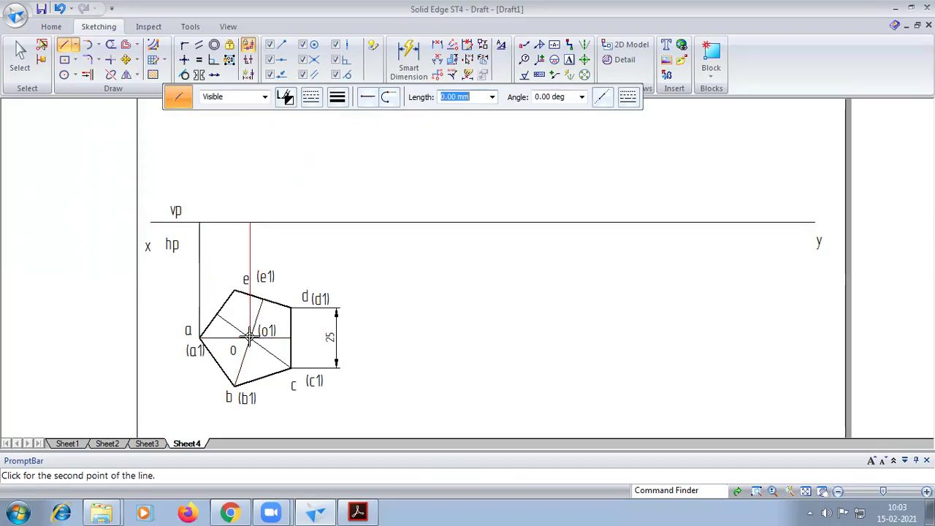
click(235, 385)
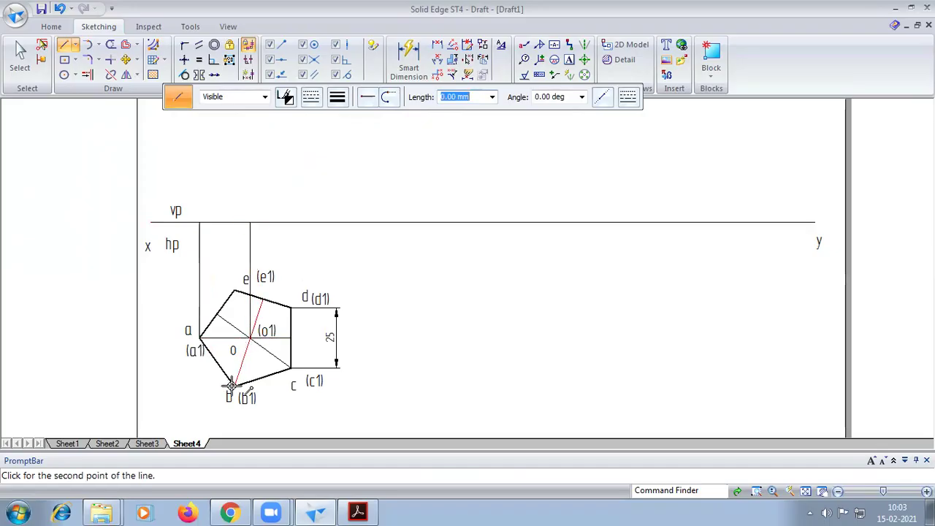
click(234, 222)
right_click(236, 220)
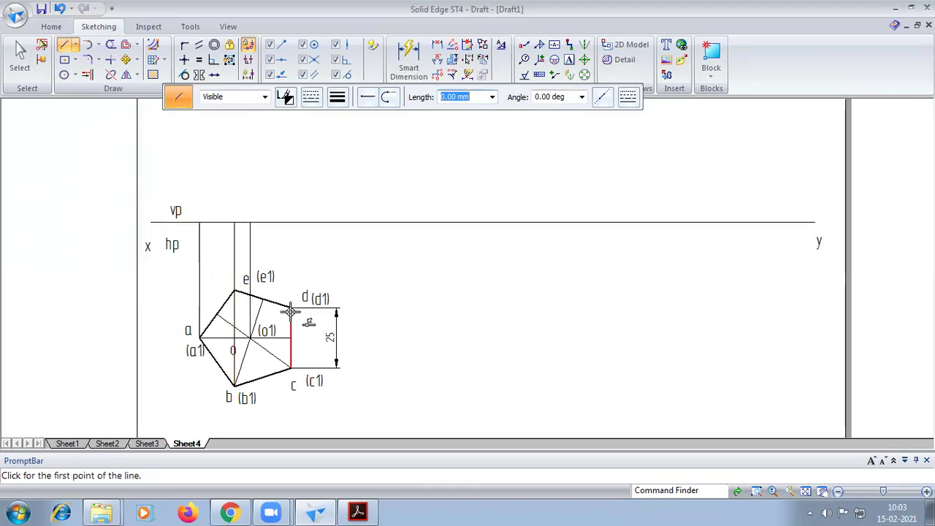
click(291, 222)
right_click(291, 223)
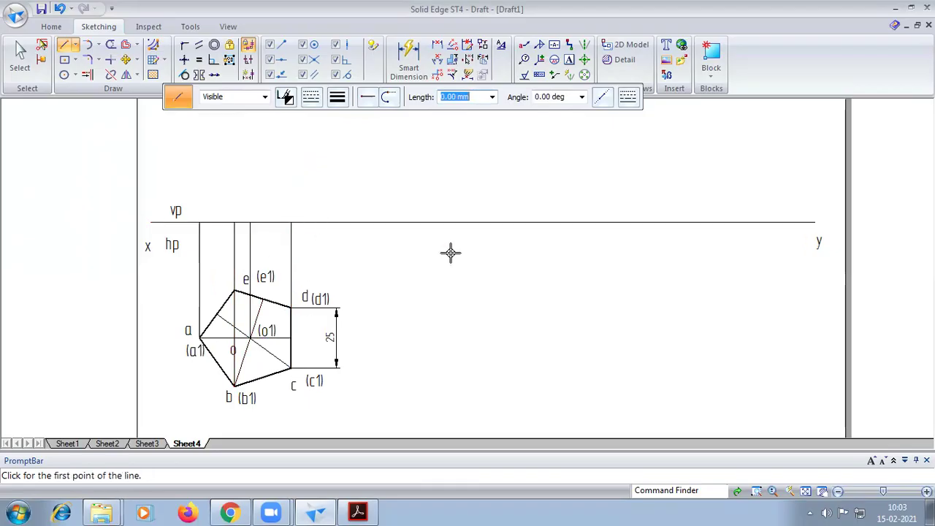
- Check the reference PDF in Acrobat Reader, return to Solid Edge and draw a 60 mm vertical chain-line axis, 0.50 mm wide, above the center's projector
click(359, 511)
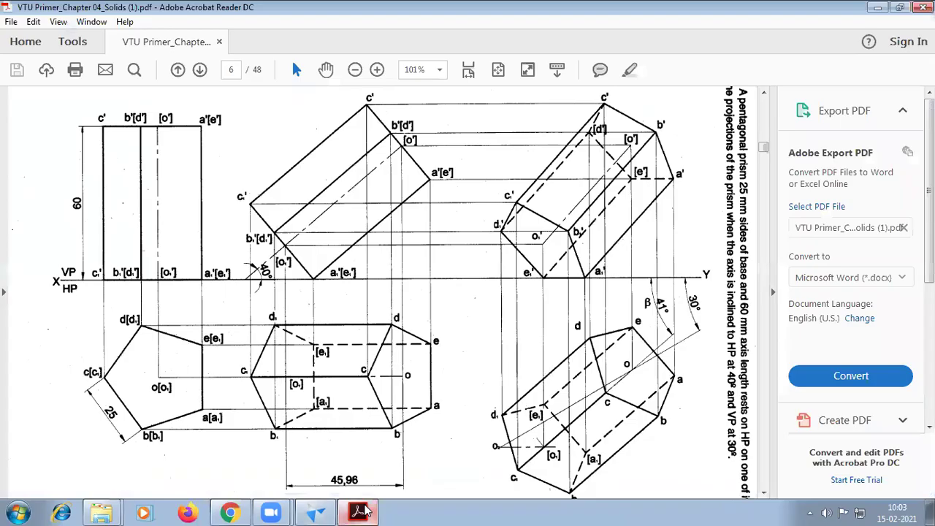
click(315, 513)
click(311, 97)
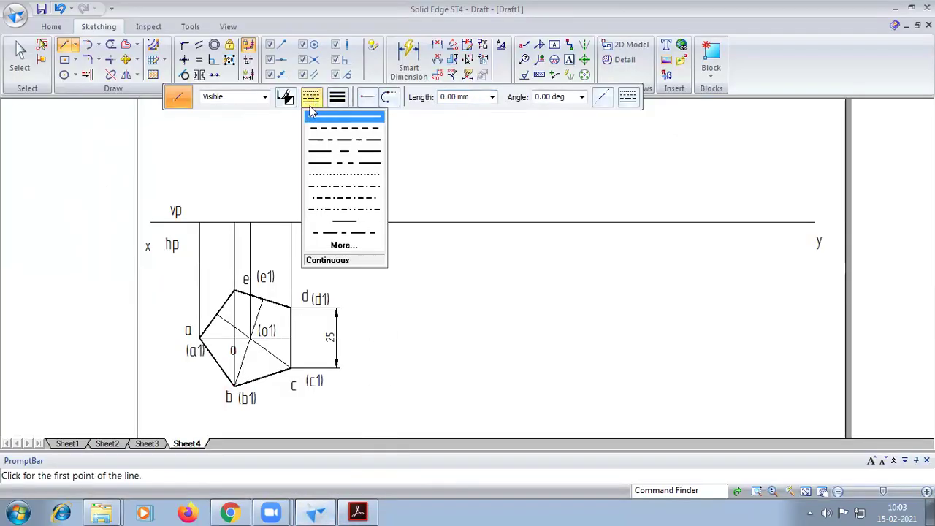
click(337, 97)
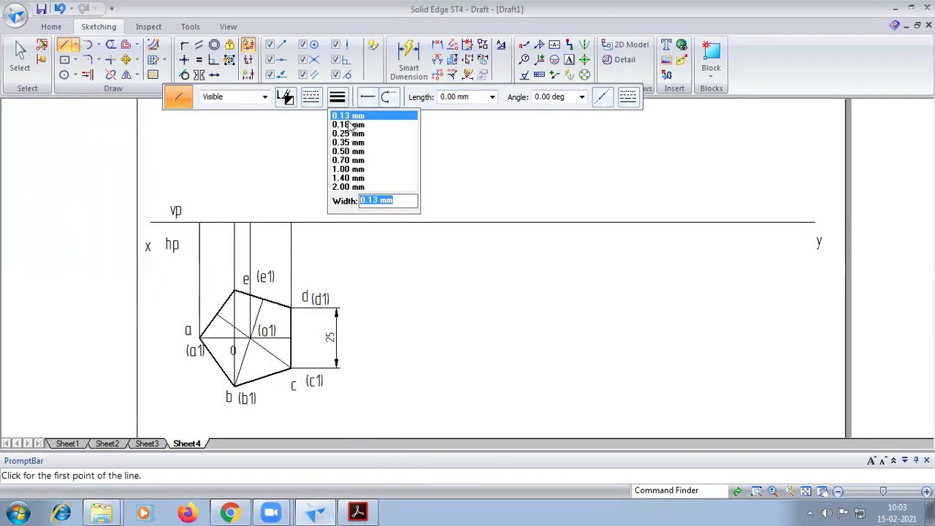
click(349, 152)
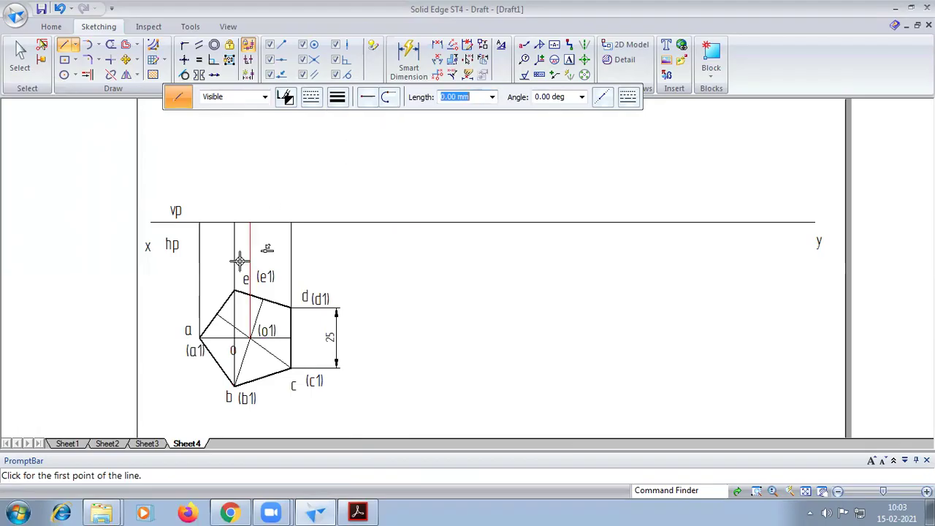
click(249, 221)
text(60)
key(Tab)
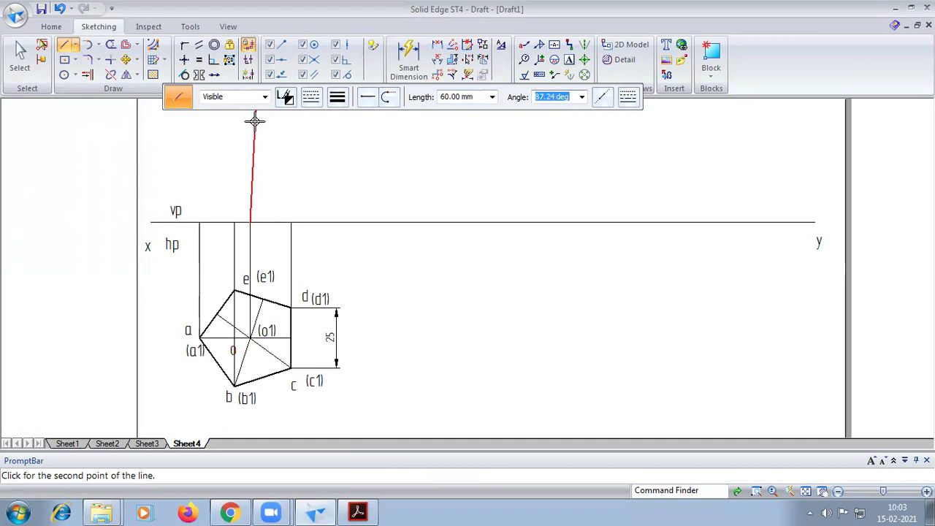
click(807, 492)
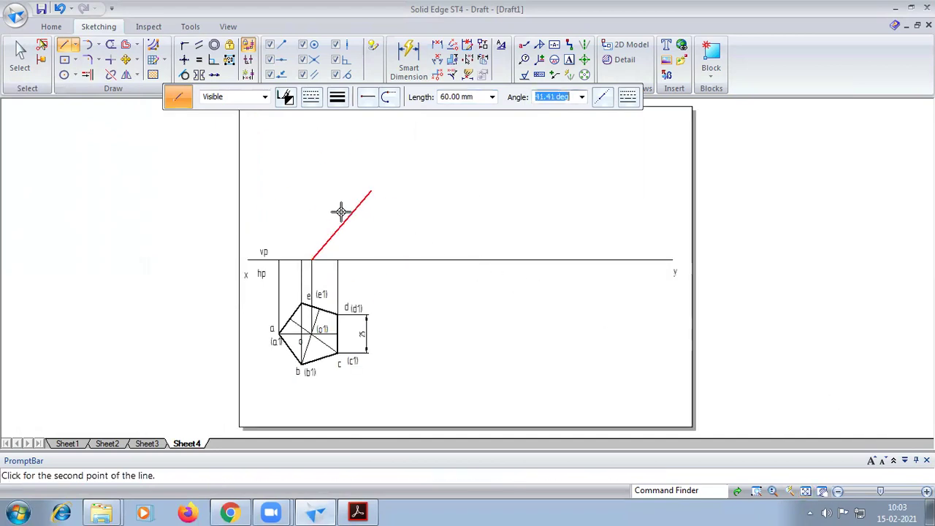
click(312, 205)
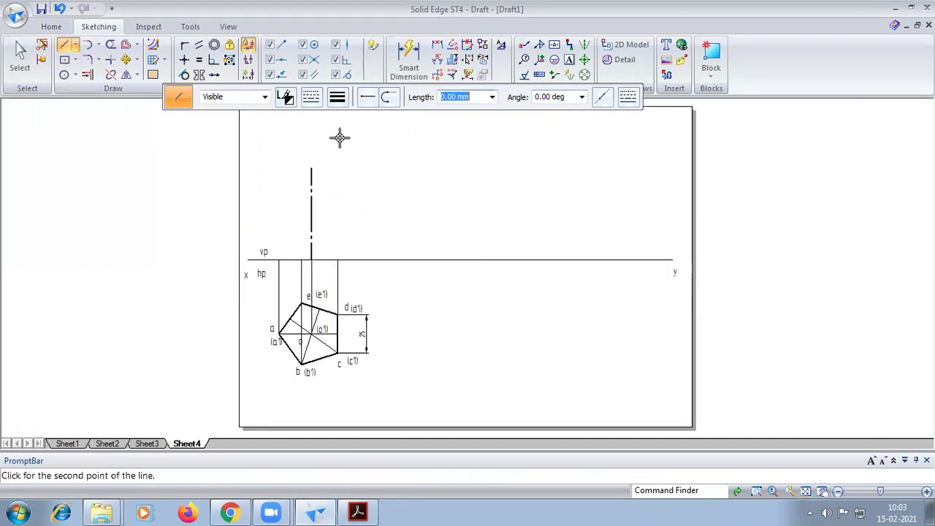
- Draw a continuous 0.50 mm wide vertical edge, 60 mm long, upward from where corner a's projector meets the xy line
click(337, 98)
click(313, 98)
click(314, 102)
click(337, 98)
click(351, 151)
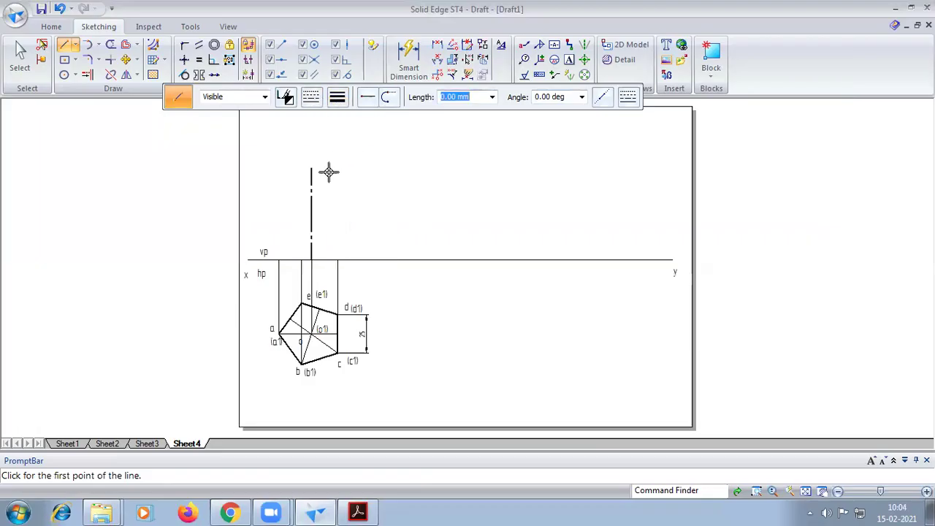
click(278, 259)
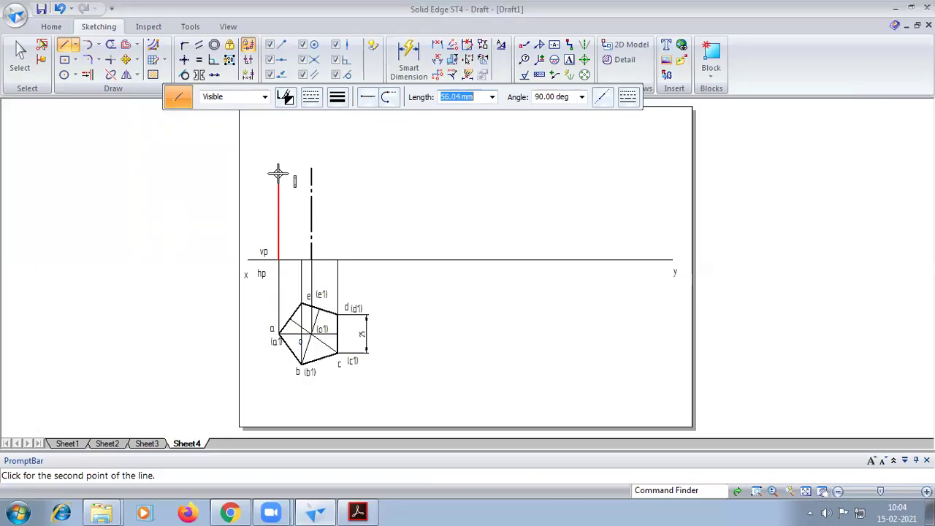
text(60)
key(Tab)
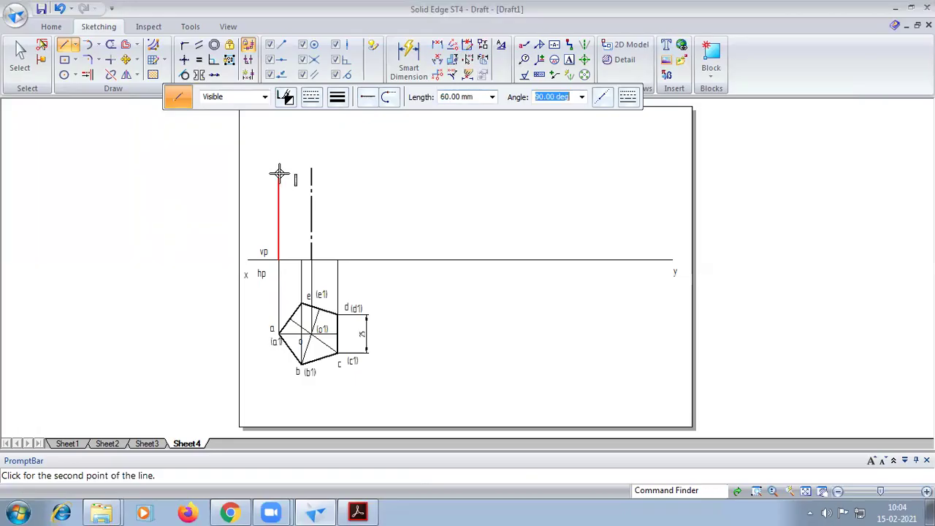
click(279, 172)
right_click(313, 186)
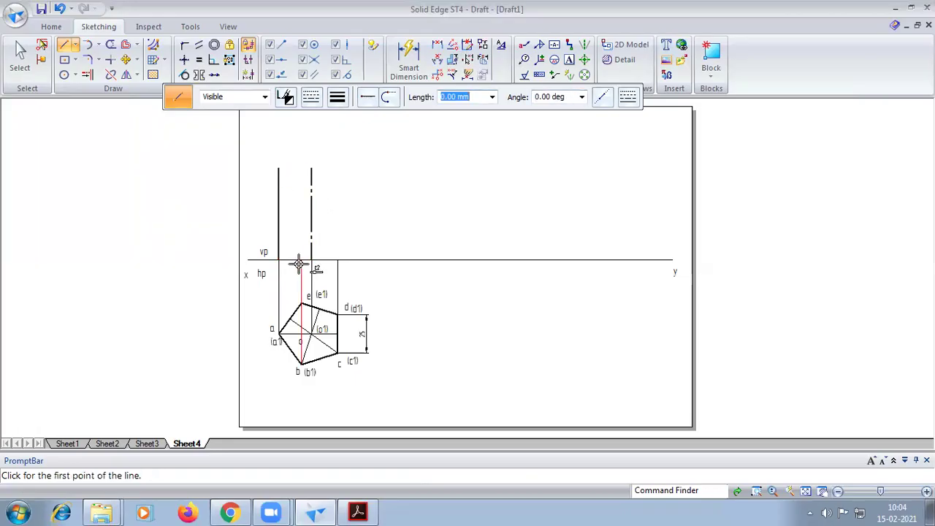
- Draw 60 mm vertical edges upward from the xy line at the projectors of corner b and side cd
click(301, 260)
text(60)
key(Tab)
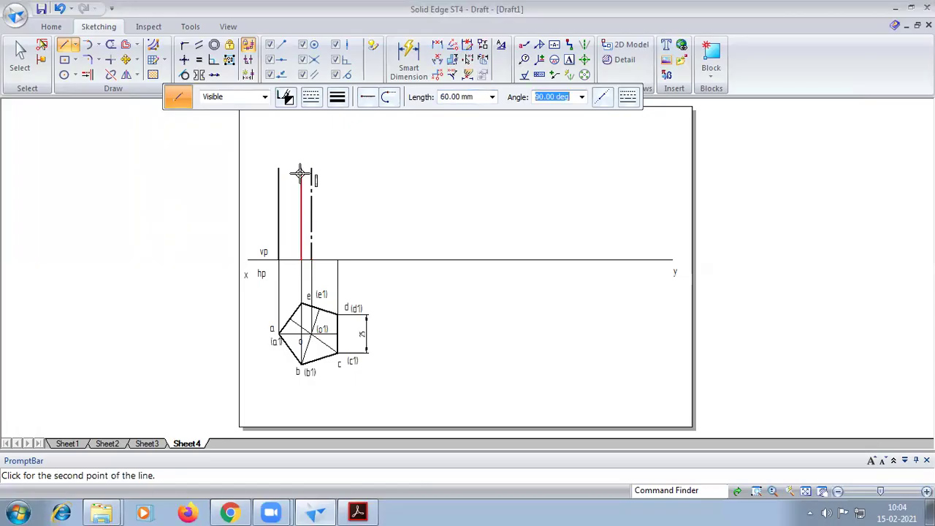
click(299, 173)
right_click(334, 240)
click(338, 261)
text(6)
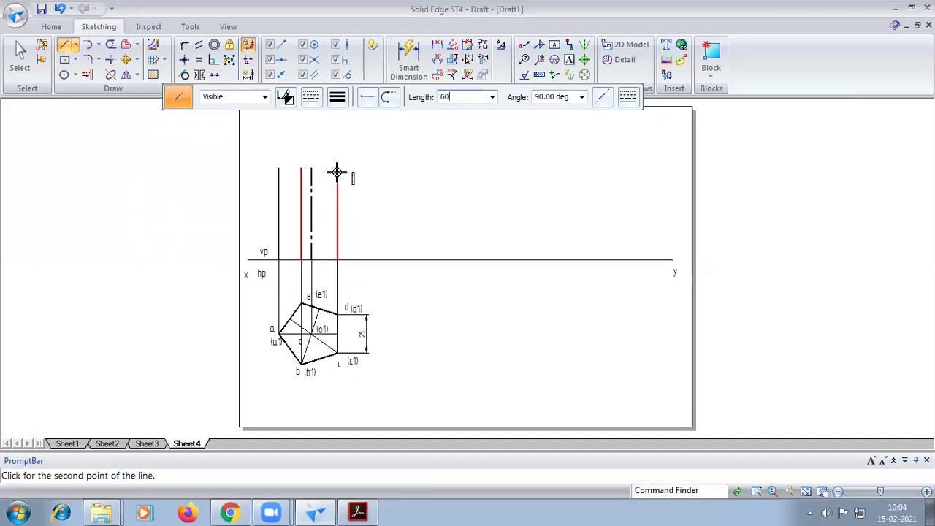
text(0)
key(Tab)
click(337, 172)
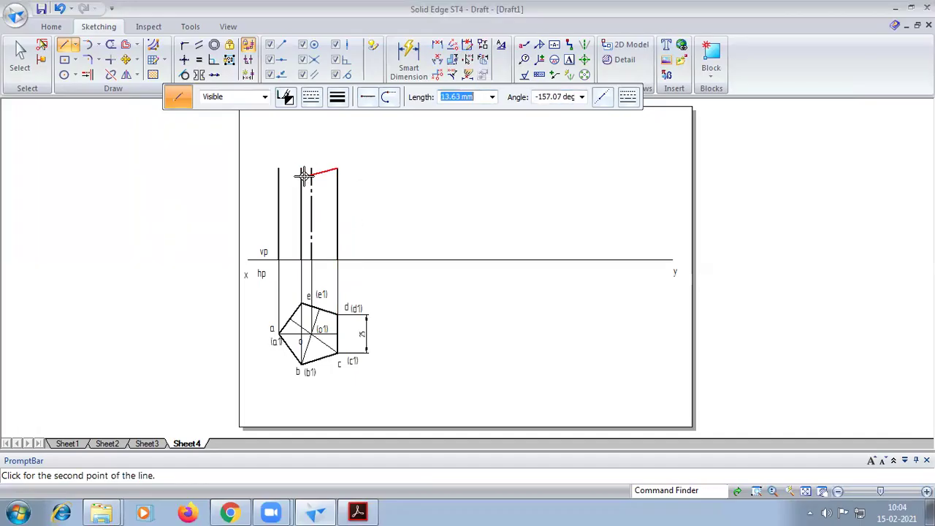
- Complete the front view's outline by drawing its top edge and its base edge along the xy line
click(279, 259)
click(278, 259)
right_click(339, 257)
- Label the front view's top points a', b' (e') and c'(d')
click(569, 61)
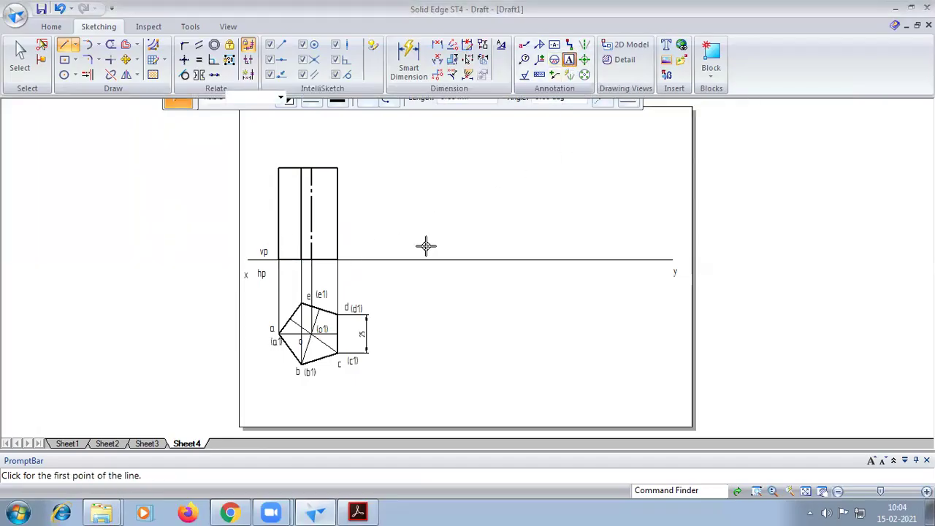
scroll(426, 246, up, 2)
scroll(426, 246, down, 1)
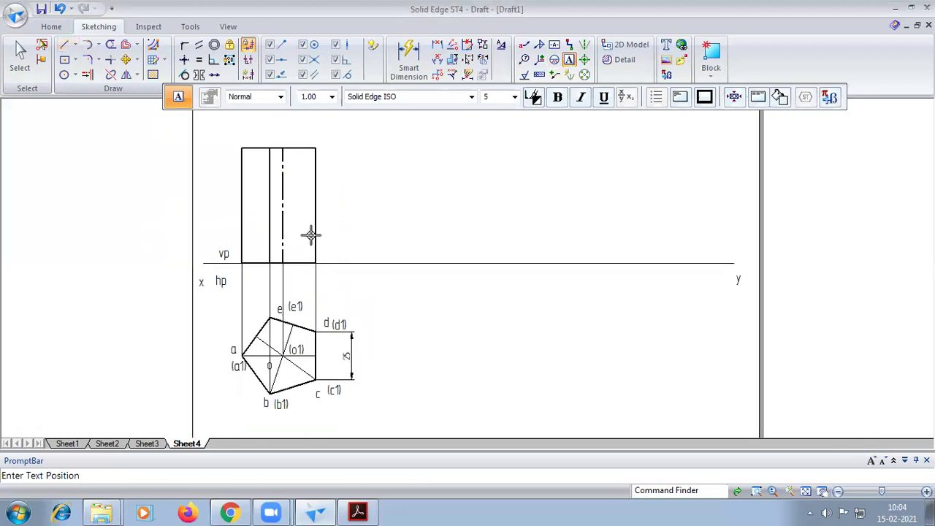
click(227, 143)
text(a')
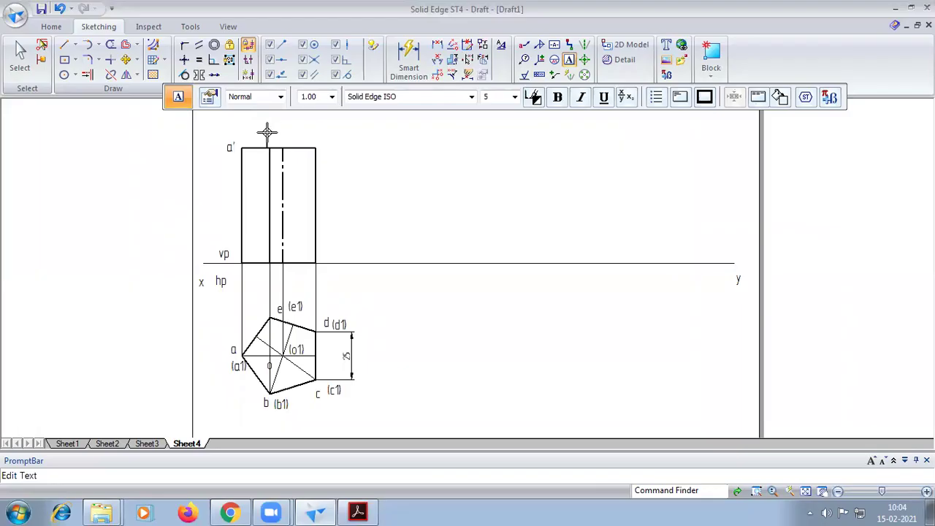
click(268, 134)
text(b')
text(c')
text((d)
text(')
click(275, 131)
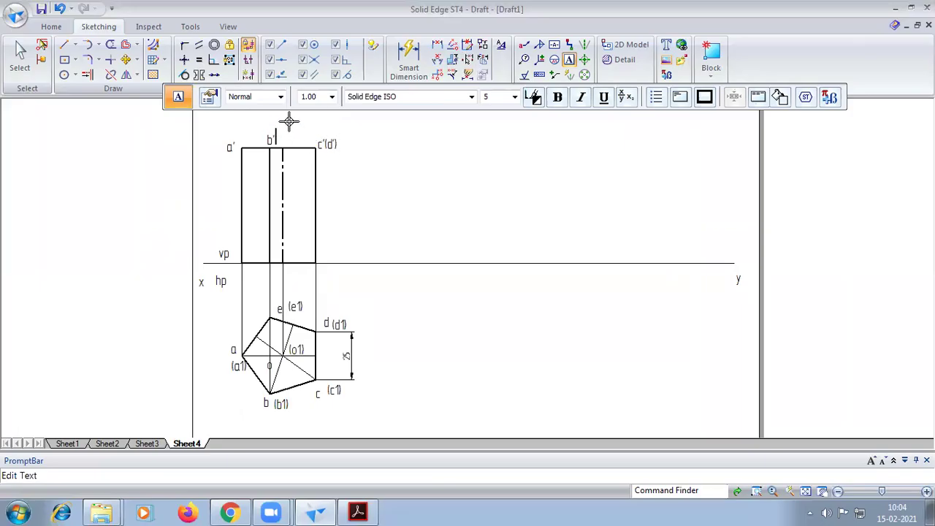
text((e')
text())
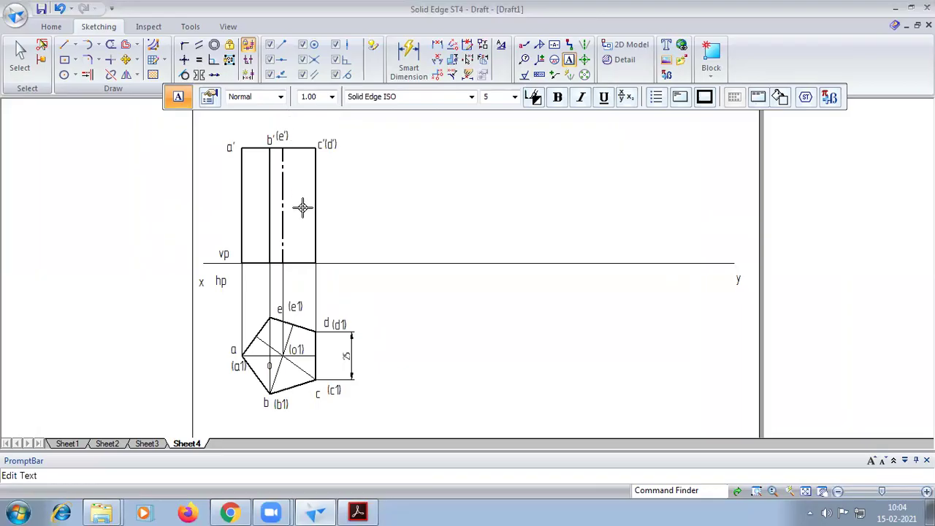
- Label the front view's base points a1', b1', (e1'), (o1') and c1'(d1'), and the axis top (o')
click(227, 243)
text(a')
click(321, 246)
text(c'1(d1'))
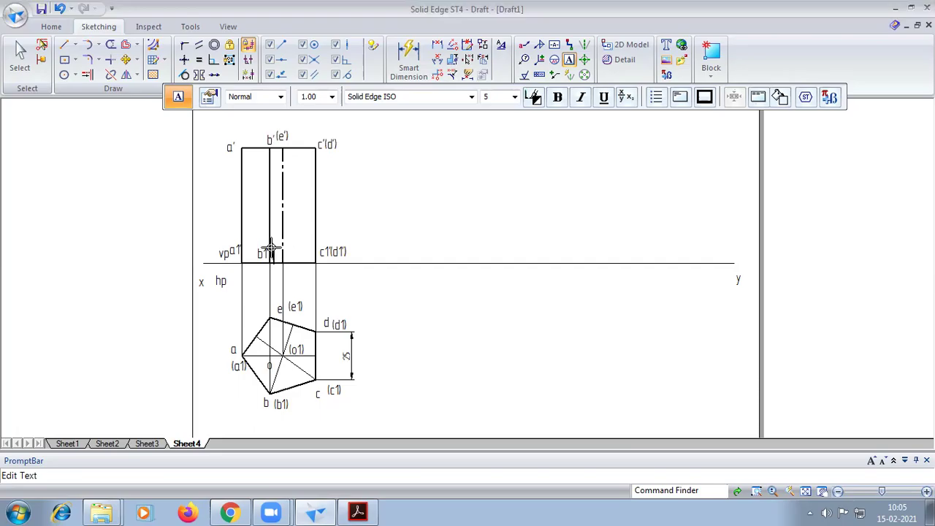
text(1')
text(o1'))
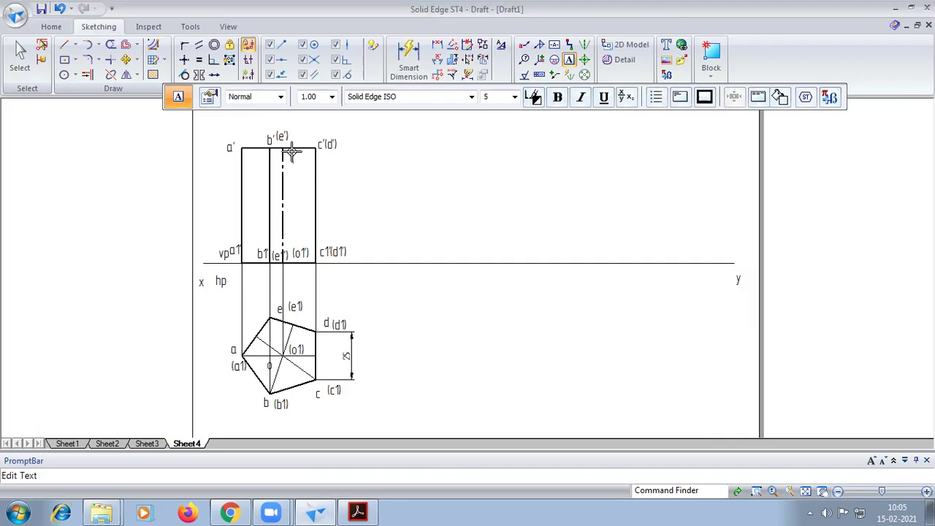
text(o')
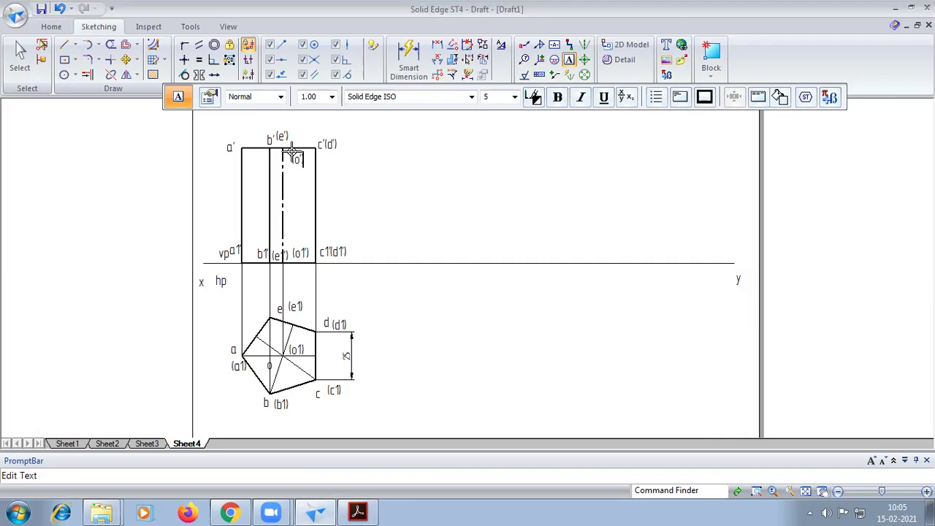
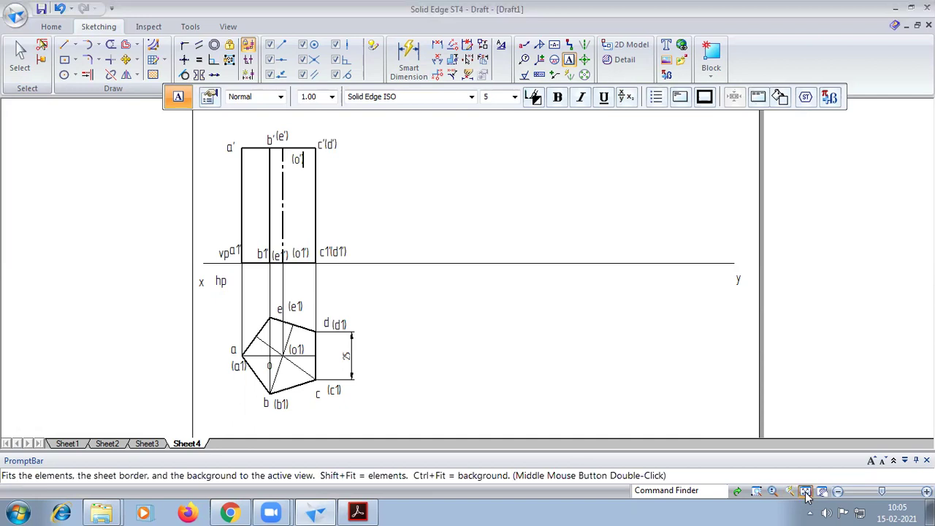
- Fit the whole sheet and examine the tilted front view in the Acrobat Reader reference PDF before returning to Solid Edge
click(789, 492)
click(359, 511)
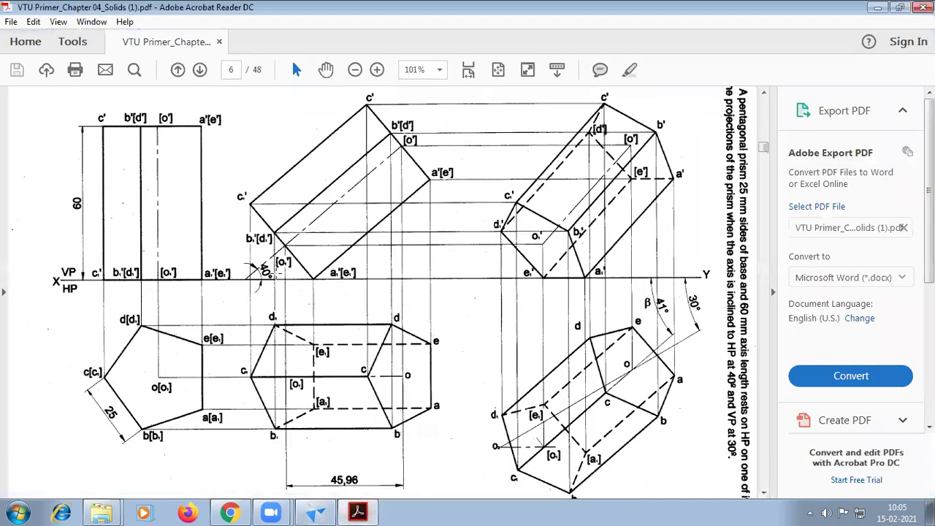
click(315, 513)
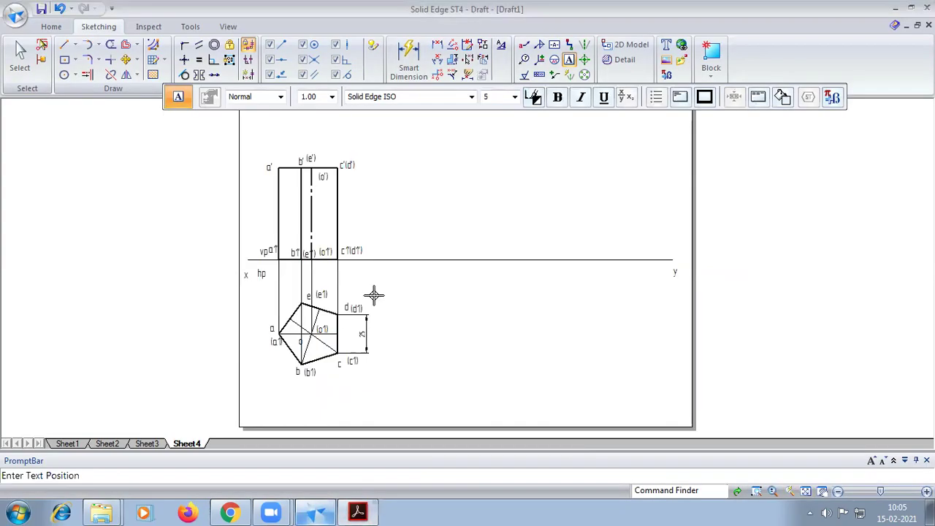
- Add the note "base edge inclination= 90-40=50" above the views near the sheet's upper edge
click(388, 115)
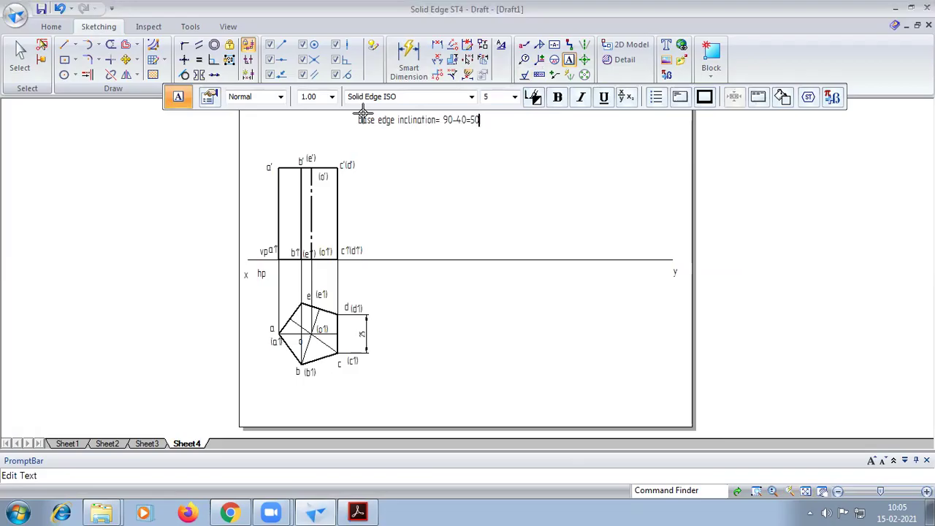
click(20, 55)
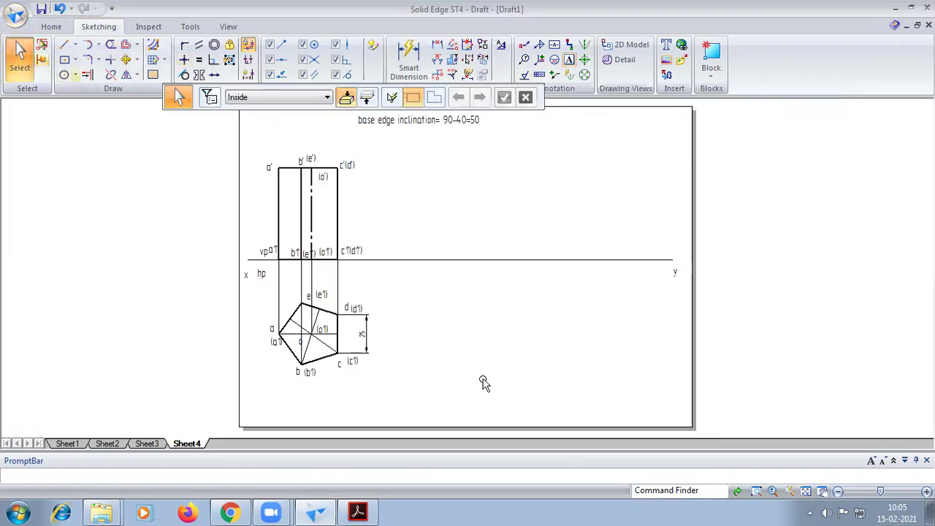
scroll(447, 354, up, 1)
scroll(447, 354, down, 1)
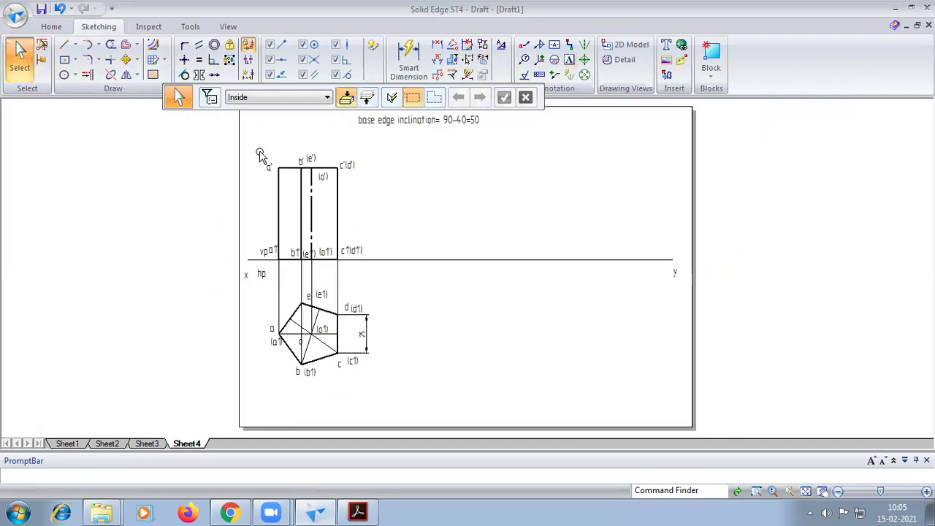
- Place a single copy of the front view with all its labels along the xy line, to the right of the original
drag(260, 155, 388, 274)
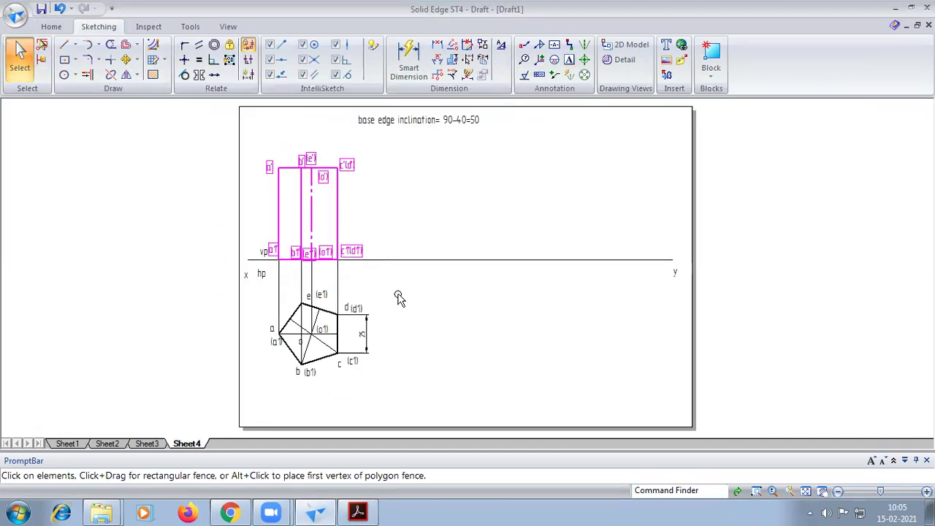
click(126, 59)
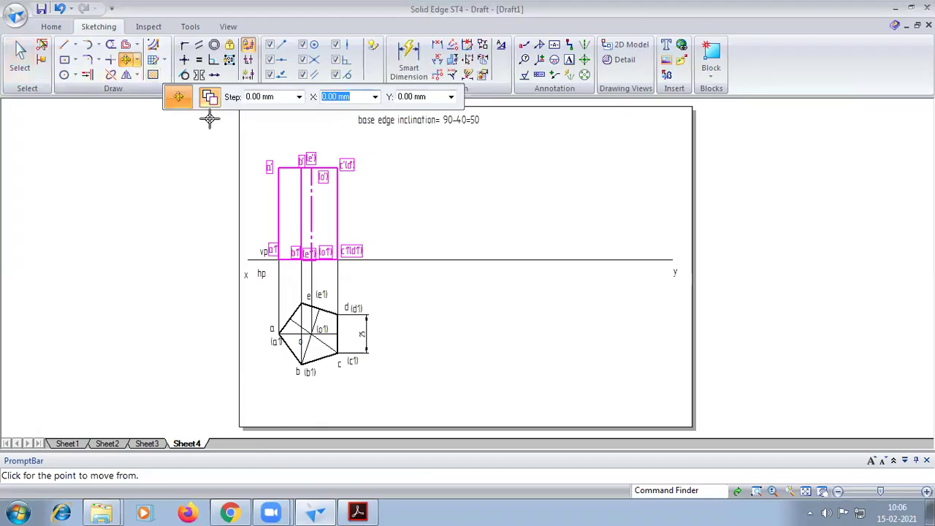
click(323, 259)
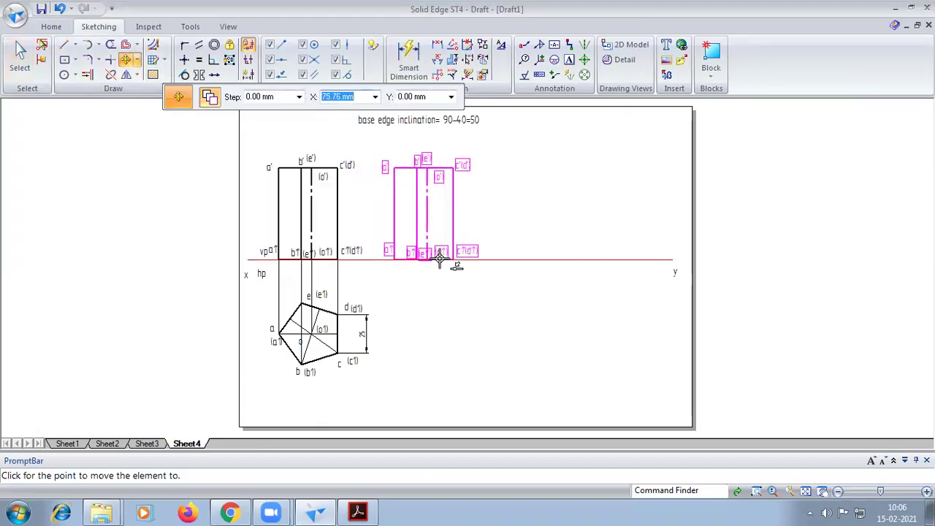
click(452, 258)
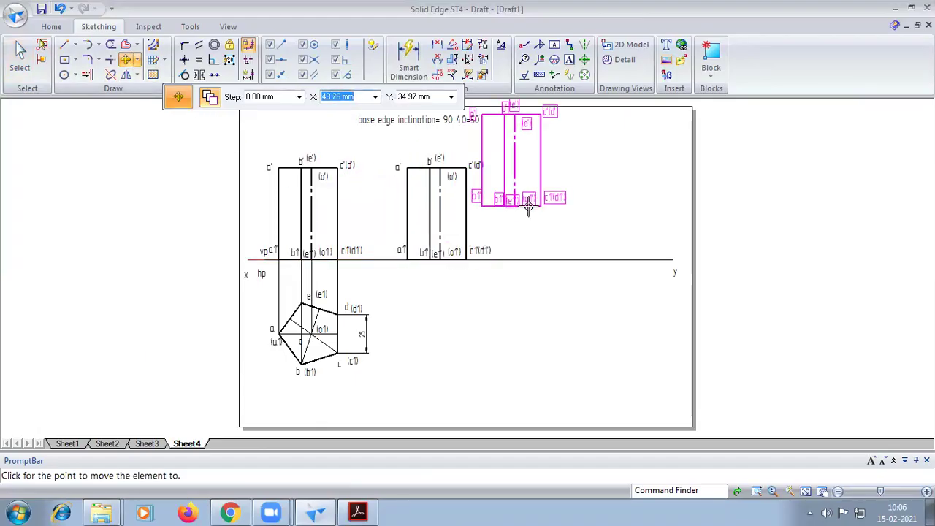
click(535, 210)
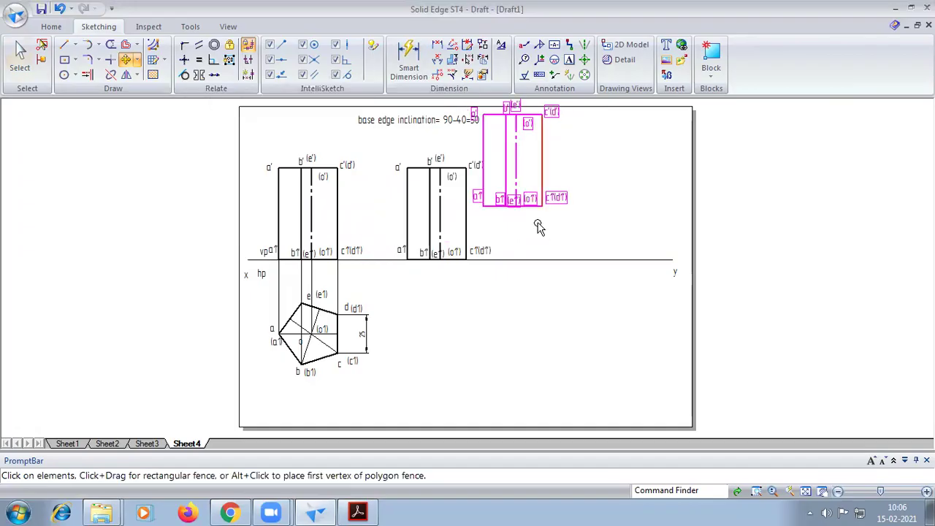
click(58, 11)
- Try to rotate the copied front view freehand about its base corner c1'(d1'), and undo the rotation
click(136, 60)
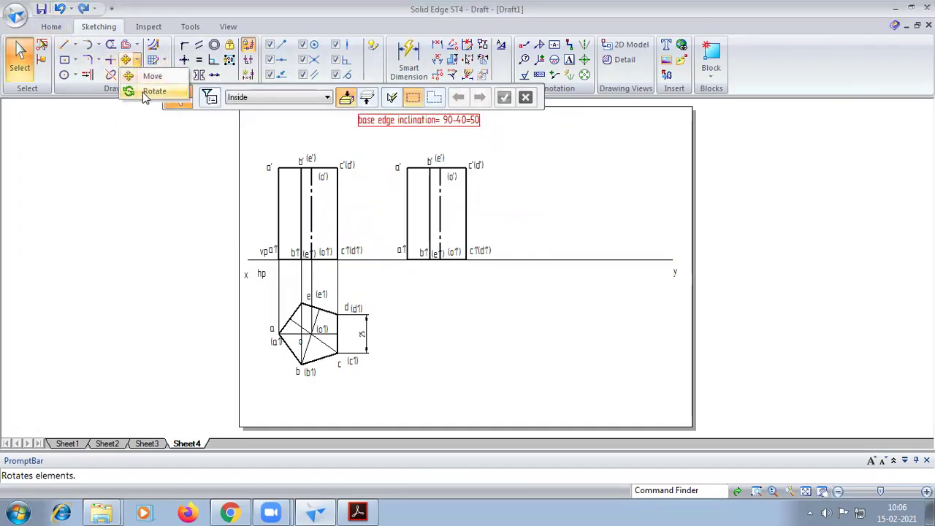
click(146, 92)
drag(380, 150, 492, 292)
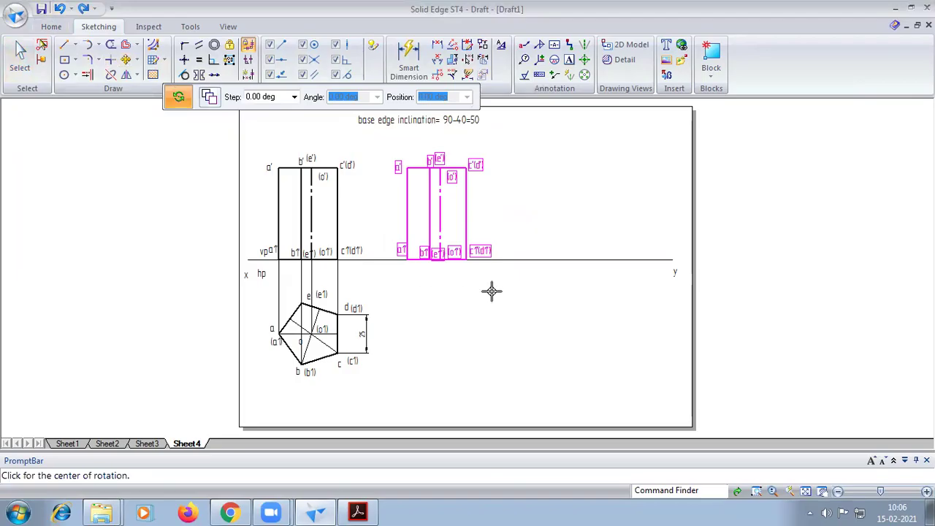
click(406, 260)
click(403, 251)
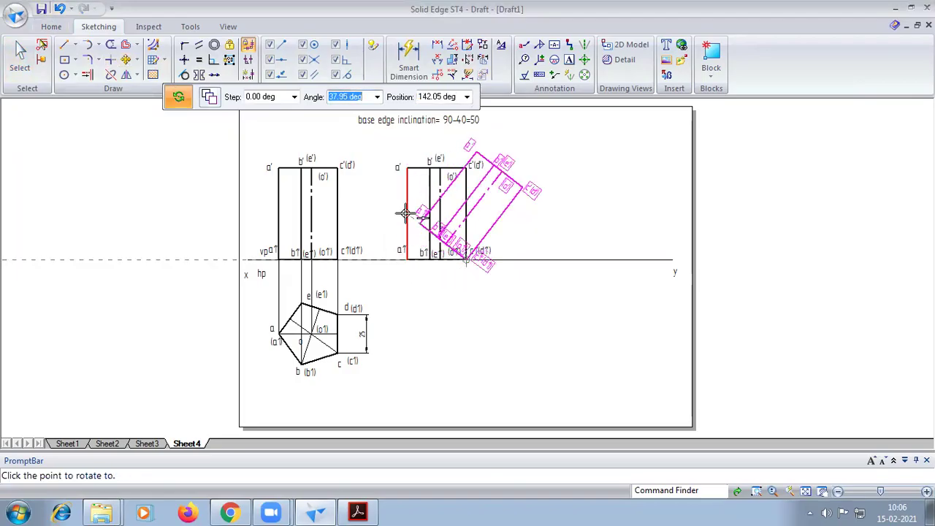
click(404, 213)
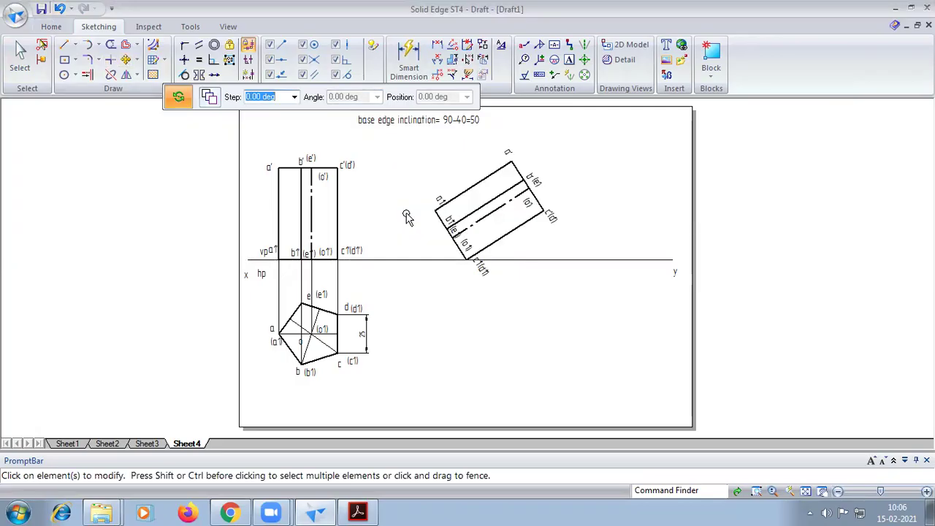
key(ctrl+z)
- Try to rotate the copied front view and its labels by 50° about its base corner c1'(d1')
drag(384, 147, 542, 325)
click(133, 60)
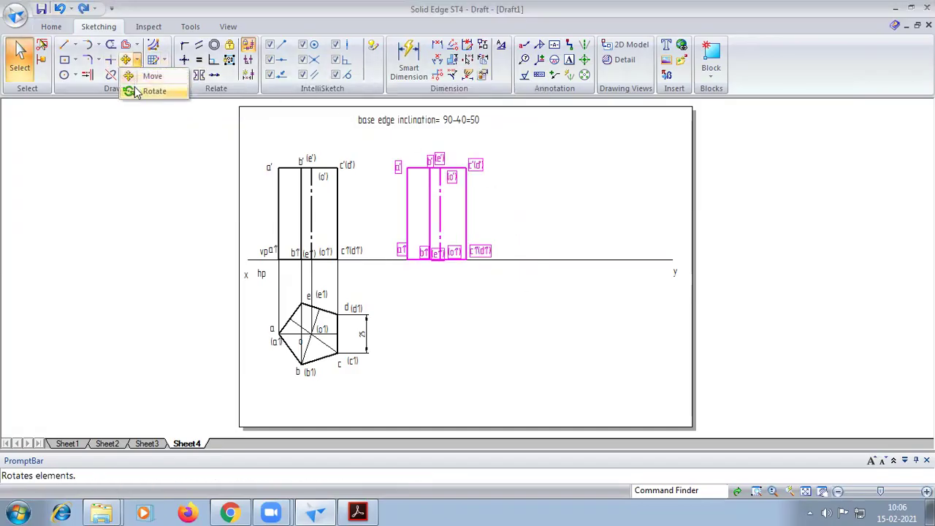
click(136, 88)
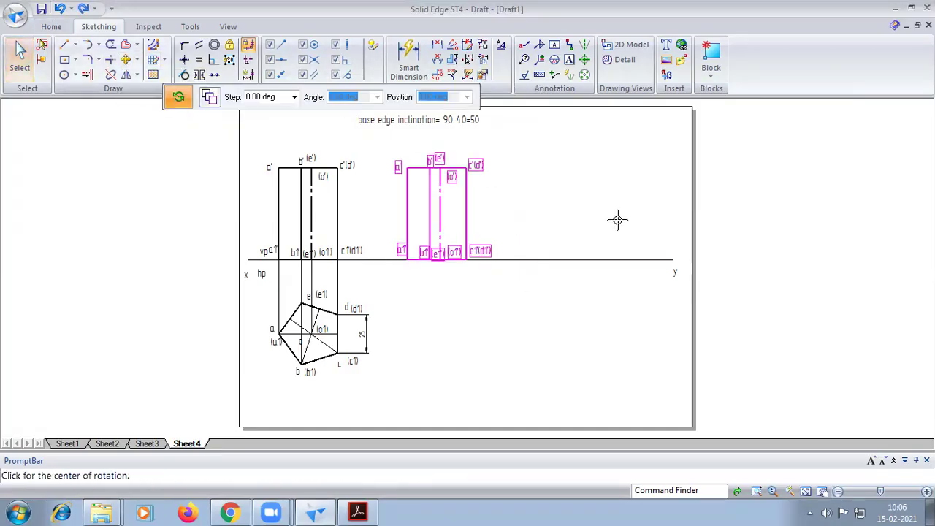
click(464, 260)
click(407, 260)
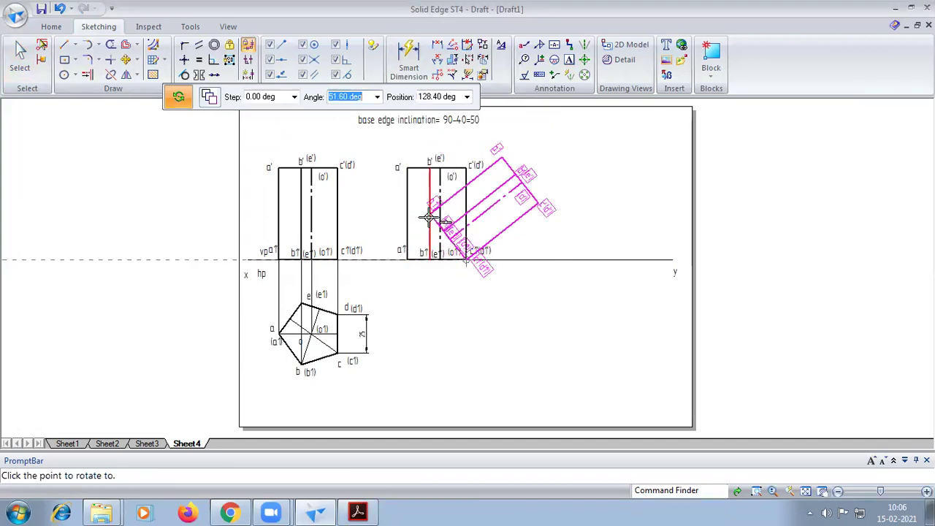
text(50)
key(Return)
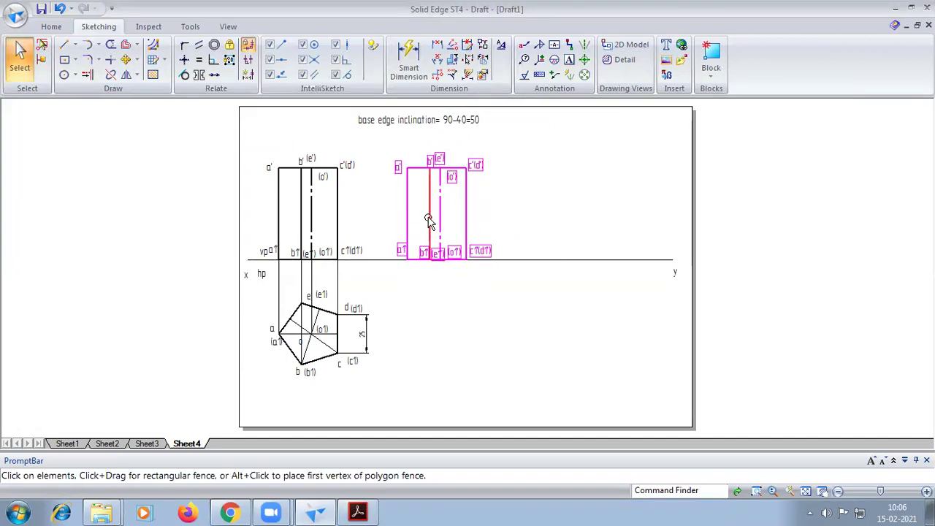
click(502, 201)
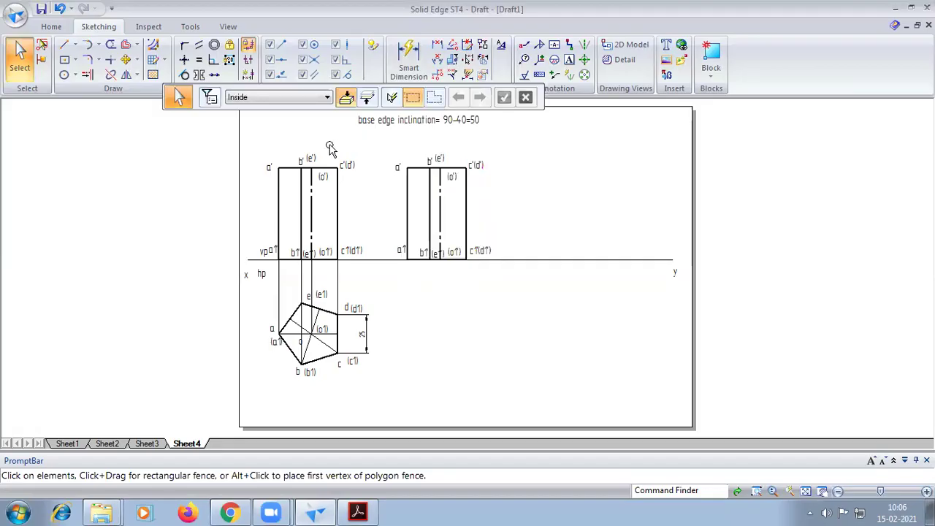
- Try tilting the copied front view by eye about corner c1'(d1') on the xy line
drag(374, 141, 501, 297)
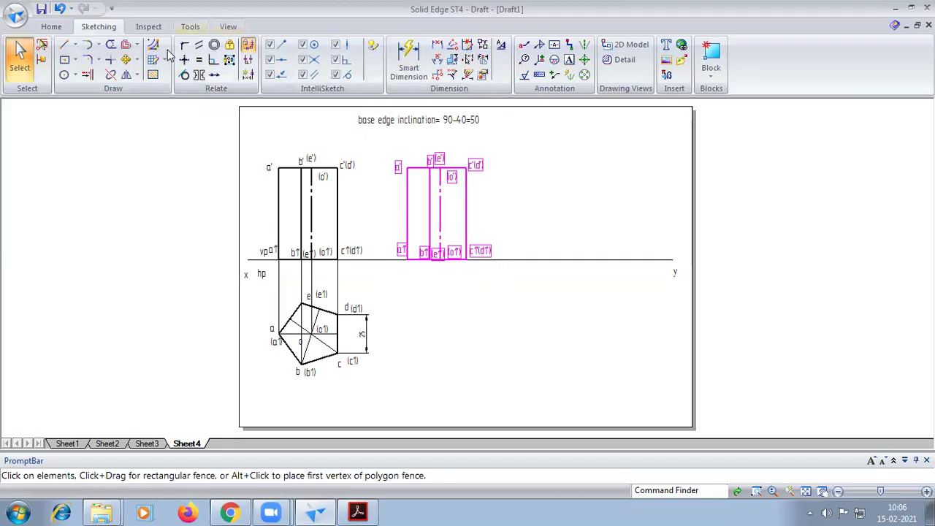
click(139, 62)
click(149, 89)
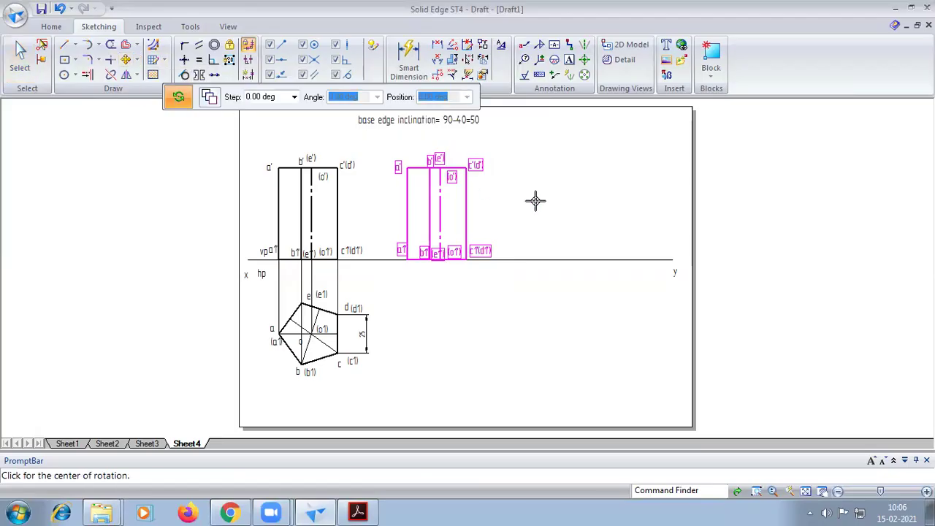
click(465, 260)
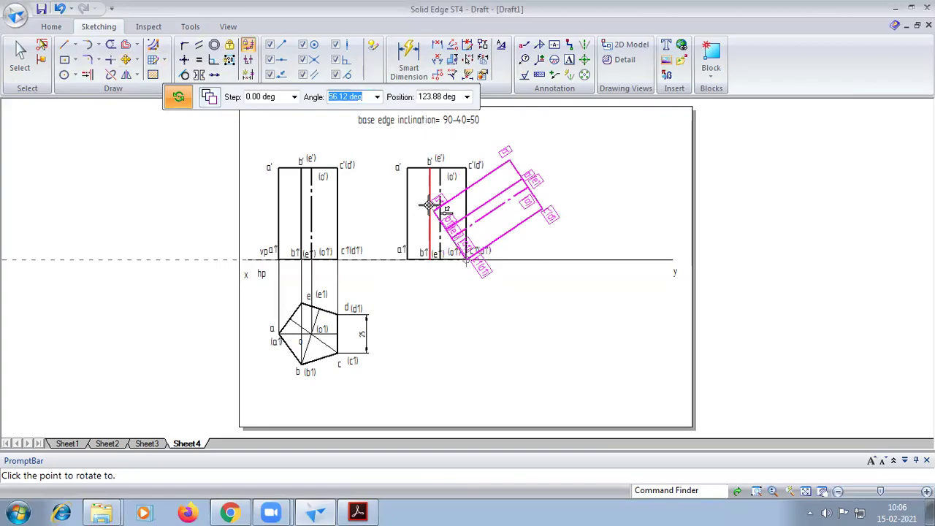
click(431, 206)
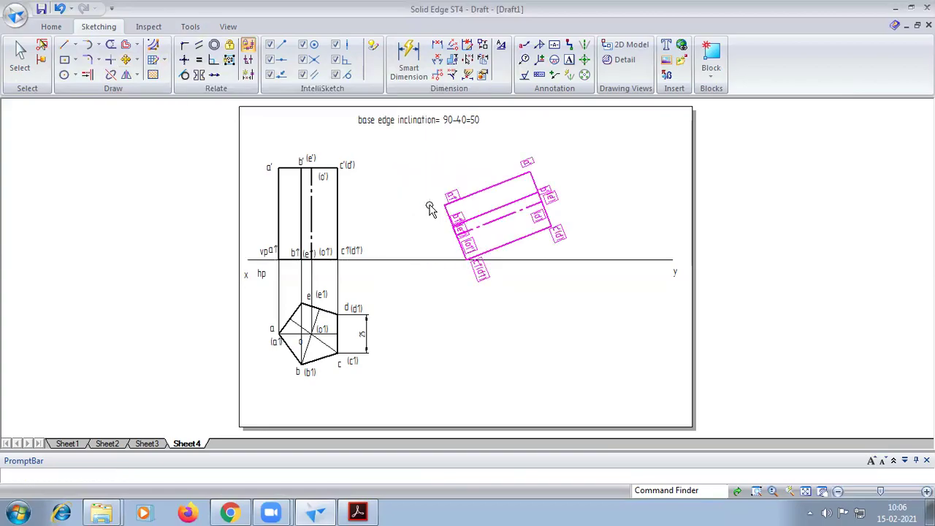
click(509, 290)
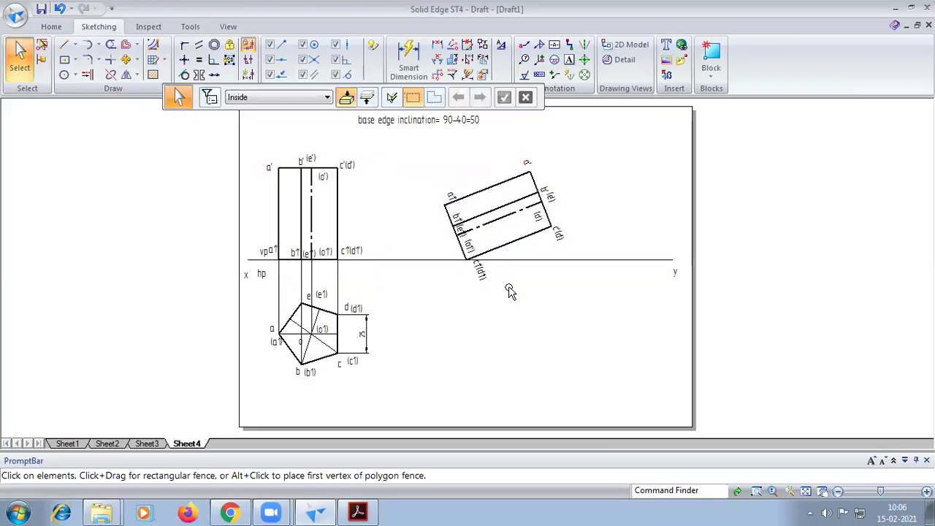
- Extend the tilted view's axis to the xy line to check its angle, and undo both the extension and the rotation
click(87, 74)
click(482, 228)
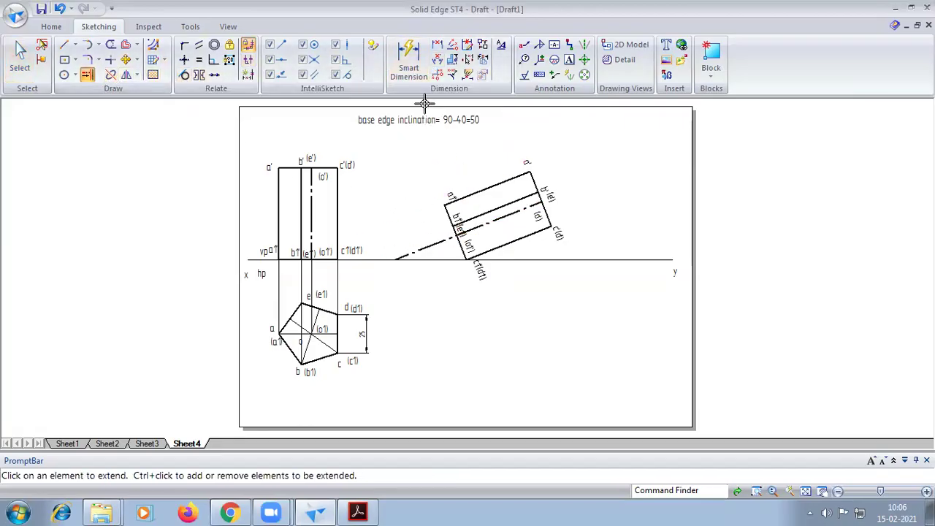
click(437, 58)
click(425, 250)
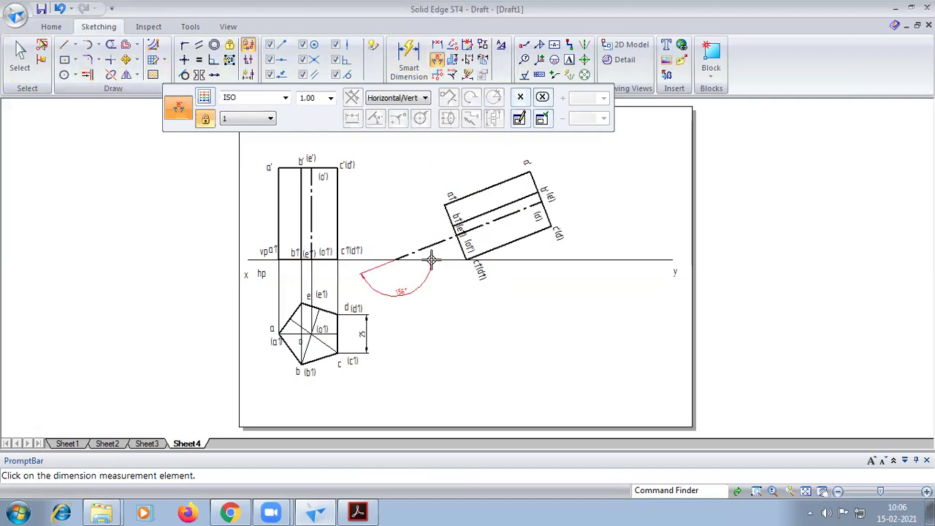
key(Escape)
key(Escape)
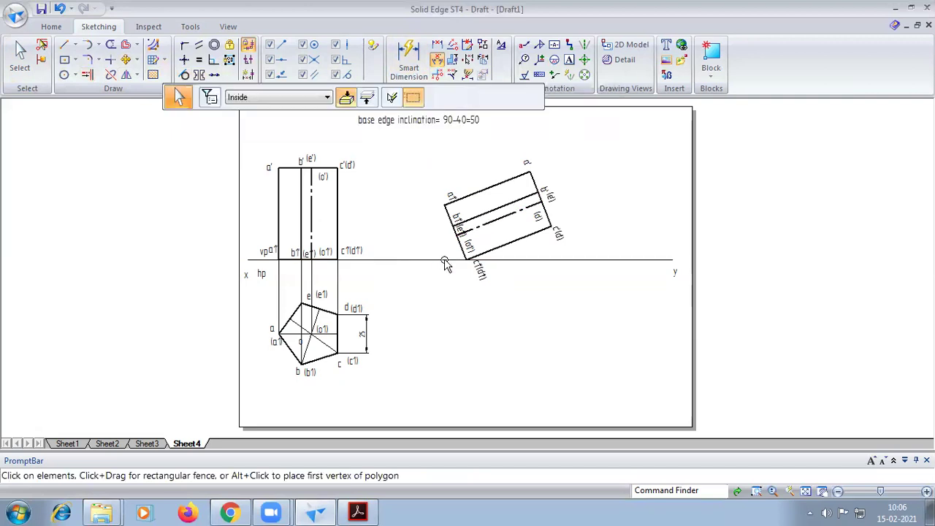
key(ctrl+z)
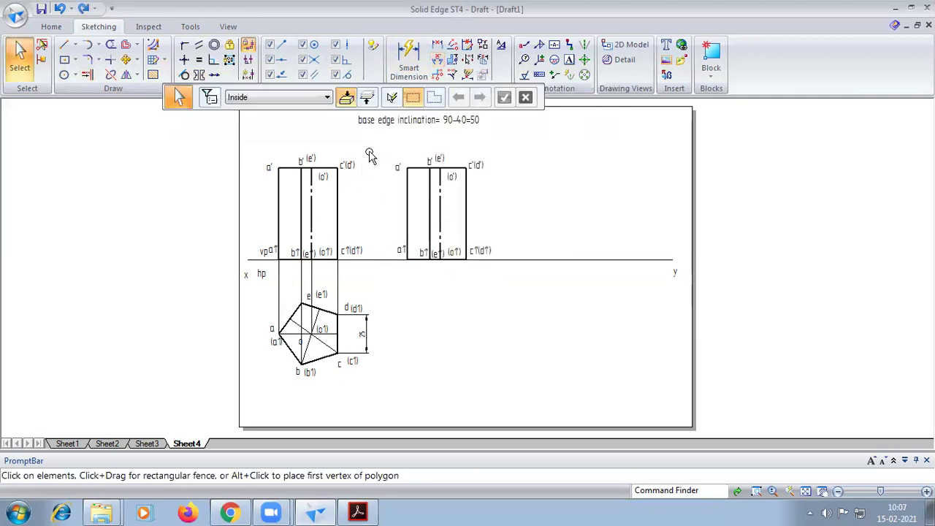
- Rotate the copied front view and its labels clockwise by 50° about its base corner c1'(d1') on the xy line
drag(377, 149, 508, 287)
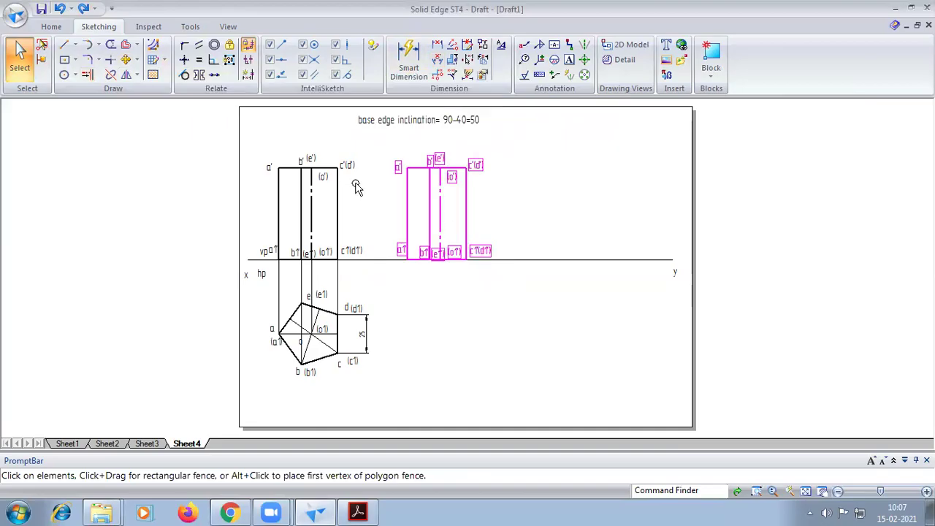
click(138, 61)
click(140, 91)
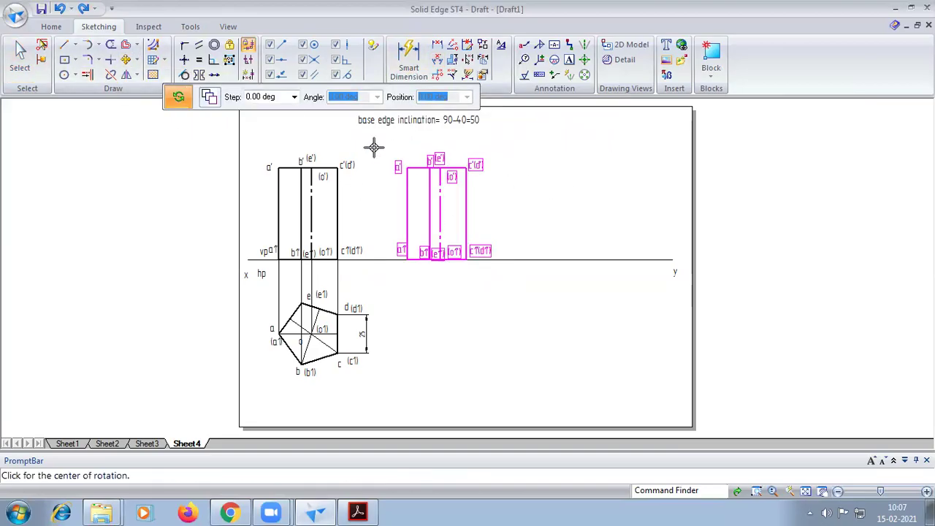
click(466, 259)
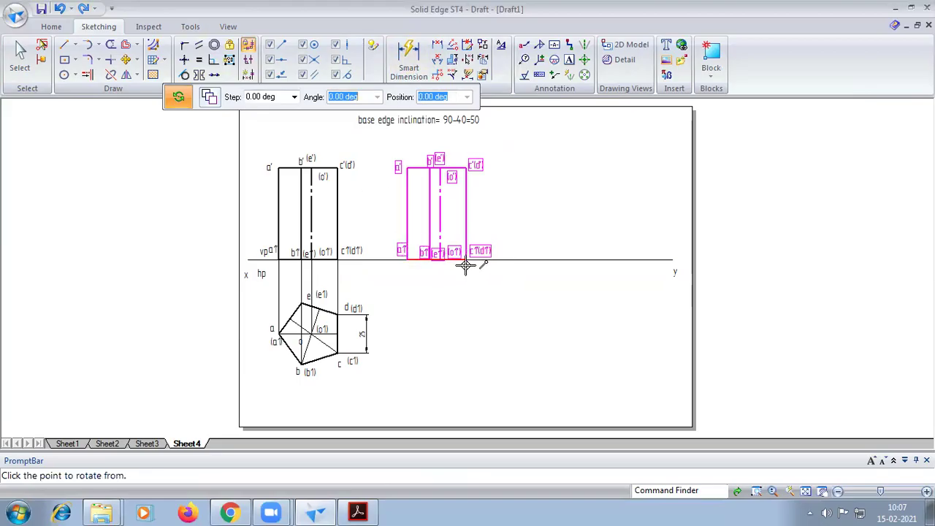
click(405, 257)
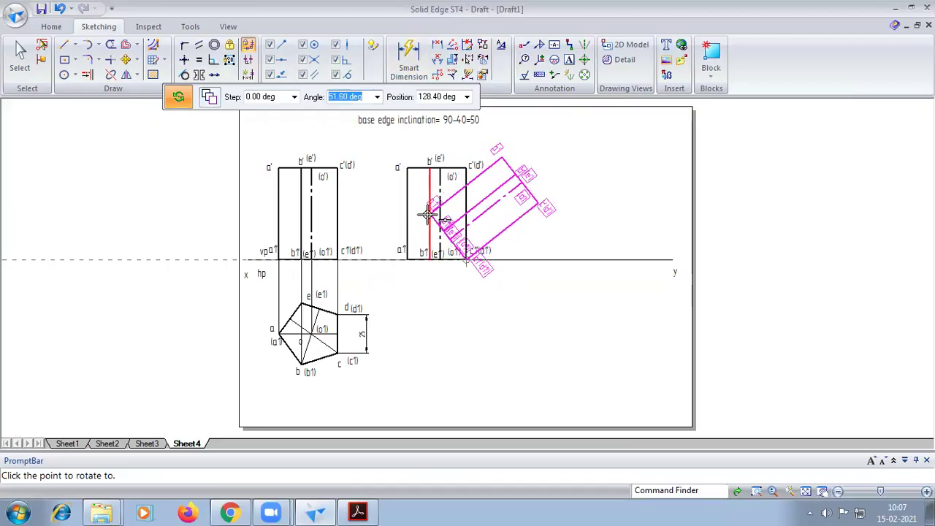
click(377, 97)
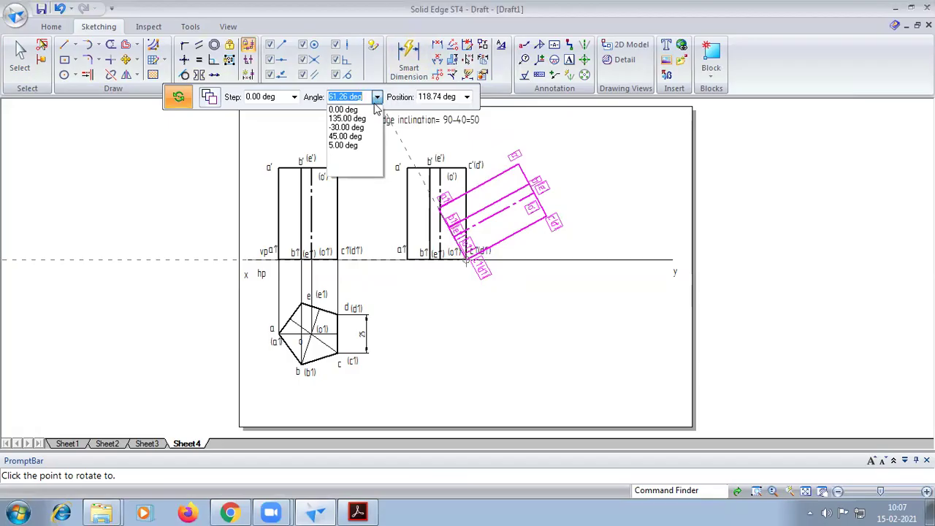
text(50)
key(Return)
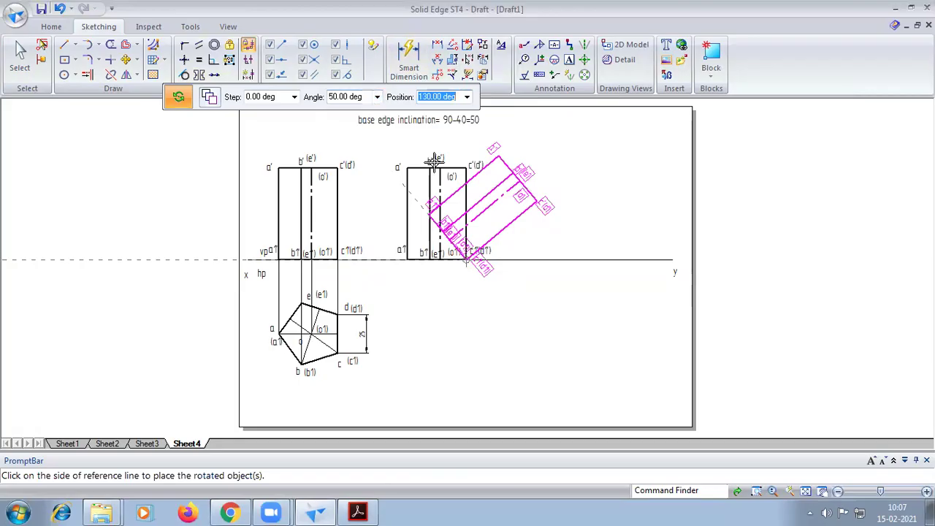
click(444, 162)
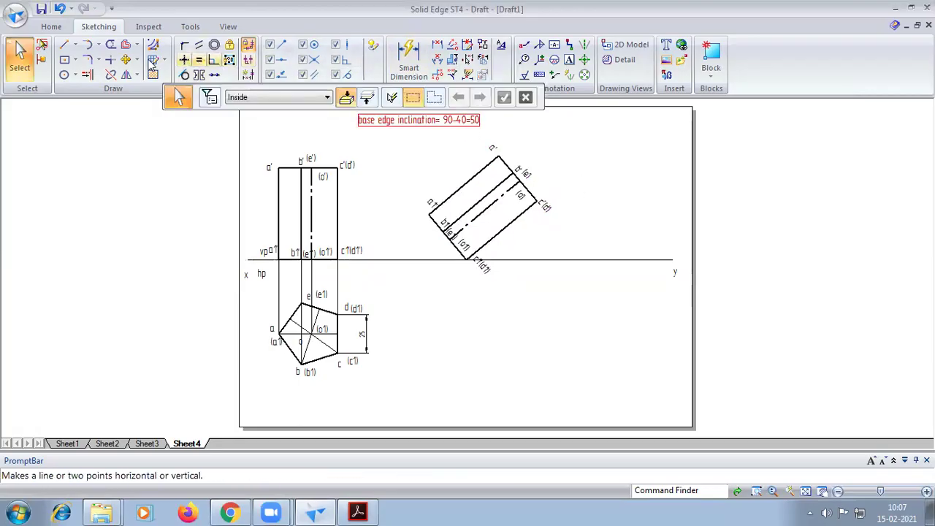
- Extend the tilted view's axis to the xy line and dimension the angle between the axis and xy
click(114, 77)
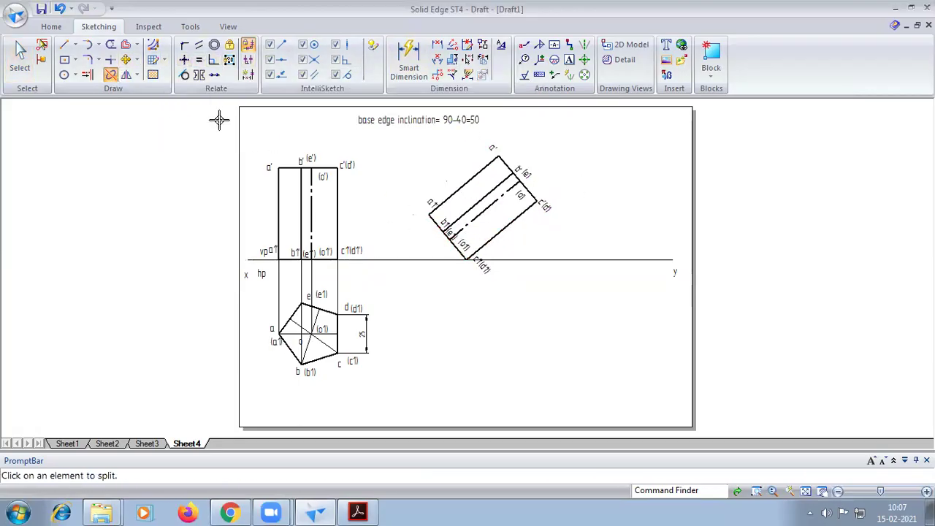
click(89, 76)
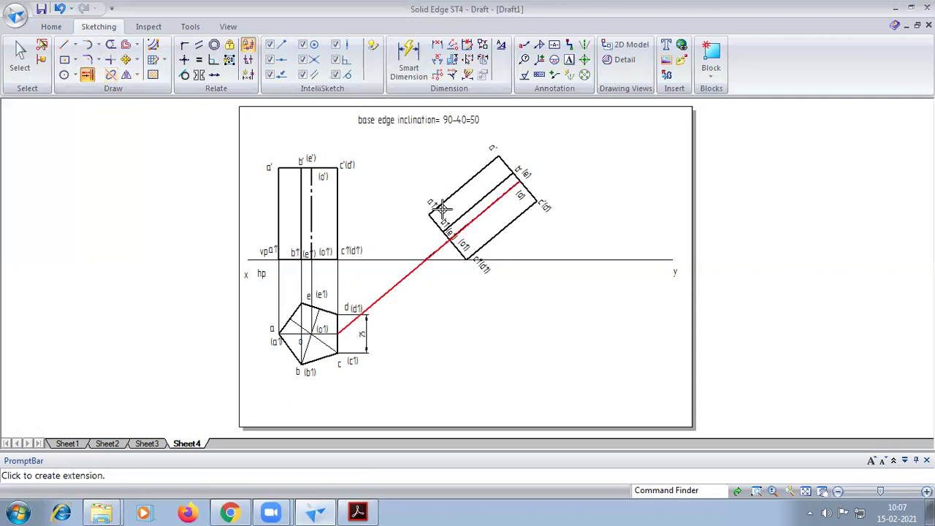
click(461, 225)
click(437, 59)
scroll(503, 312, up, 4)
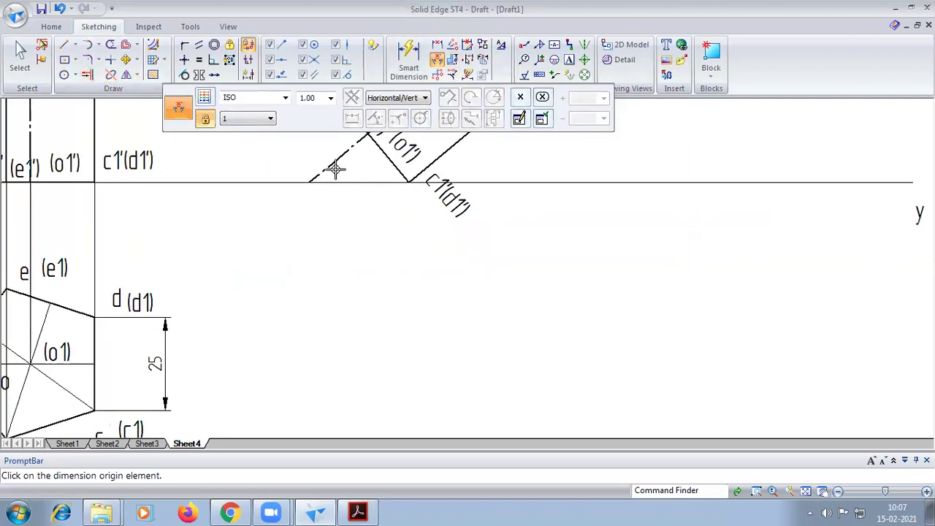
click(352, 182)
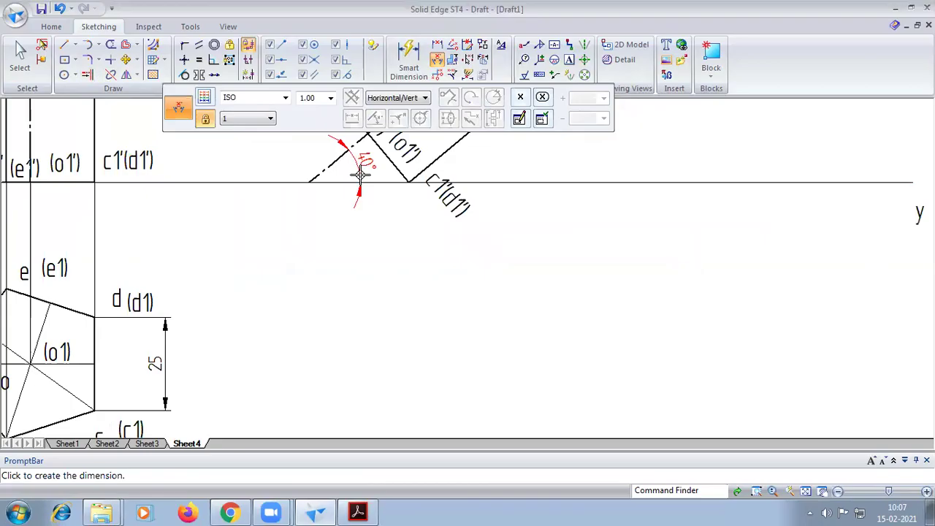
click(358, 182)
- Check the tilted prism's projections in the reference PDF in Adobe Acrobat Reader and return to the Solid Edge drawing
click(358, 512)
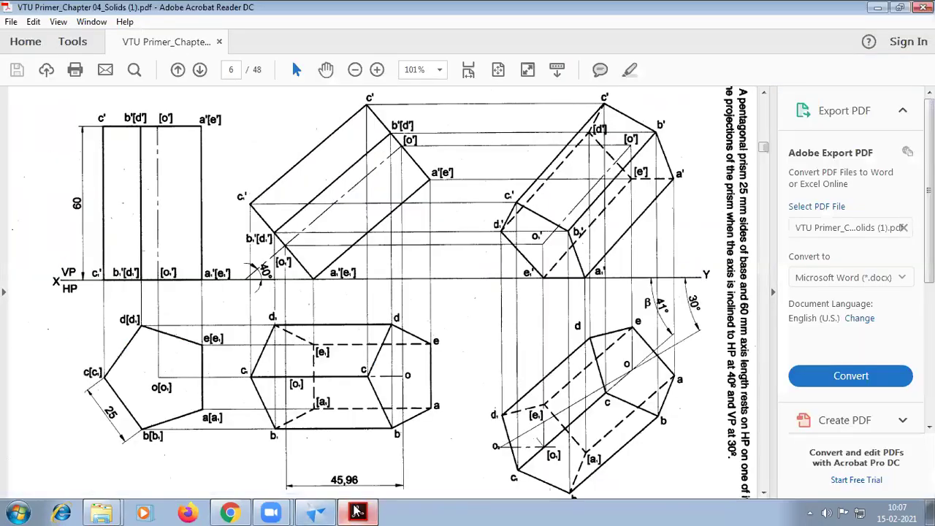
click(357, 512)
click(358, 511)
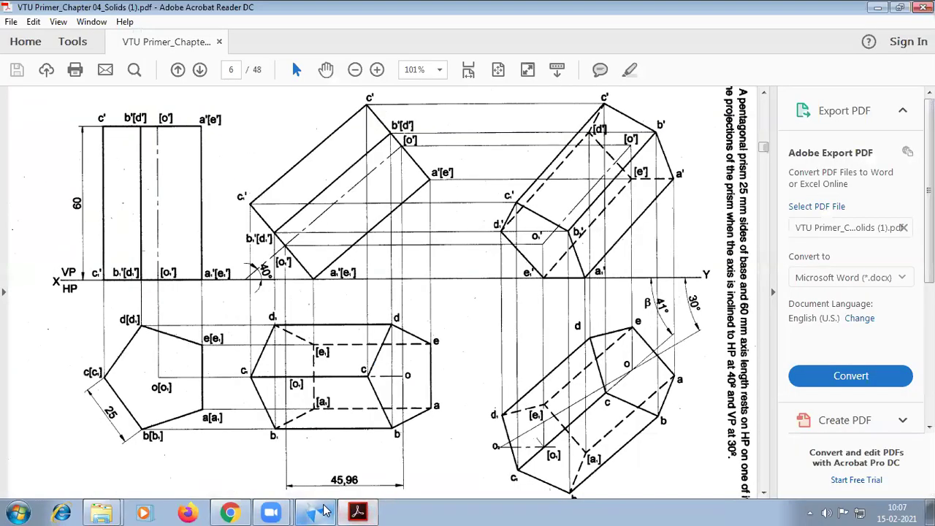
click(315, 511)
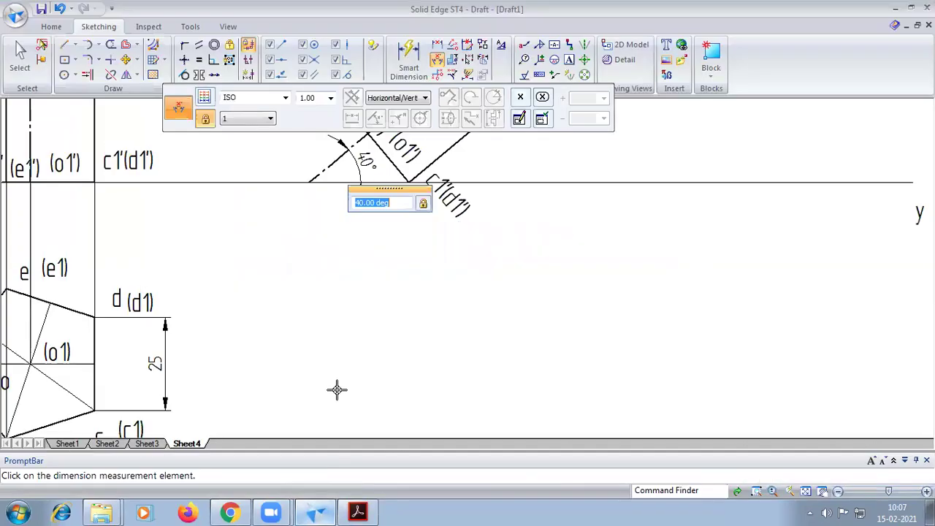
- Set the line width to 0.18 mm and draw vertical projectors down from a1' and b1'(e1') of the tilted view
click(805, 492)
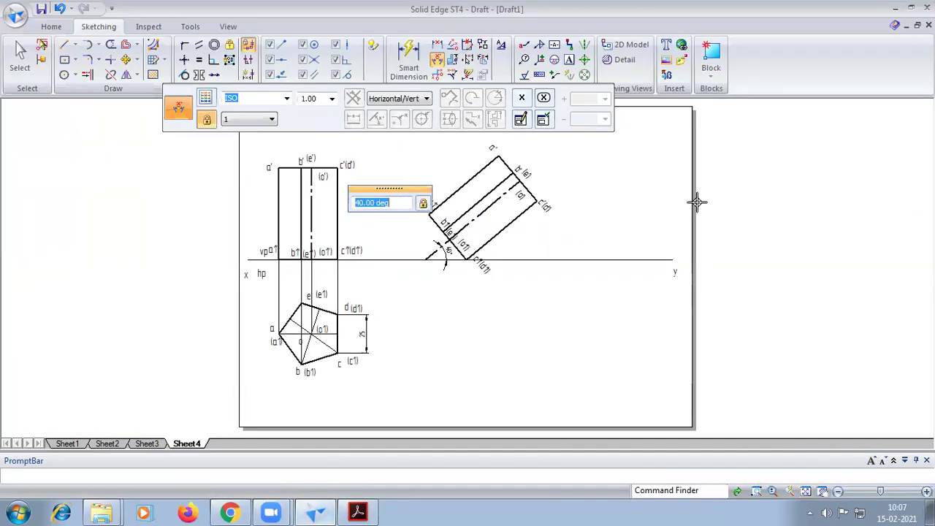
click(63, 45)
click(337, 99)
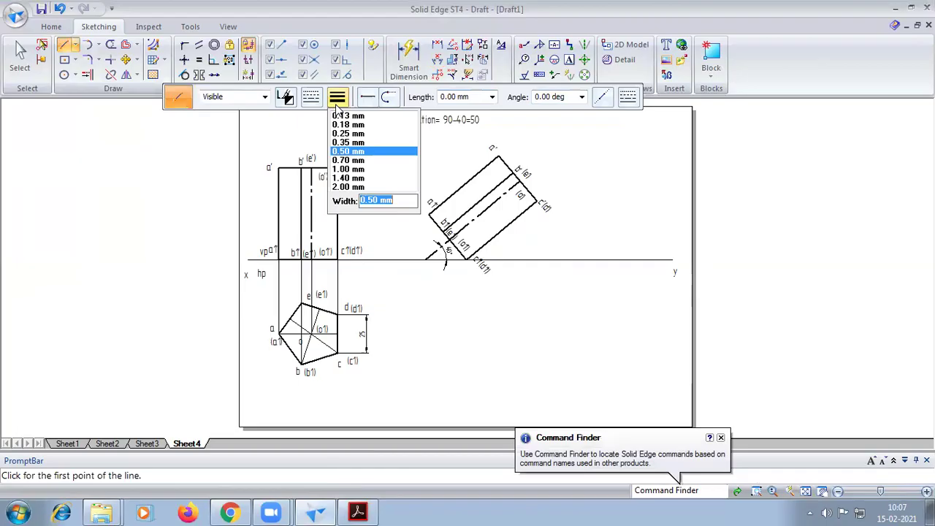
click(350, 125)
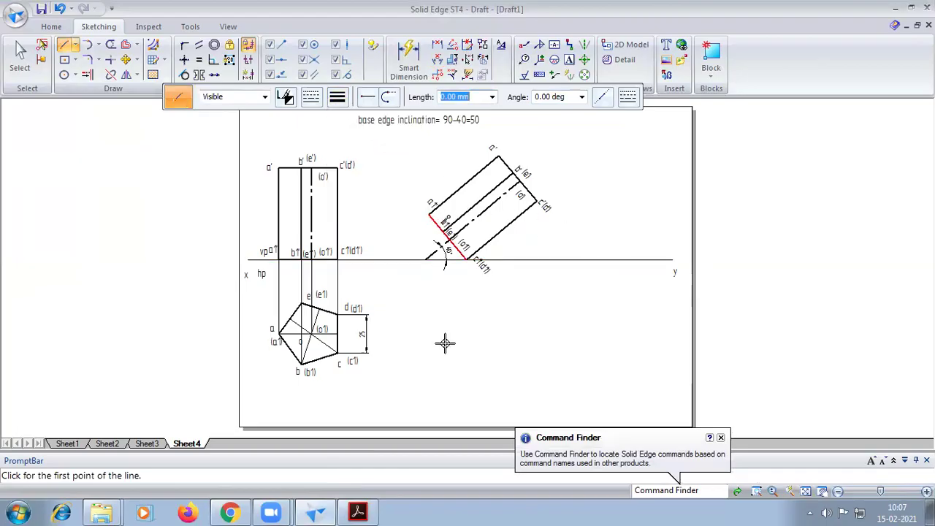
click(429, 376)
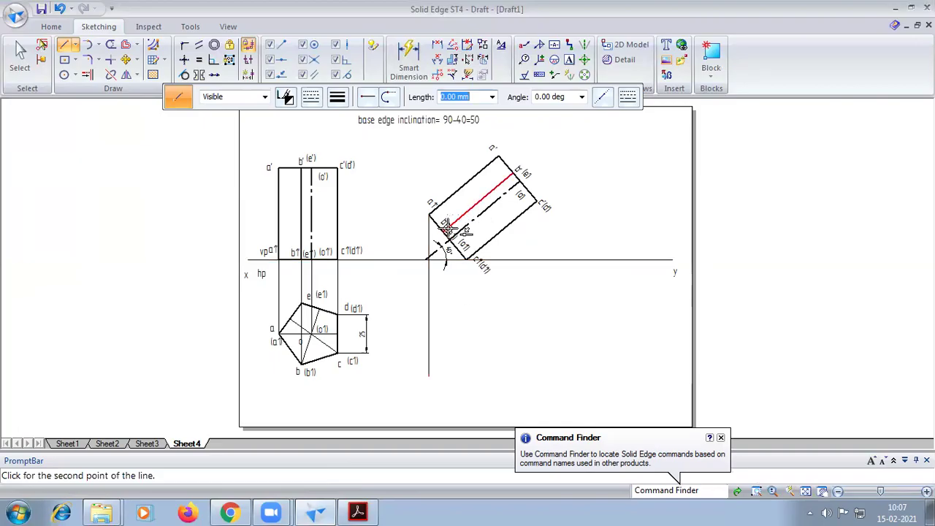
click(443, 382)
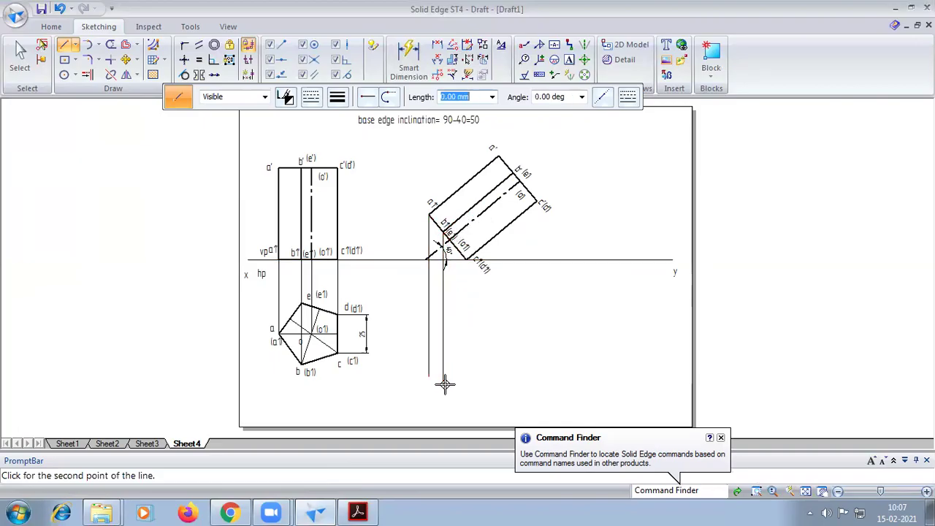
- Draw vertical projectors below xy from the tilted view's base corner c1'(d1') and base centre (o1')
click(466, 259)
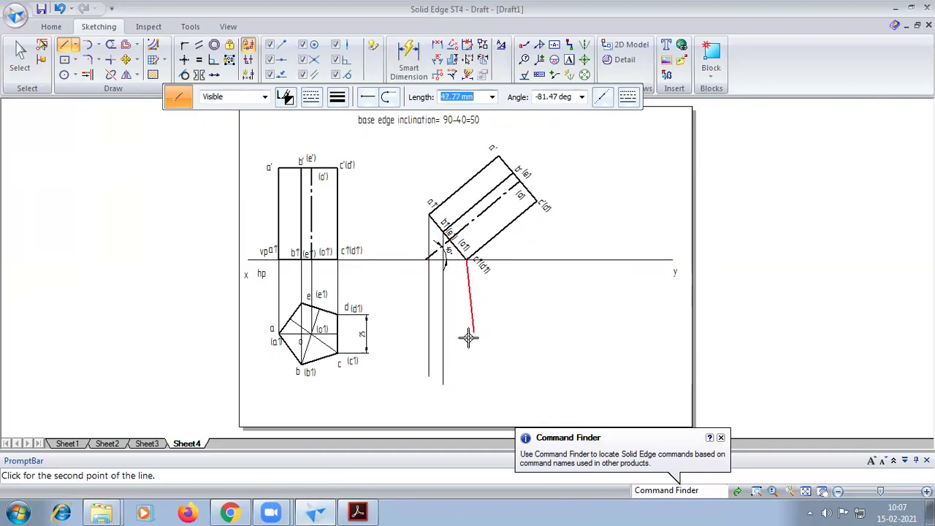
click(465, 395)
click(449, 239)
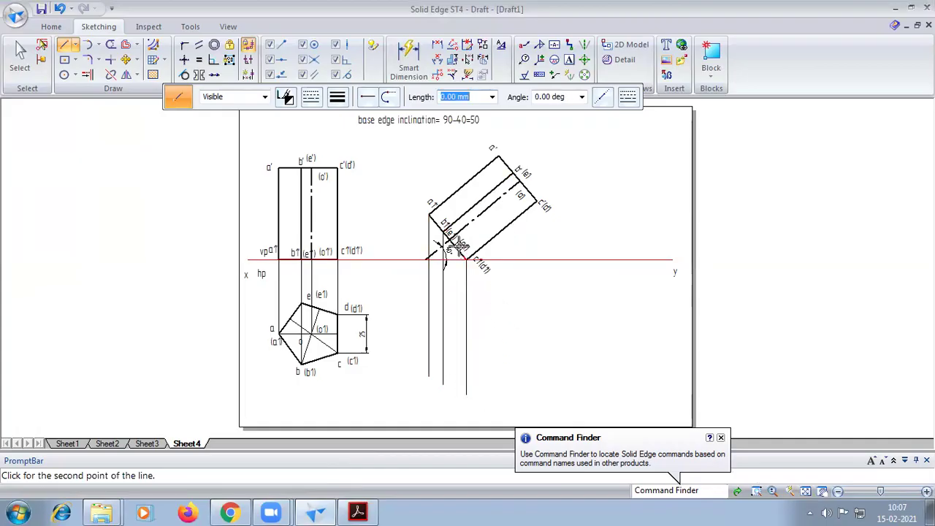
right_click(448, 239)
scroll(449, 237, up, 3)
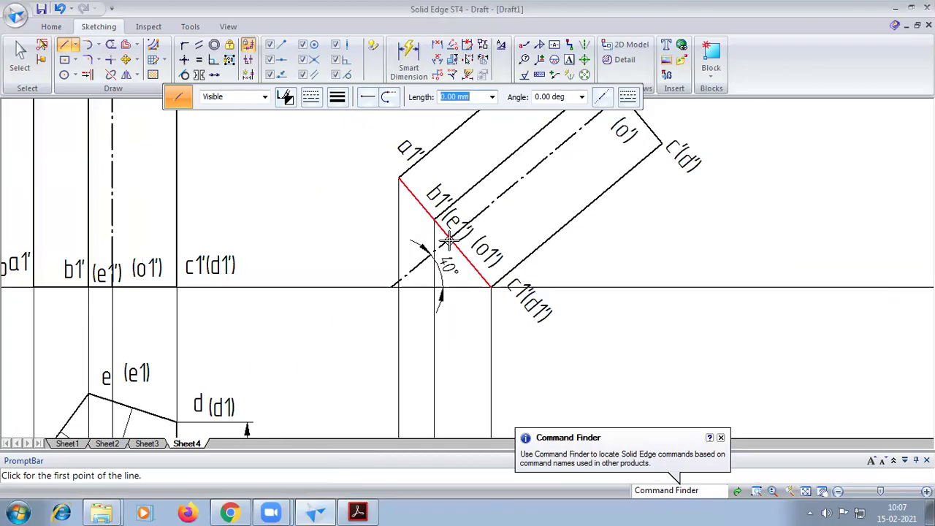
click(448, 239)
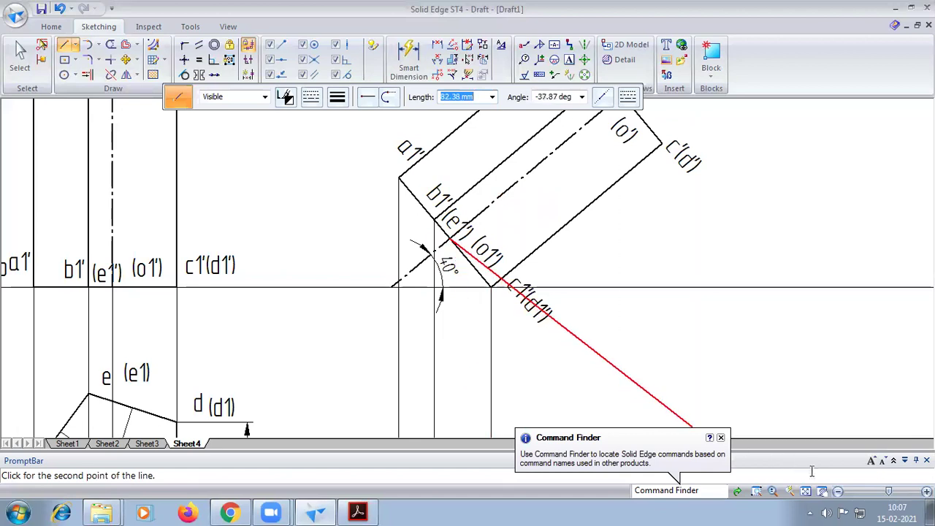
click(805, 492)
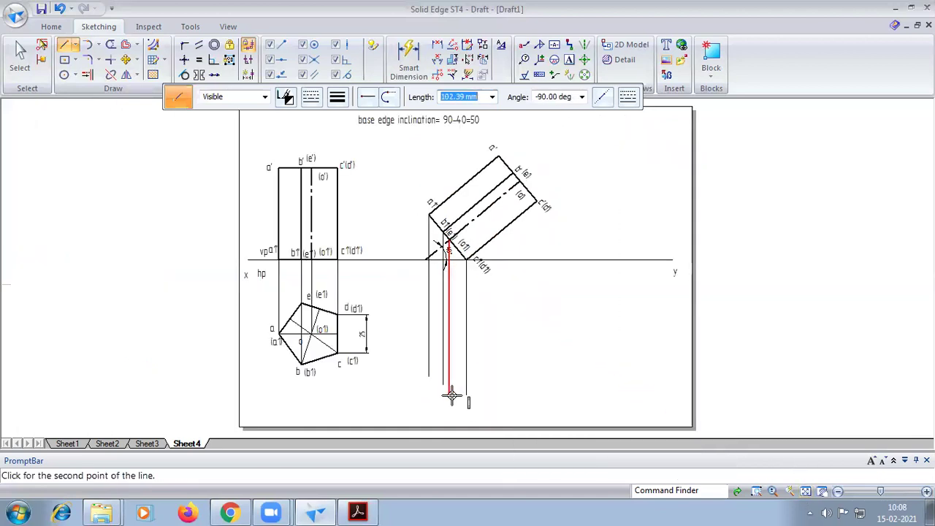
click(451, 394)
right_click(497, 161)
- Draw vertical projectors below xy from the tilted view's top-end points a', b'(e'), (o') and c'(d')
click(498, 157)
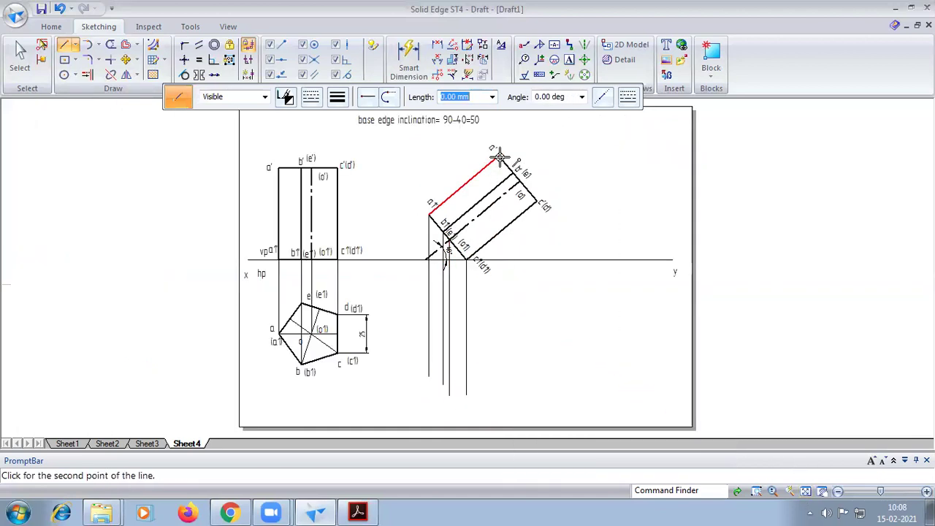
click(498, 394)
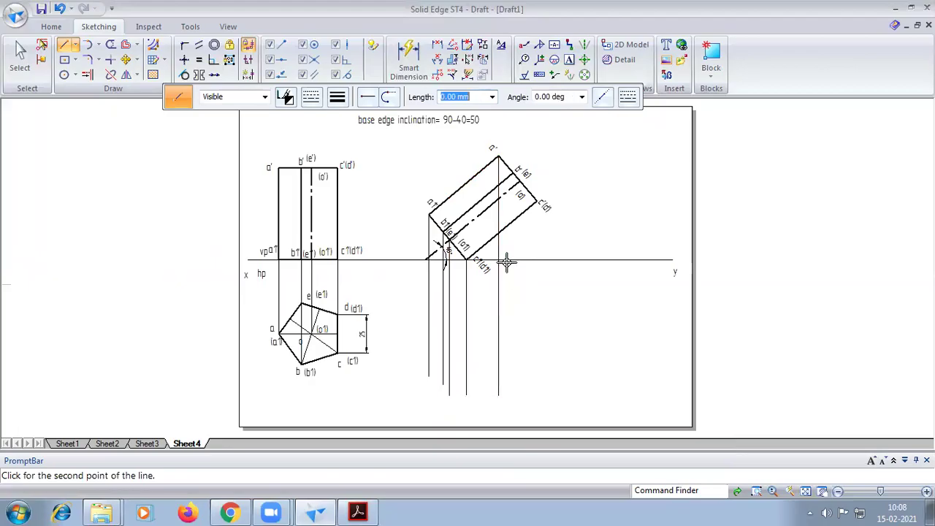
right_click(506, 178)
click(512, 175)
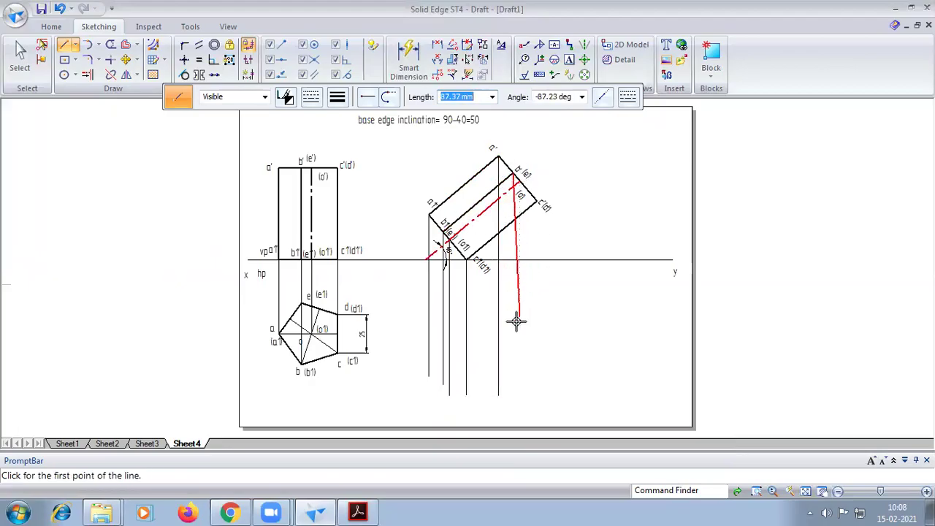
click(512, 394)
right_click(511, 350)
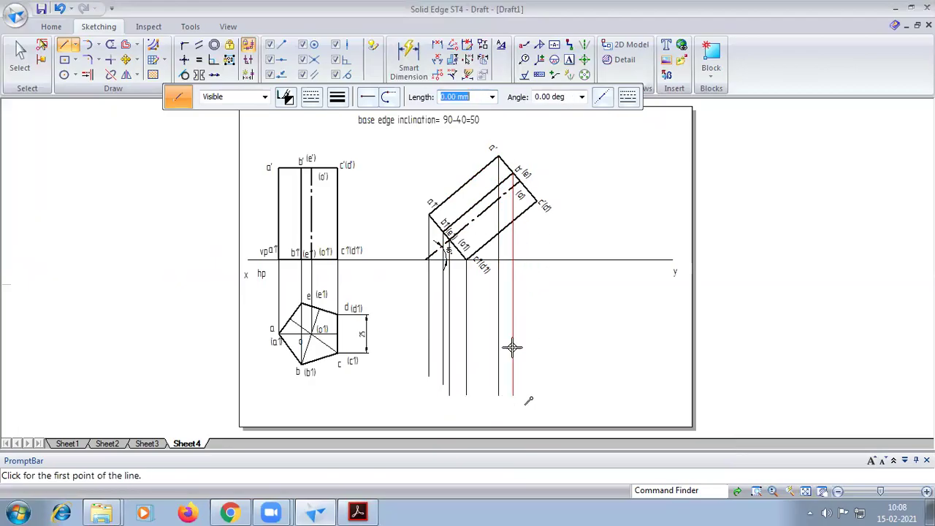
click(518, 182)
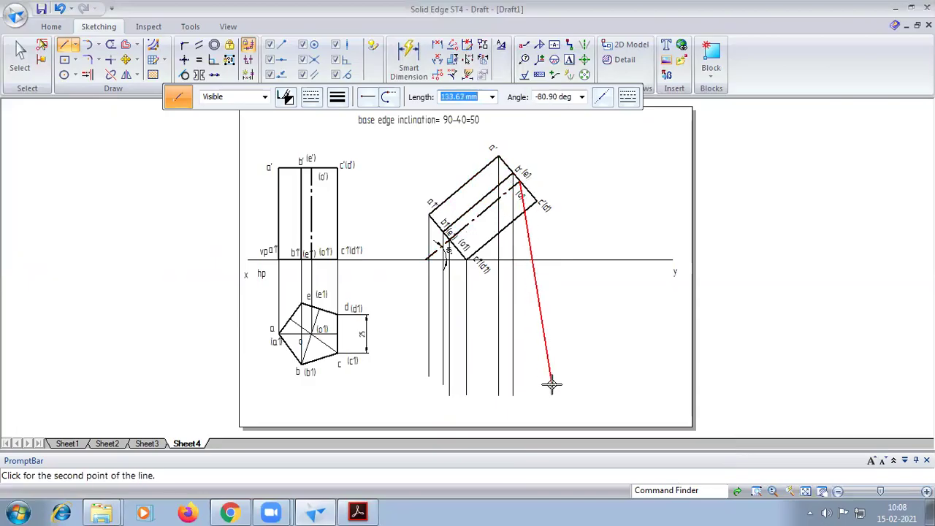
click(520, 403)
right_click(530, 244)
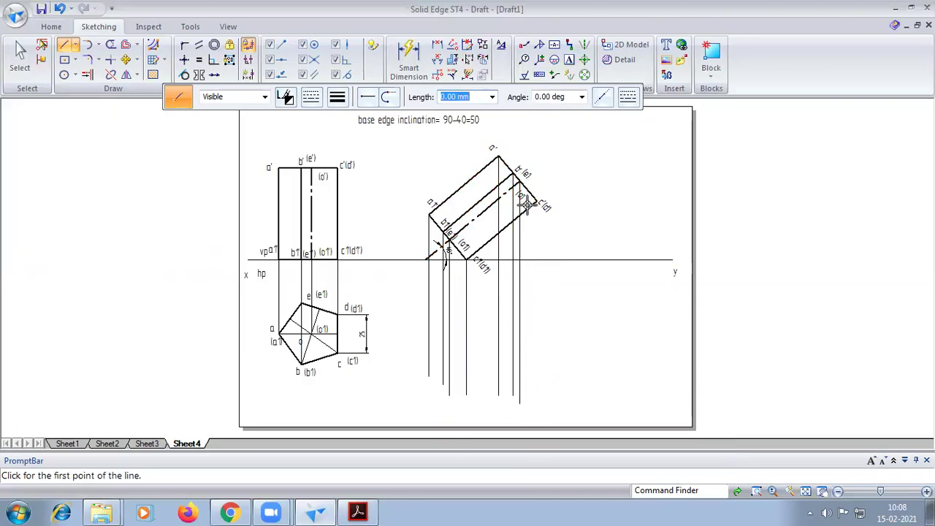
click(537, 202)
click(536, 403)
- Draw horizontal projectors from the pentagon corners e, d, a, c and b across the vertical projectors
click(302, 301)
click(547, 303)
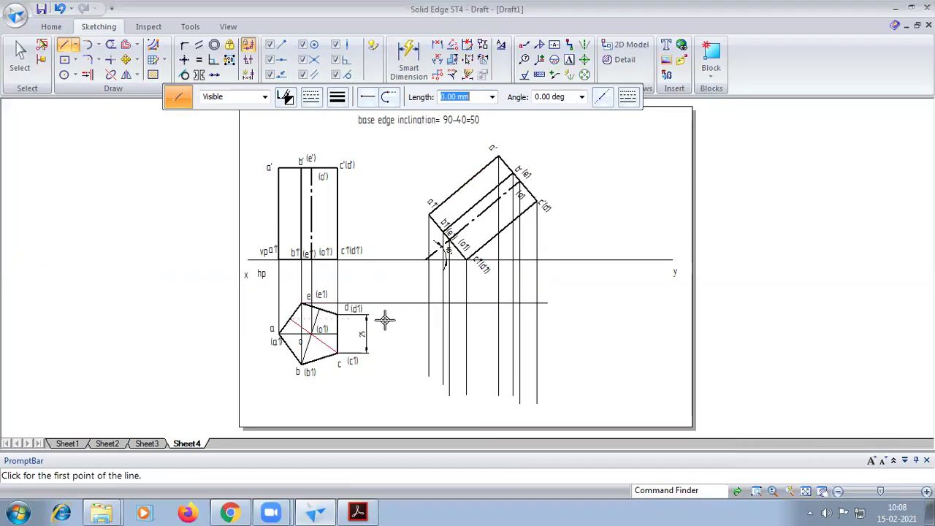
click(336, 314)
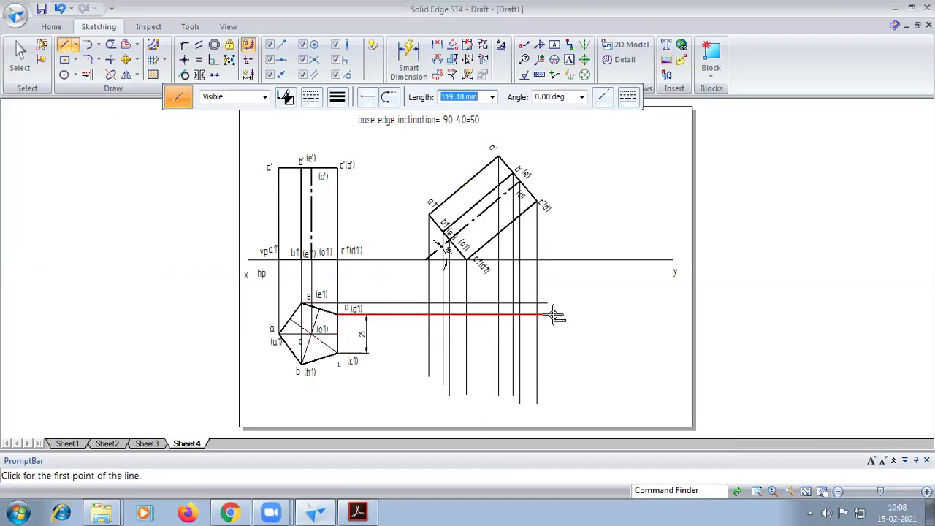
click(571, 314)
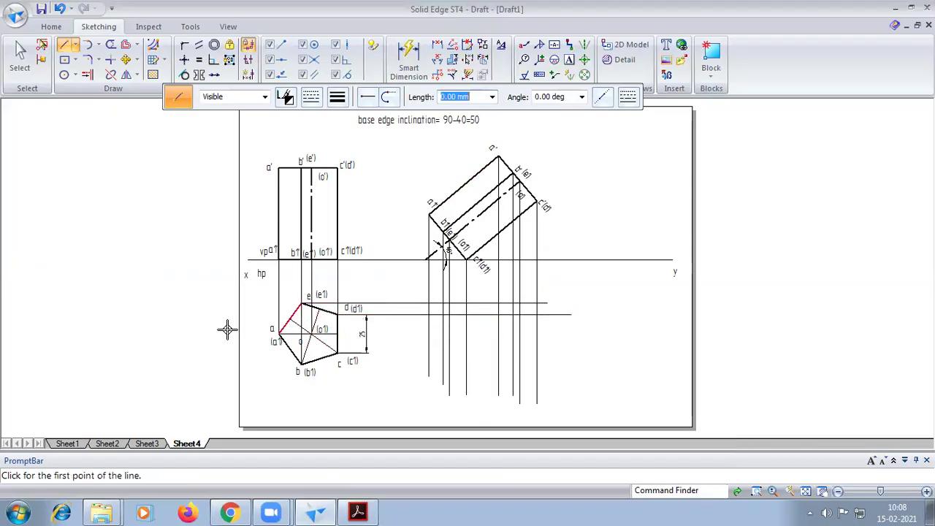
click(280, 333)
click(561, 334)
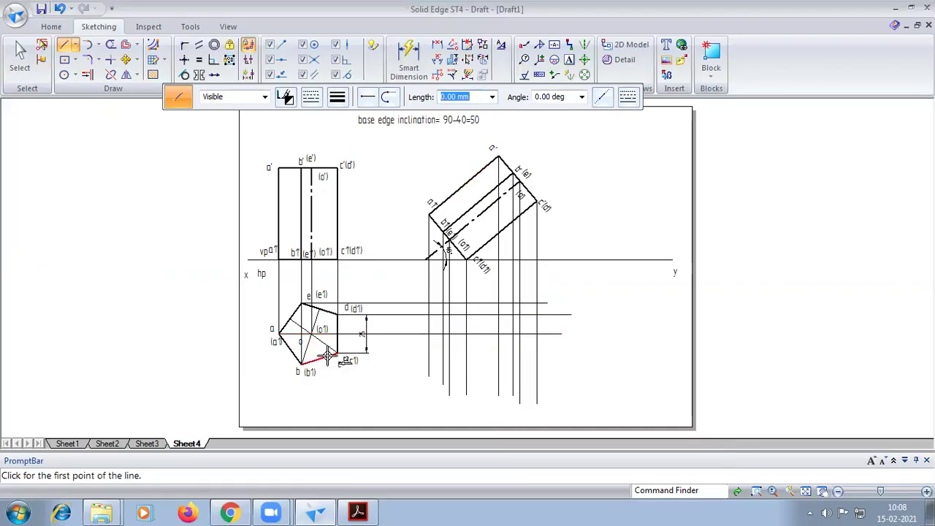
click(337, 353)
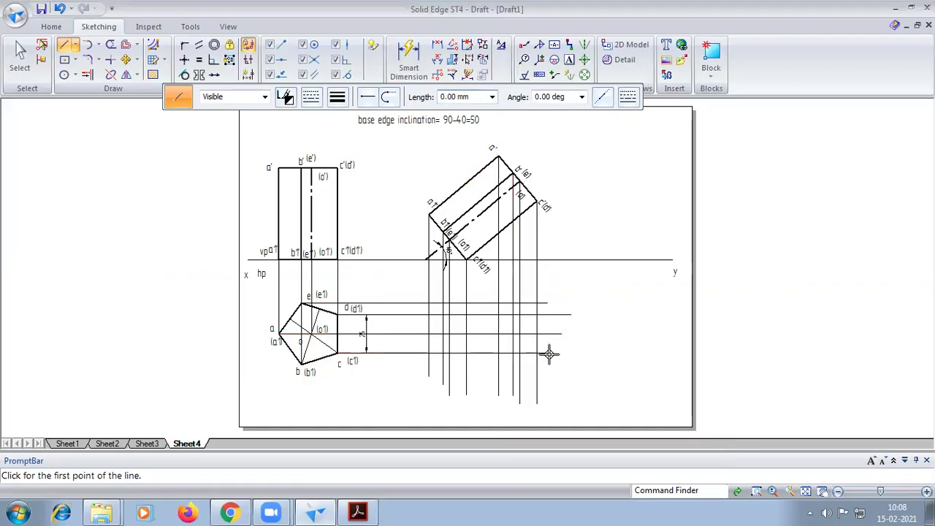
click(301, 363)
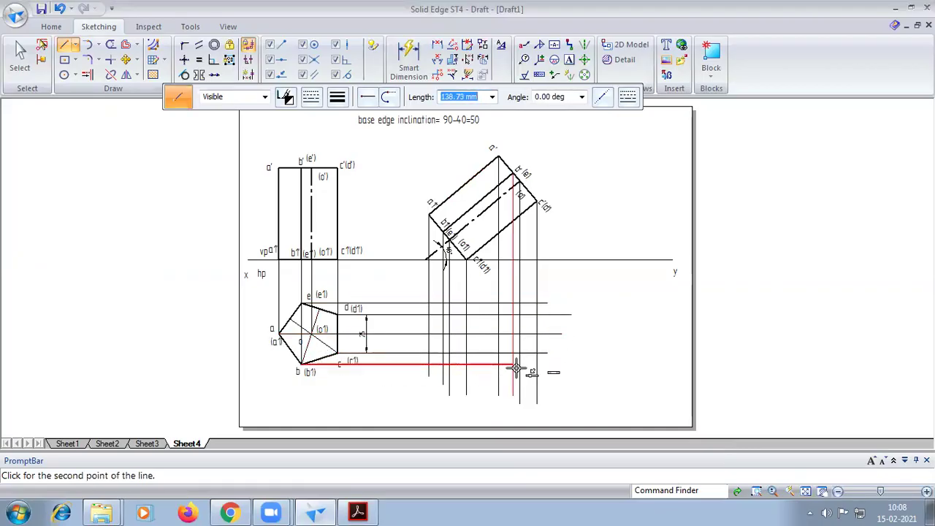
click(561, 363)
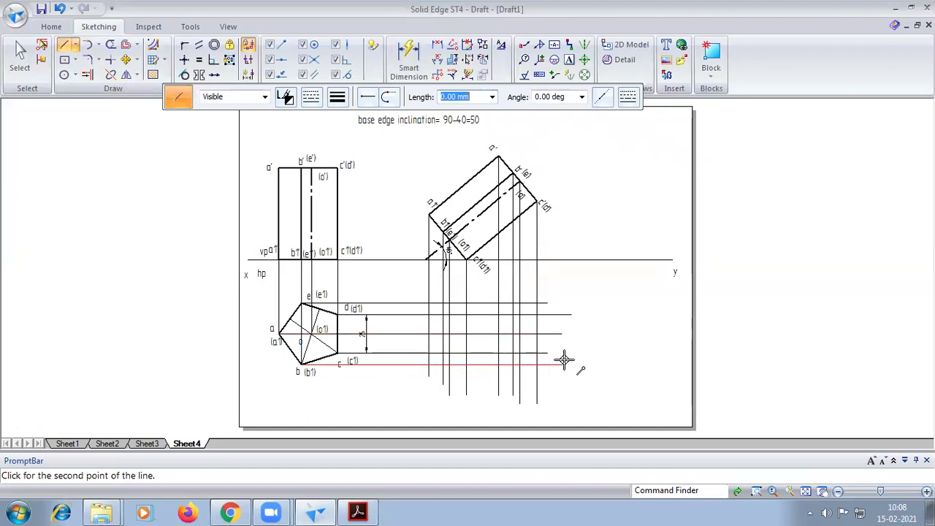
- Label the base-end projector intersections of the new top view a1, b1, c1, d1, e1 and o1
click(569, 60)
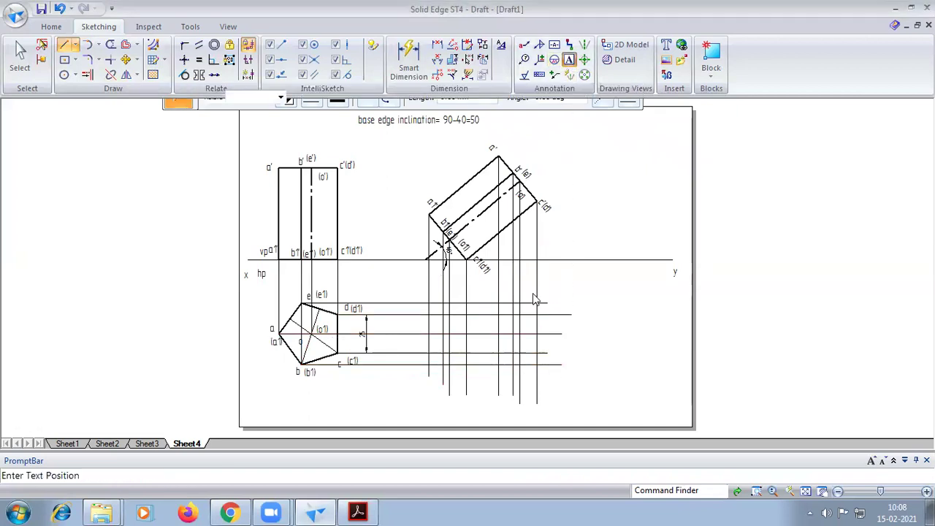
click(418, 315)
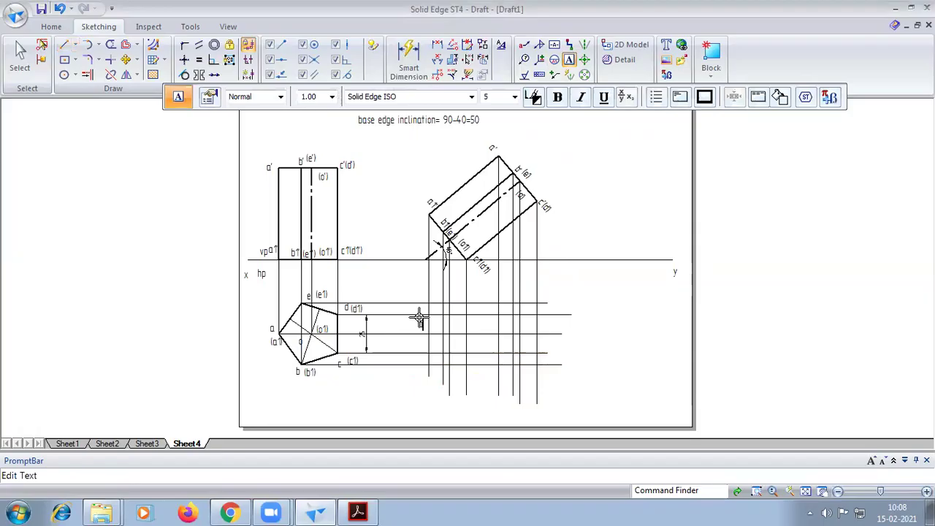
text(a11)
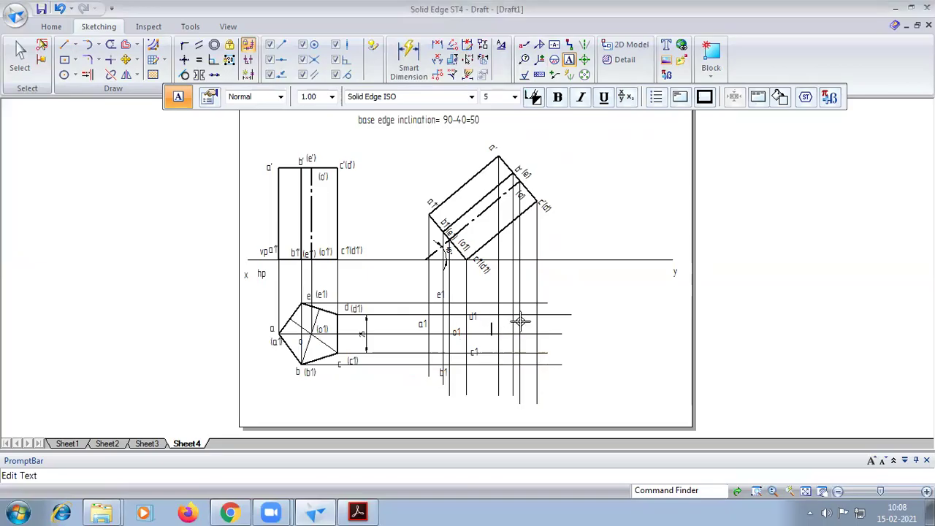
- Label the top-end projector intersections of the new top view a, b, c, d, e and o
text(o)
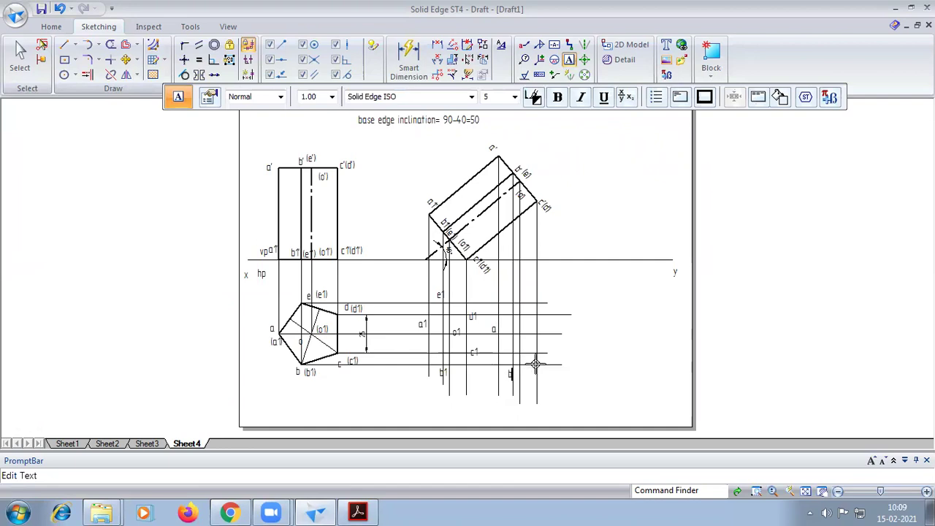
click(540, 303)
click(527, 322)
click(64, 45)
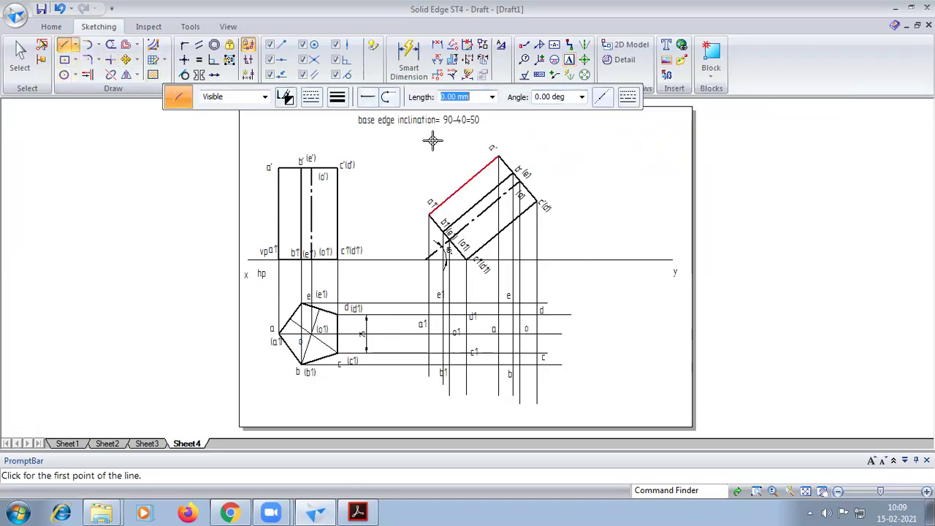
- Draw the new top view's edges a1–b1 and b1–b with a 0.50 mm line width
click(338, 98)
click(348, 151)
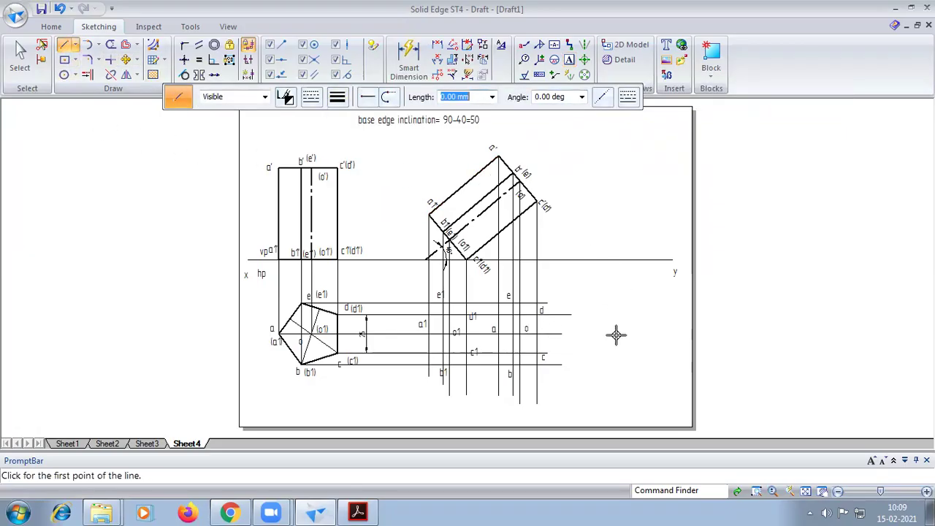
scroll(616, 334, up, 1)
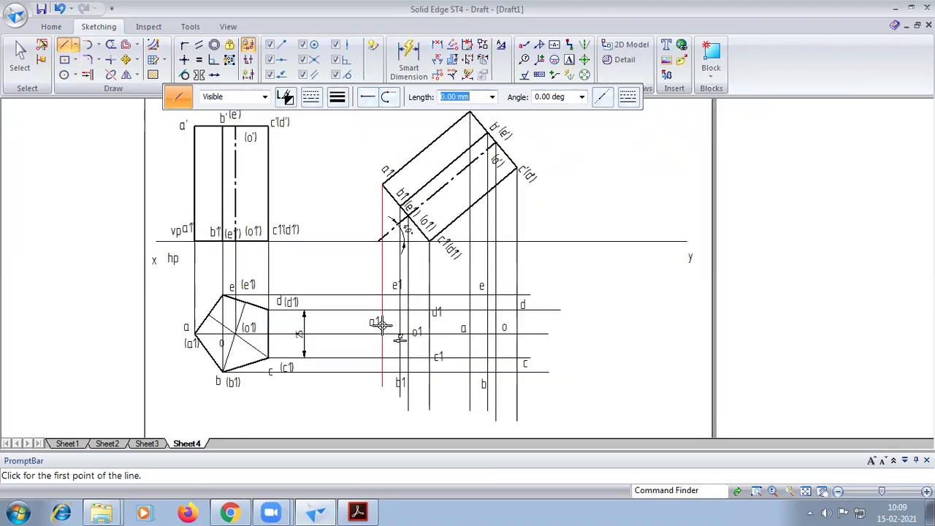
scroll(382, 340, up, 2)
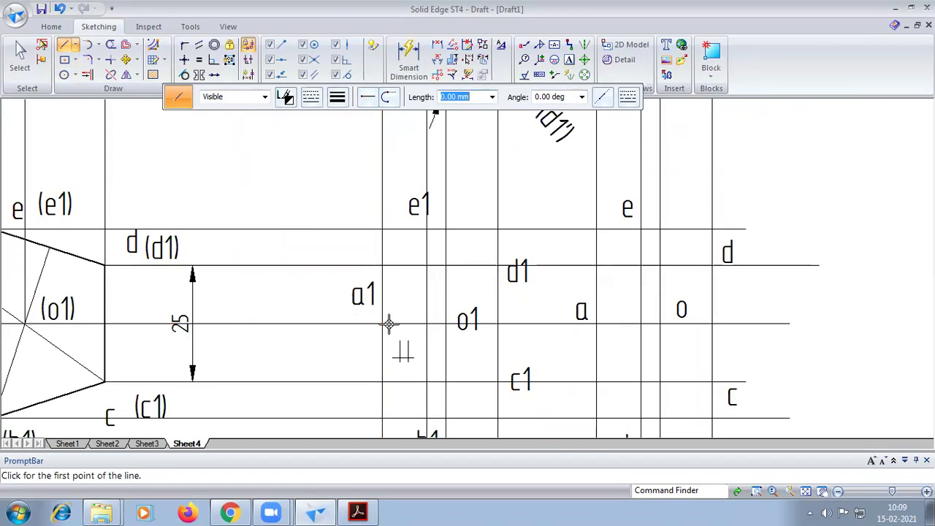
click(381, 324)
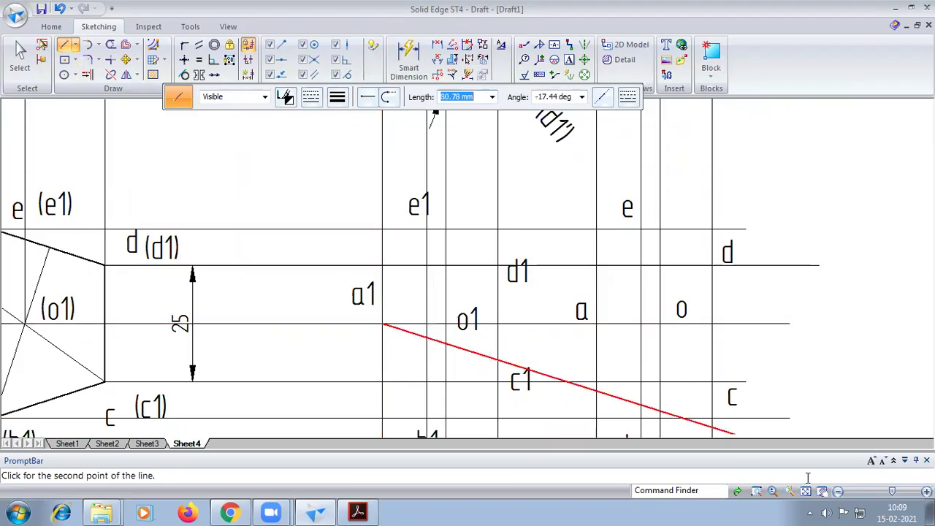
click(807, 491)
scroll(430, 361, up, 2)
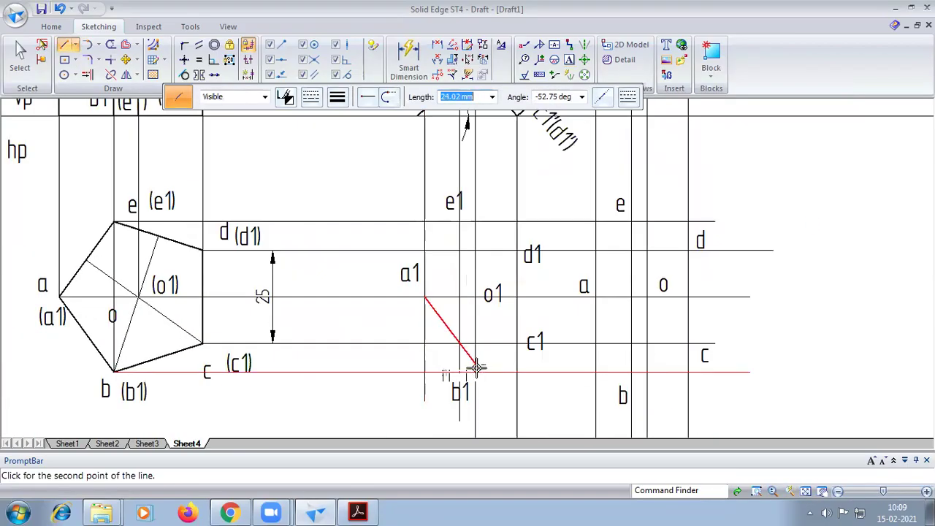
scroll(452, 373, up, 1)
click(449, 371)
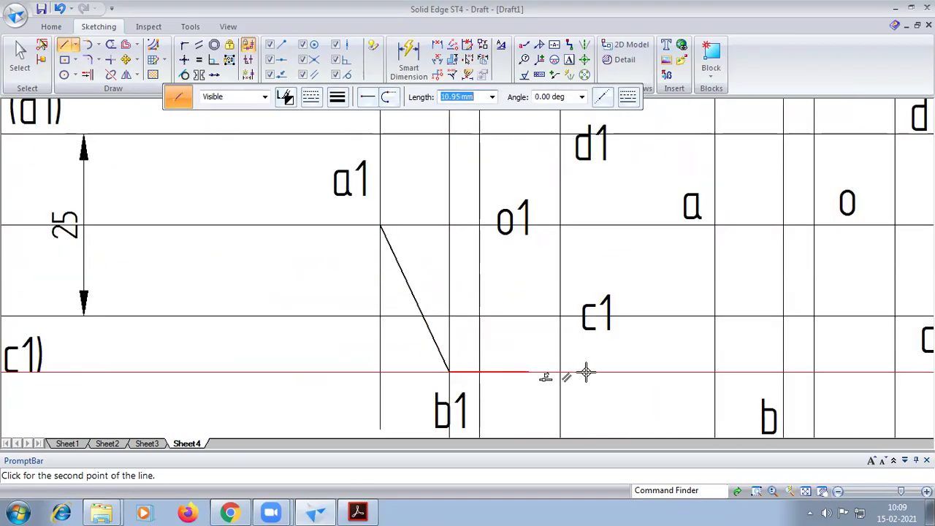
click(806, 491)
scroll(526, 366, up, 2)
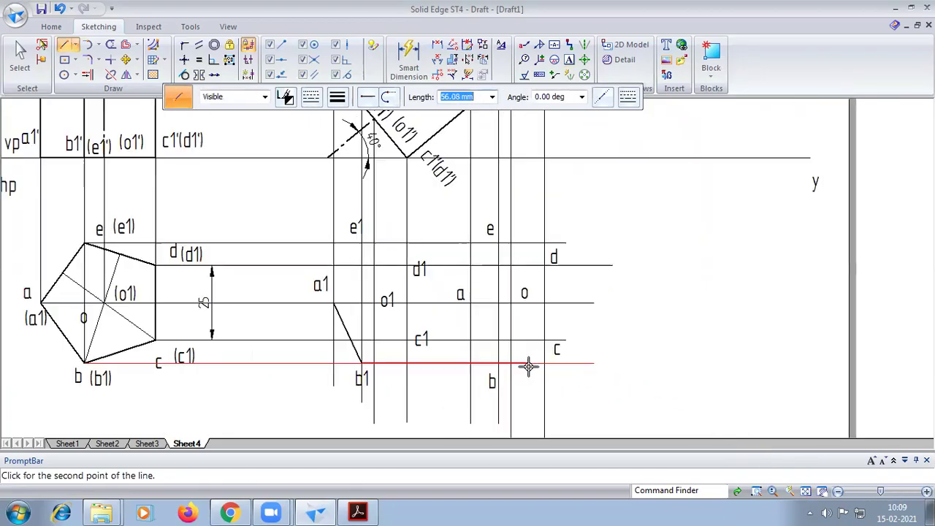
click(491, 361)
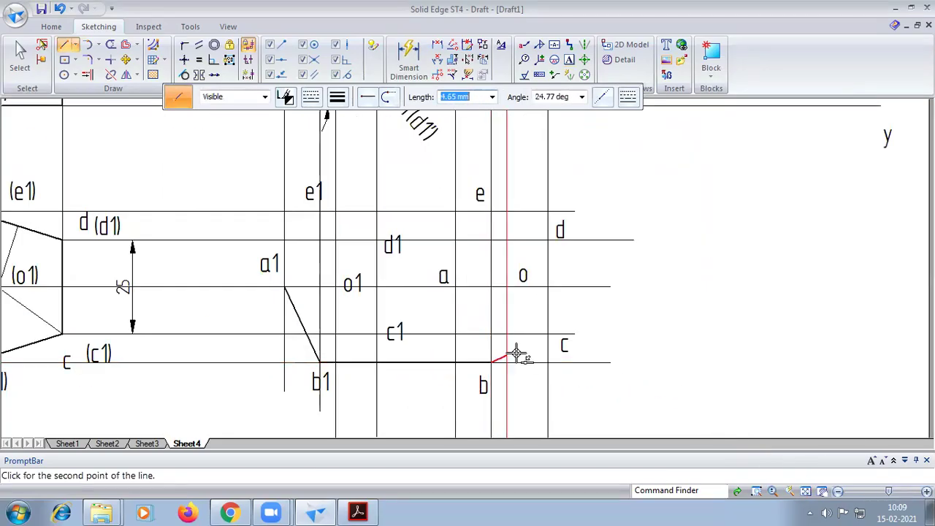
- Continue the top view outline from b through c, d, e and e1, closing it at a1
click(548, 334)
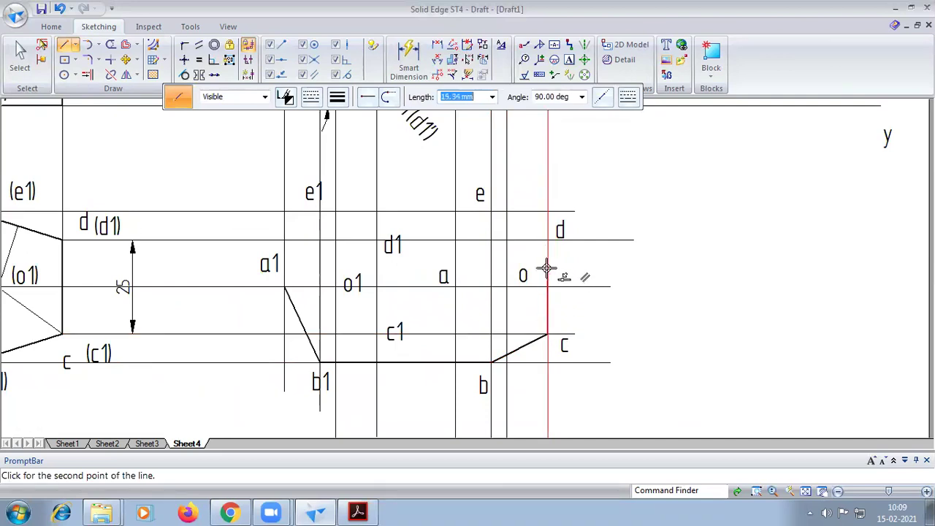
click(548, 240)
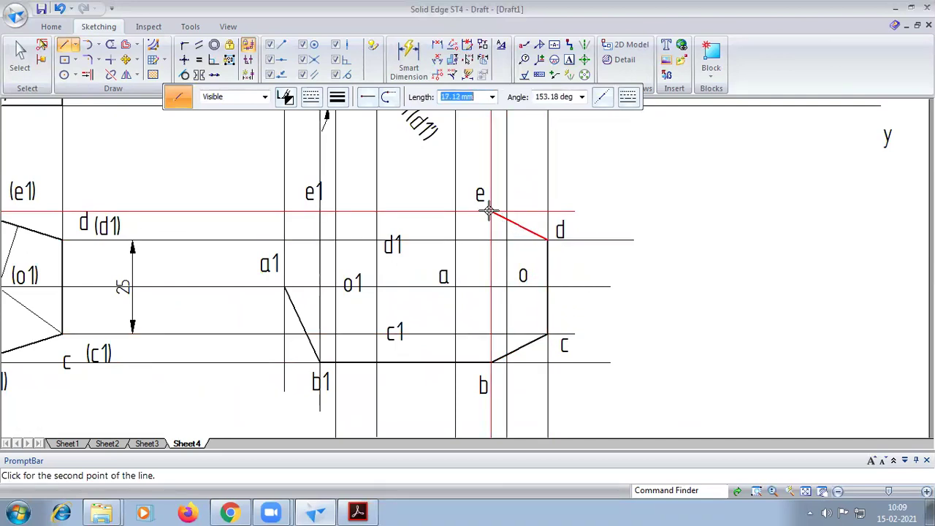
click(491, 212)
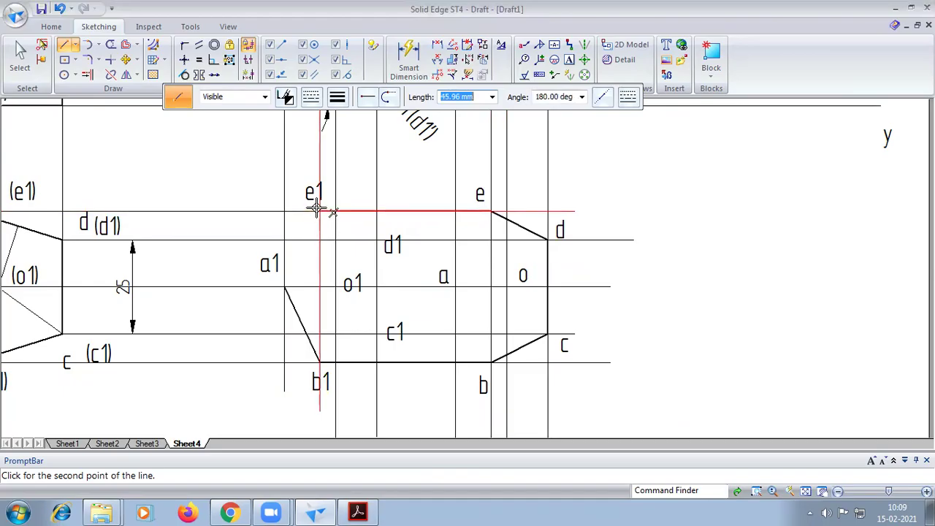
click(319, 212)
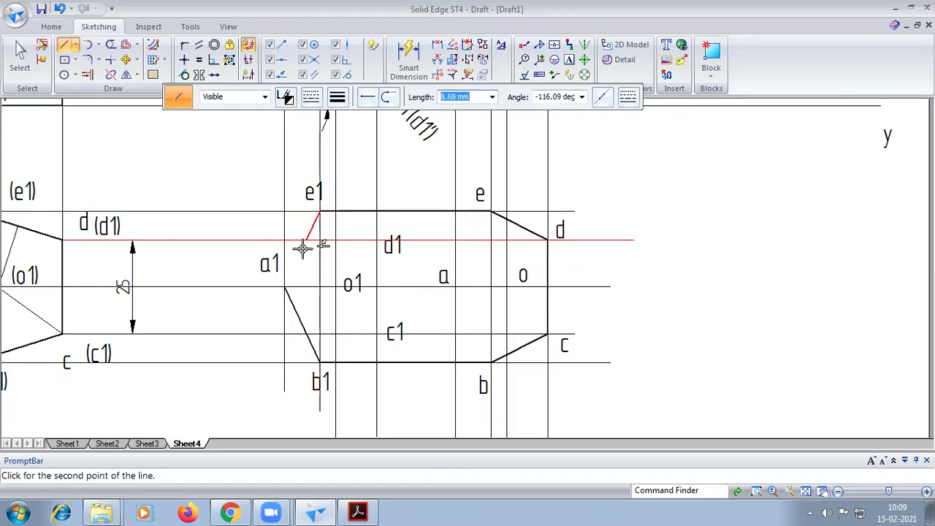
click(283, 287)
right_click(282, 287)
click(803, 491)
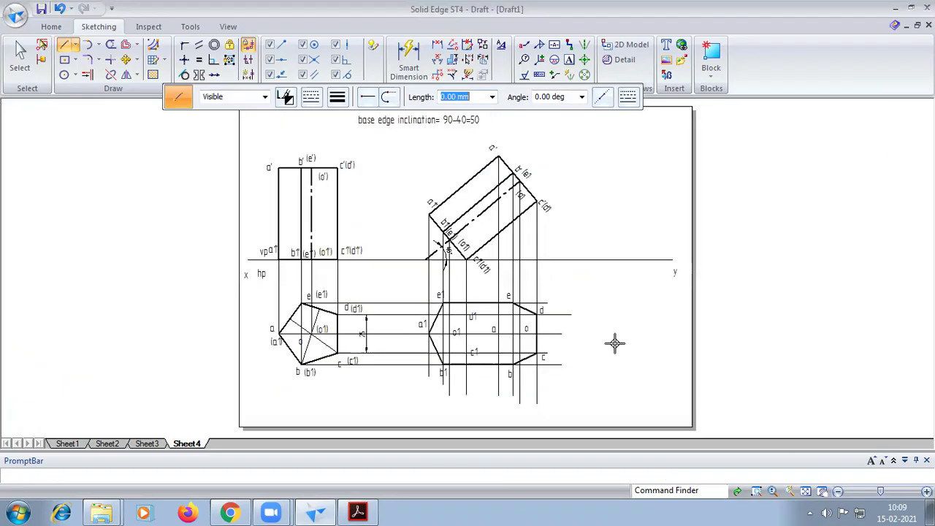
- Draw the visible top-end edges e–a and a–b in the new top view
scroll(520, 322, up, 2)
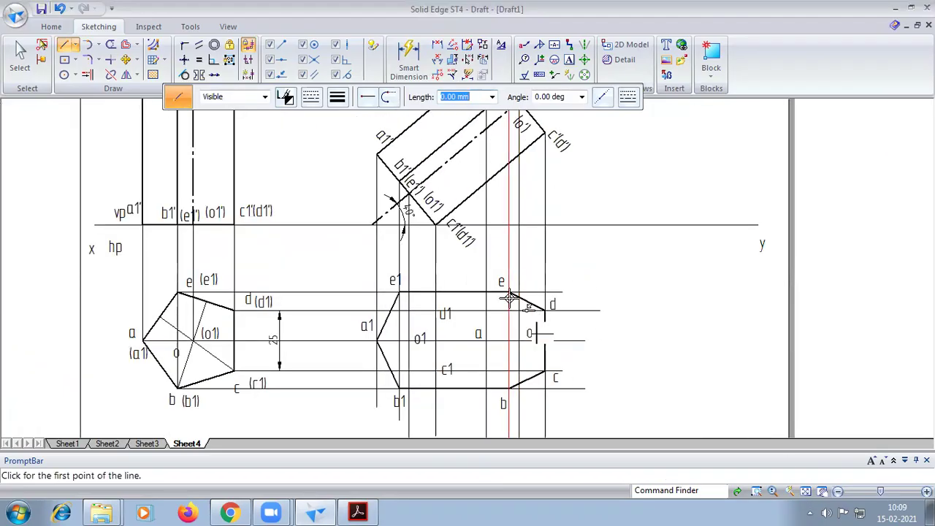
click(509, 292)
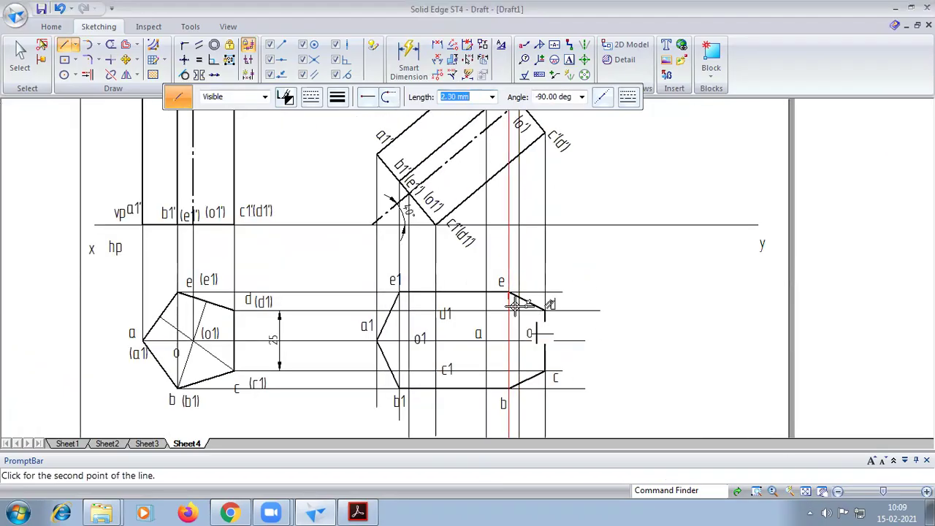
click(486, 341)
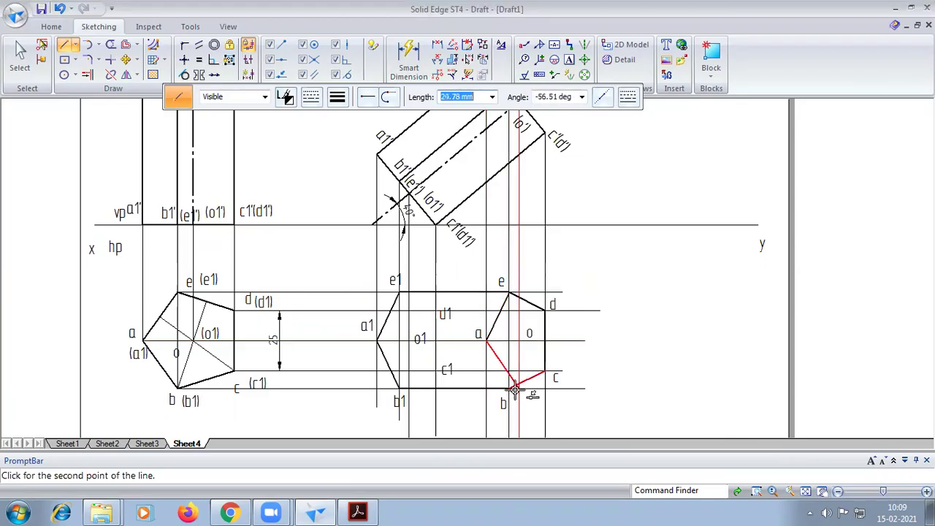
click(509, 393)
right_click(575, 379)
- Draw the visible longer edge joining a to a1 in the new top view
scroll(574, 380, down, 1)
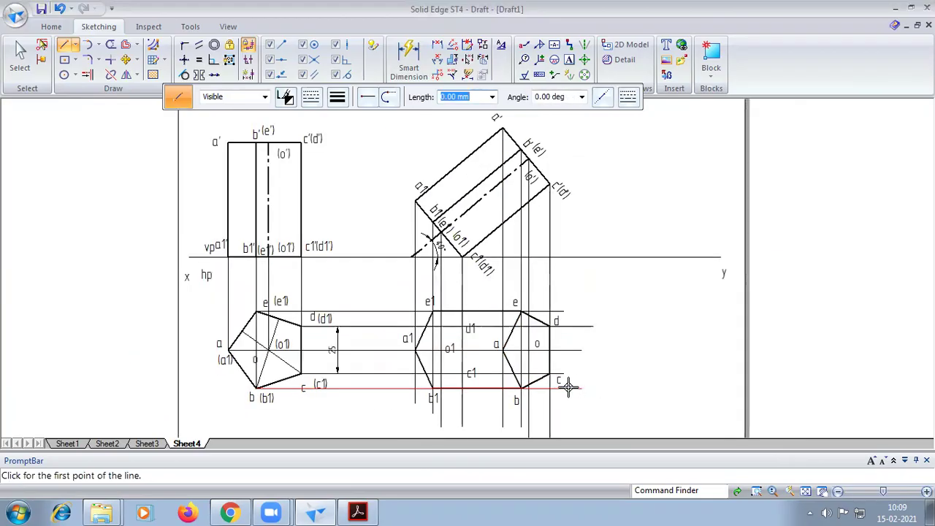
click(502, 352)
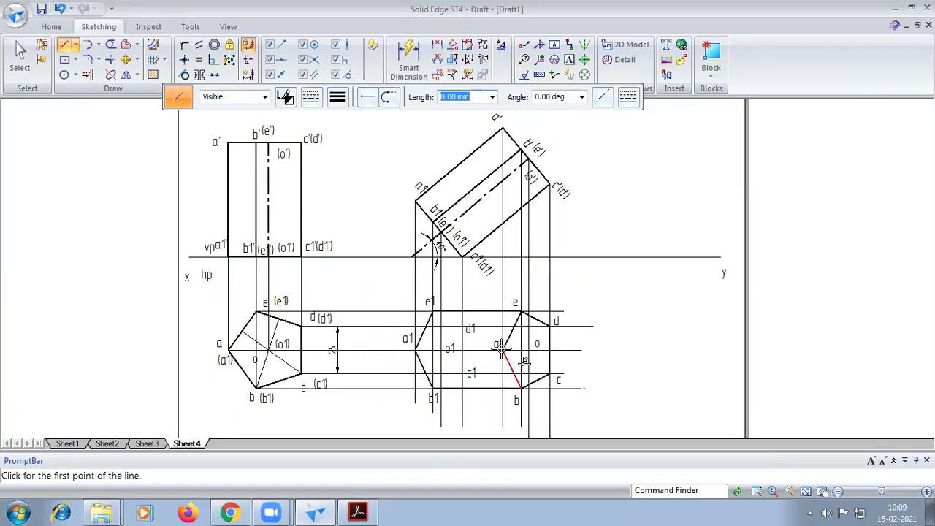
click(415, 351)
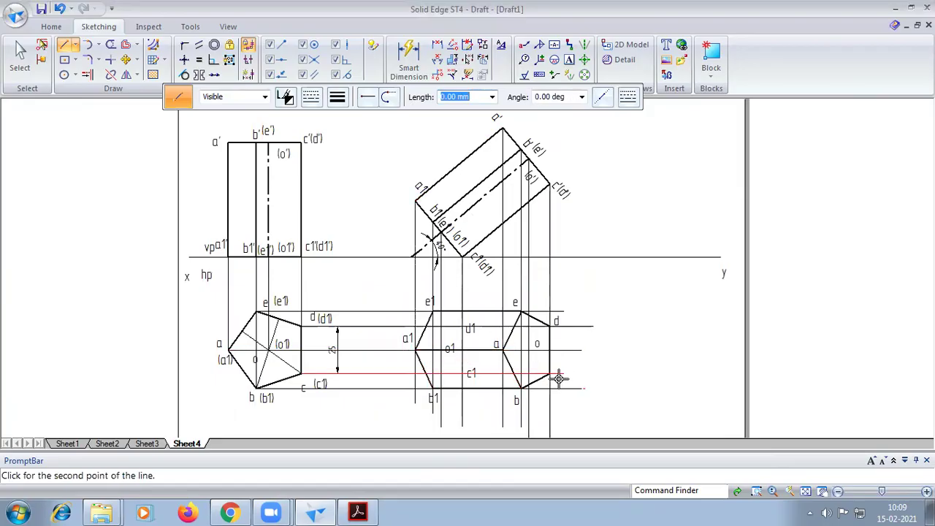
right_click(464, 254)
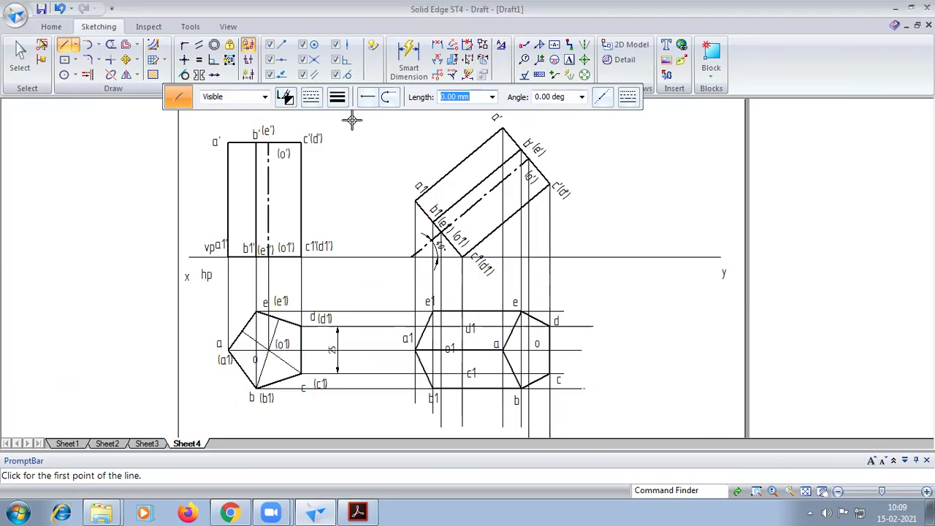
- Switch the line type to dashed and draw the hidden base edge from e1 to d1
click(337, 97)
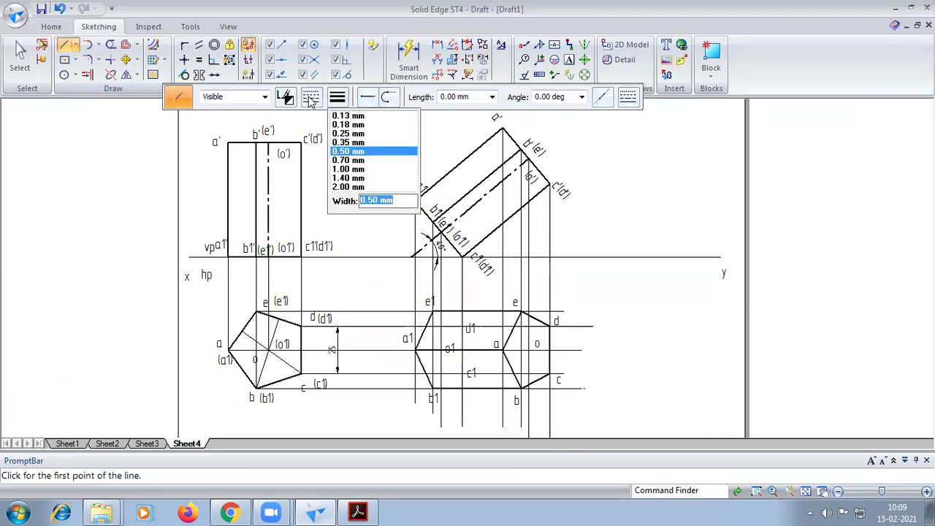
click(310, 98)
click(343, 120)
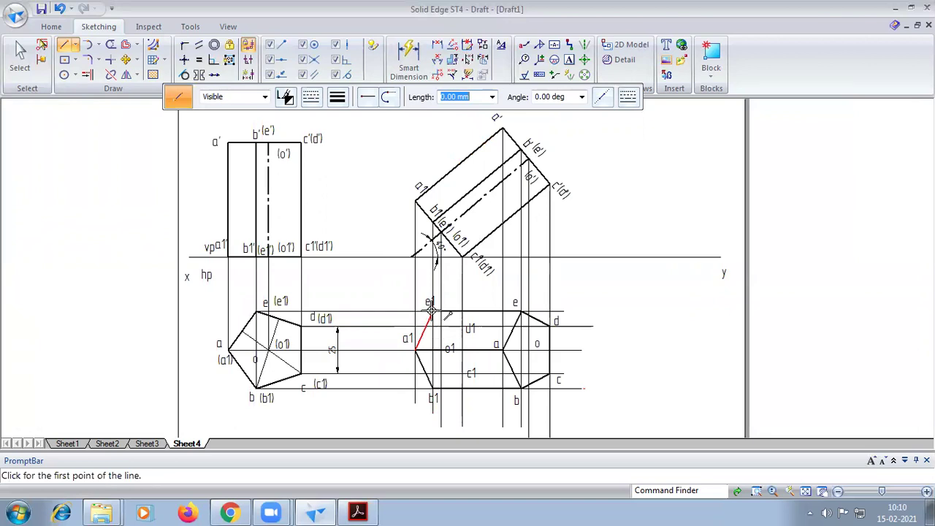
click(432, 314)
scroll(460, 322, up, 3)
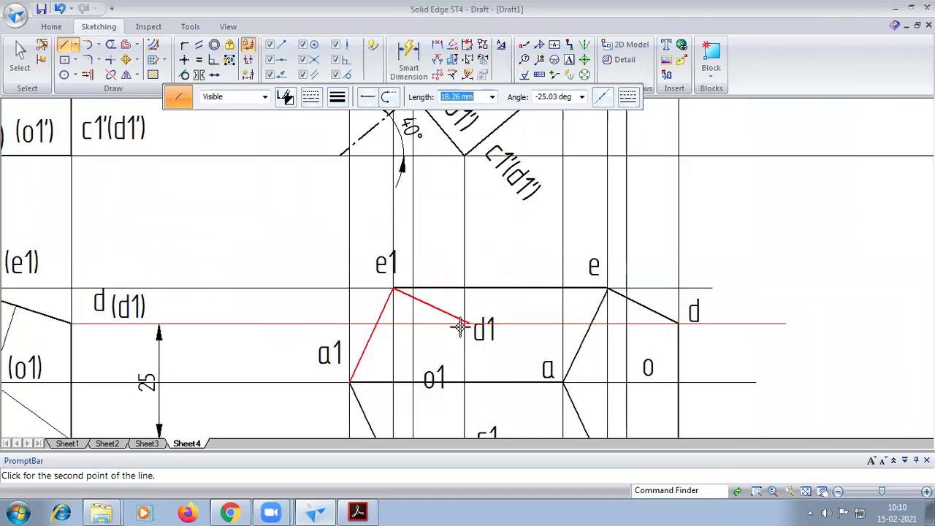
click(464, 322)
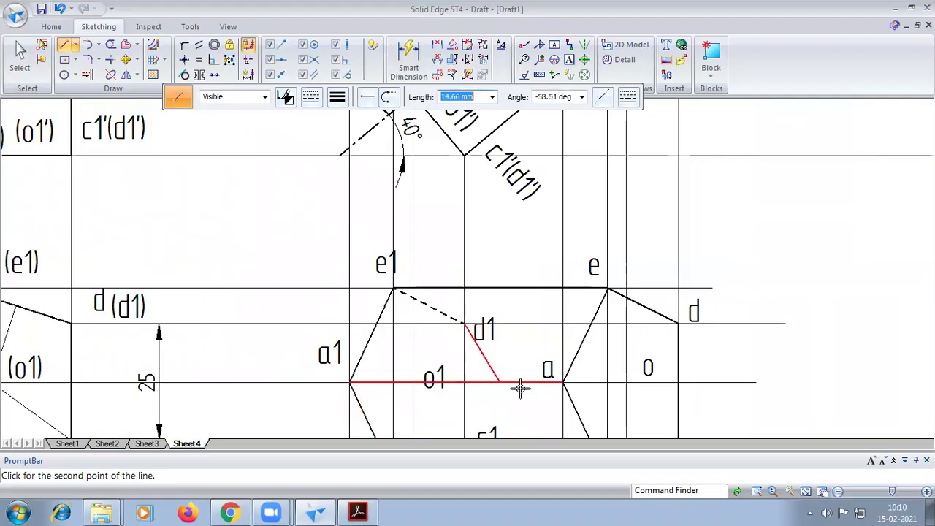
- Draw the remaining hidden base edges d1–c1 and c1–b1 as dashed lines
click(805, 491)
scroll(476, 350, up, 5)
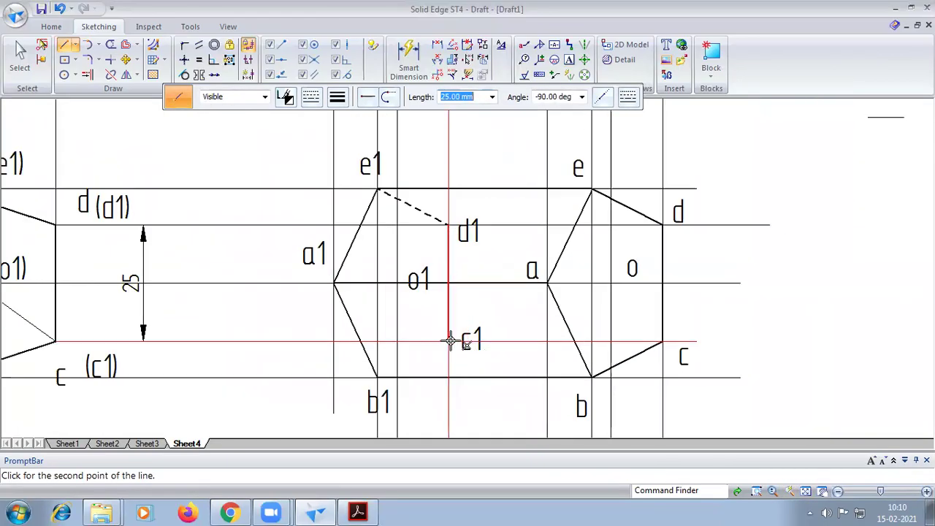
click(448, 341)
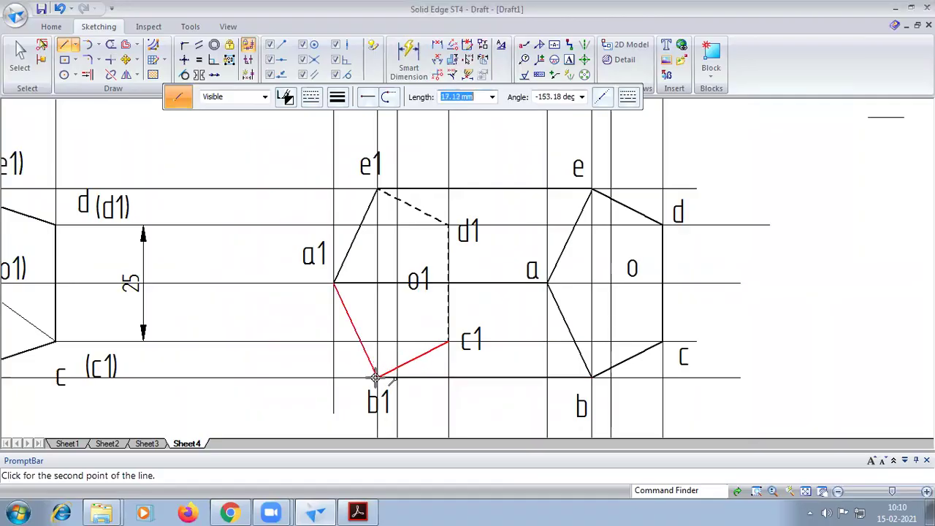
click(376, 377)
scroll(548, 351, down, 3)
key(Escape)
scroll(550, 306, down, 3)
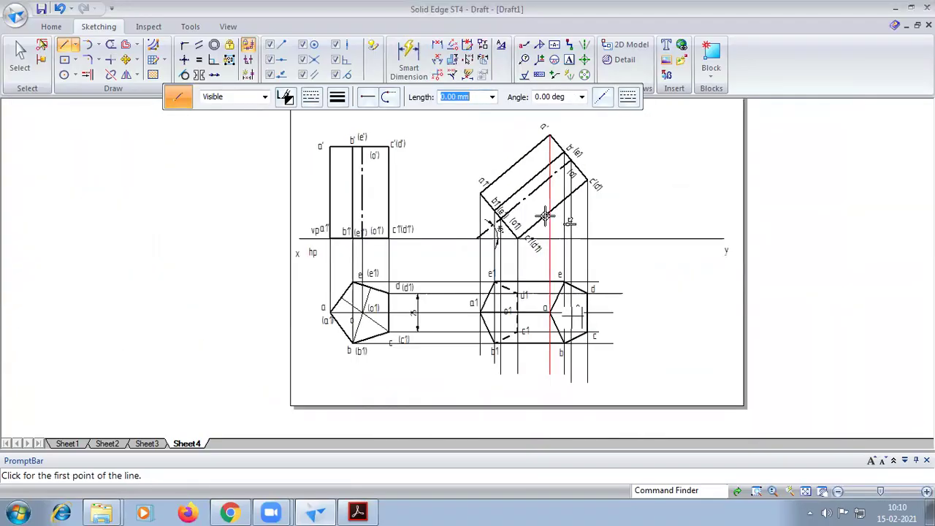
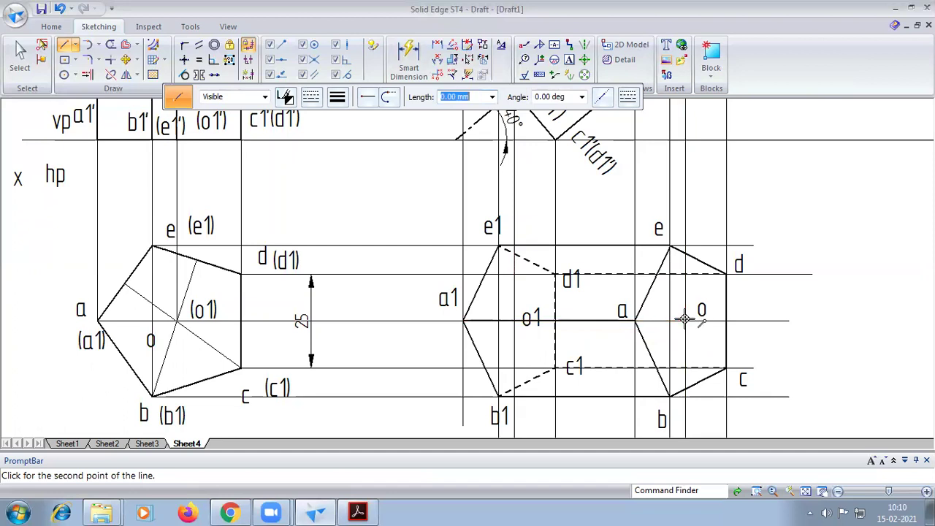
- Check the solved pentagonal prism projections in the Adobe Acrobat Reader PDF, and return to Solid Edge
click(806, 492)
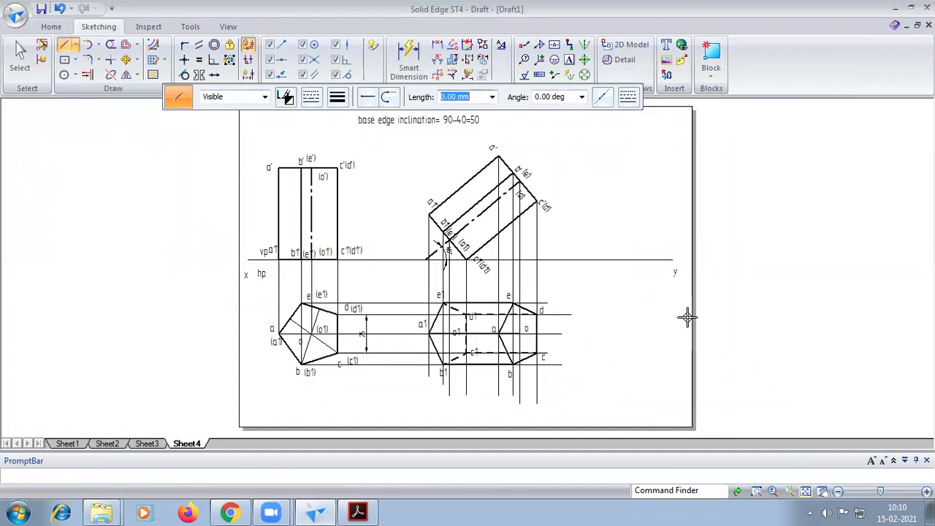
click(375, 511)
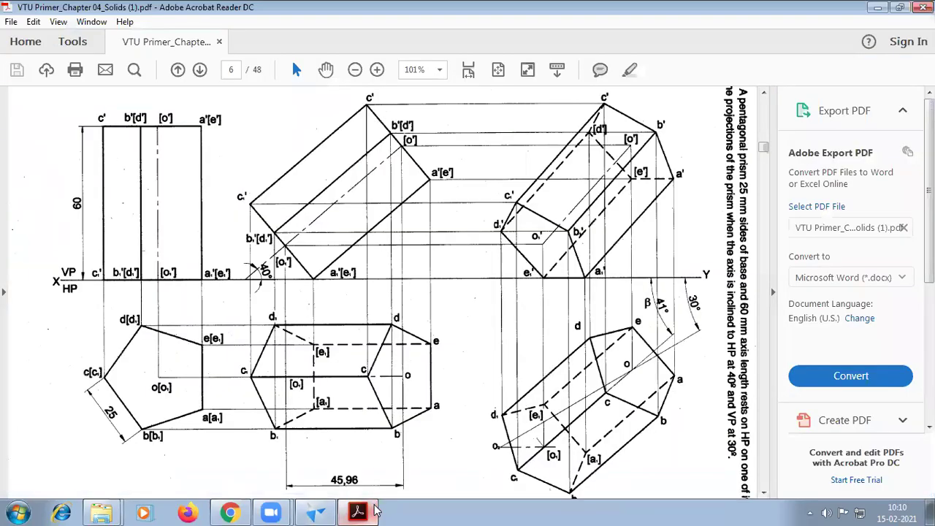
click(315, 512)
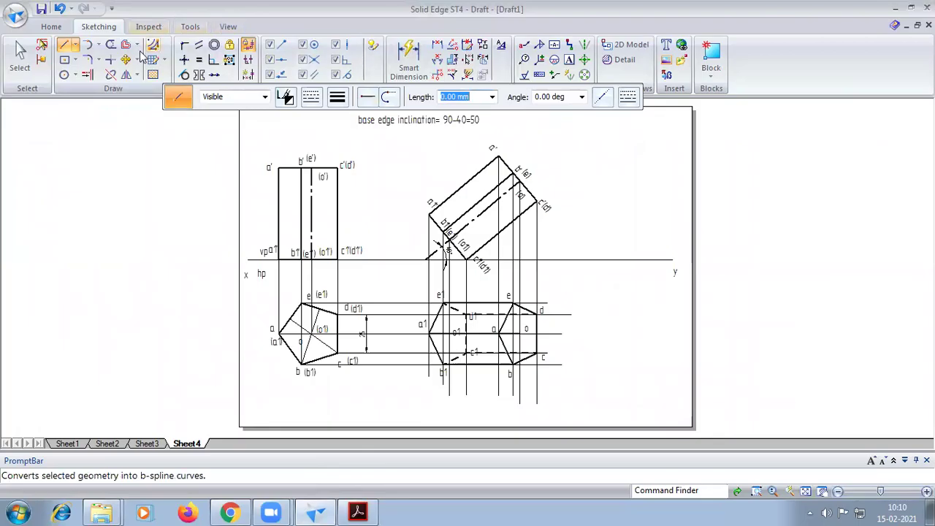
- Trim the projector ends extending beyond and below the new top view
click(110, 44)
mouse_move(542, 340)
mouse_down()
mouse_move(563, 394)
mouse_move(478, 393)
mouse_up()
drag(422, 388, 420, 382)
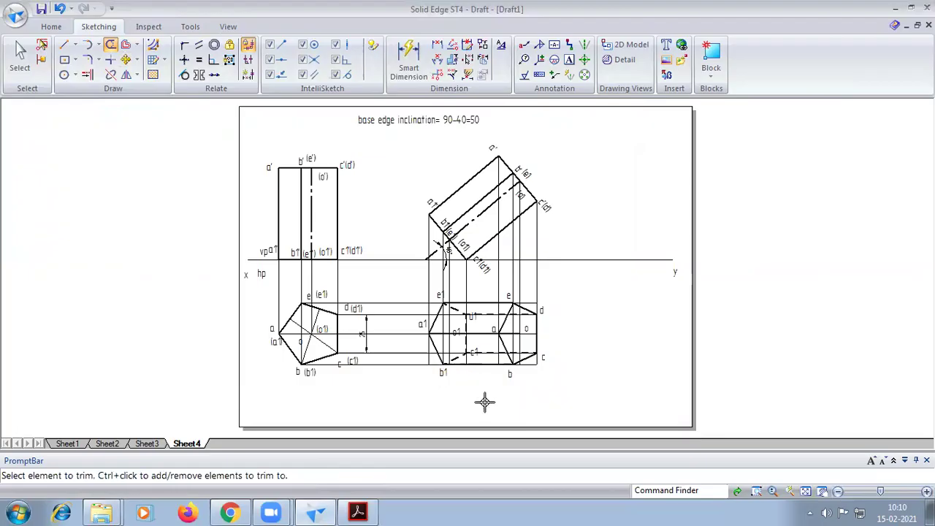
- Draw a thin continuous horizontal line just below the xy line near y, using 0.18 mm line width
click(63, 45)
click(311, 98)
click(322, 107)
click(333, 102)
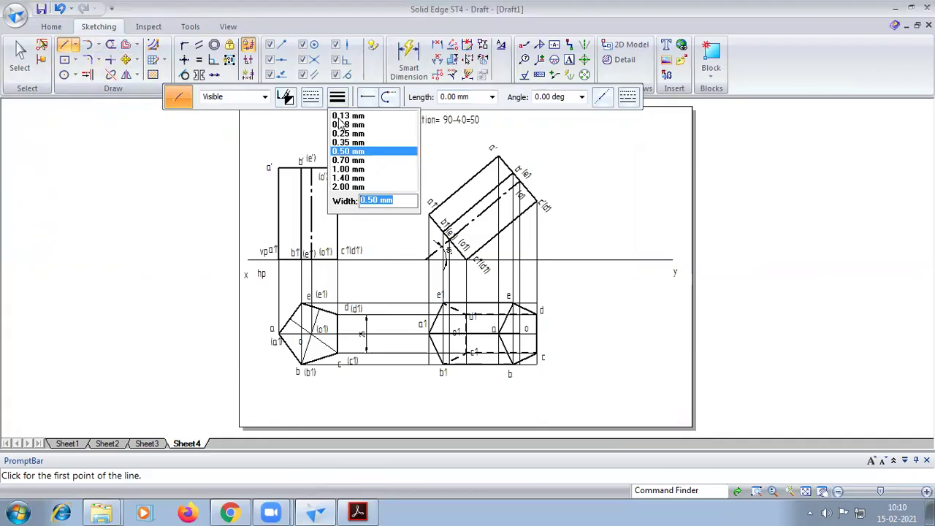
click(338, 124)
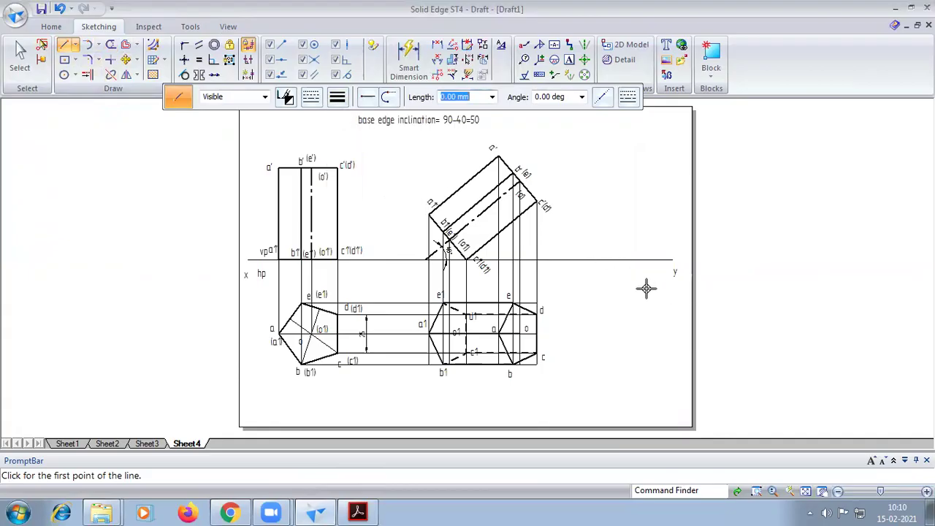
click(603, 284)
click(680, 285)
click(678, 286)
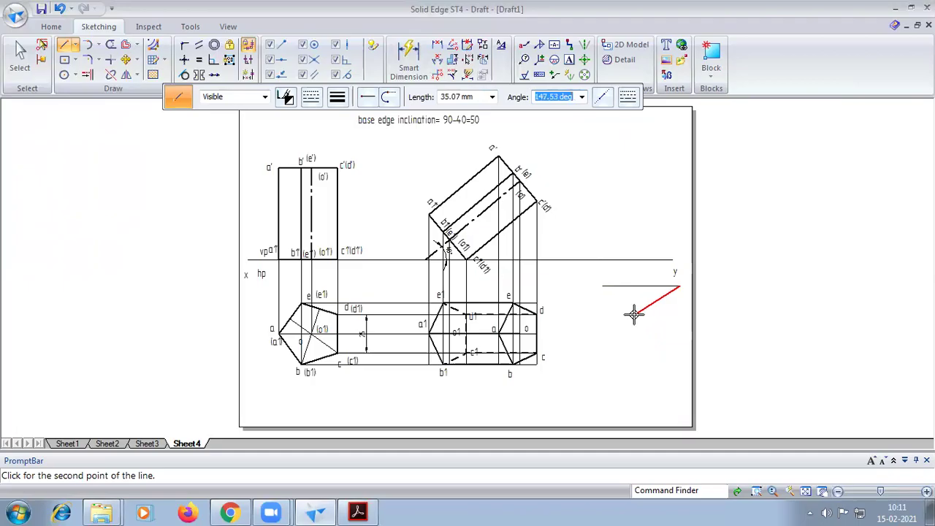
text(120)
key(Tab)
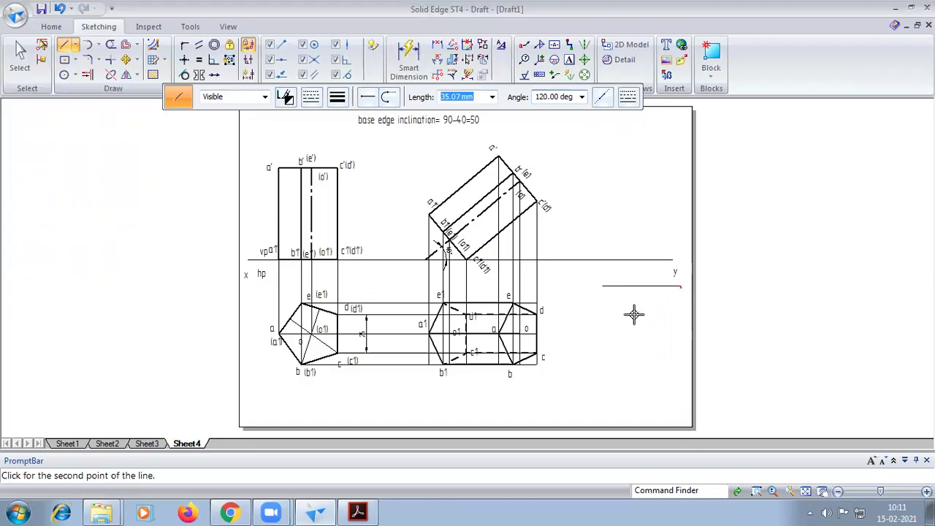
click(677, 301)
- Draw a long line from the right end of the short horizontal line, sloping down to the left at -150°
click(677, 286)
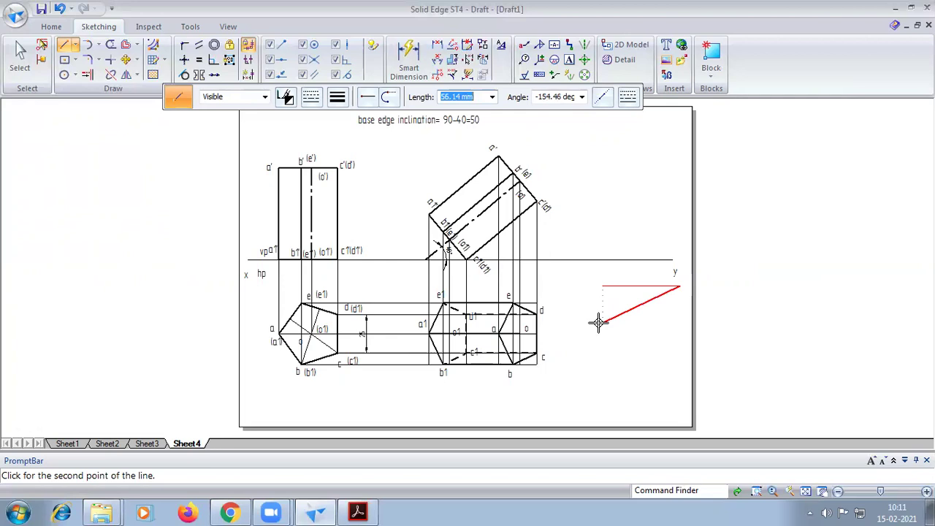
key(Tab)
text(-)
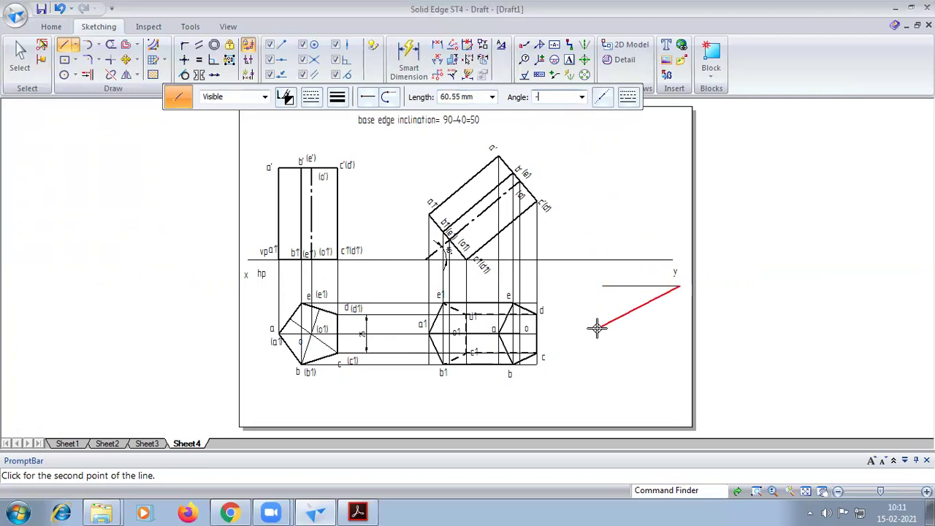
text(150)
key(Tab)
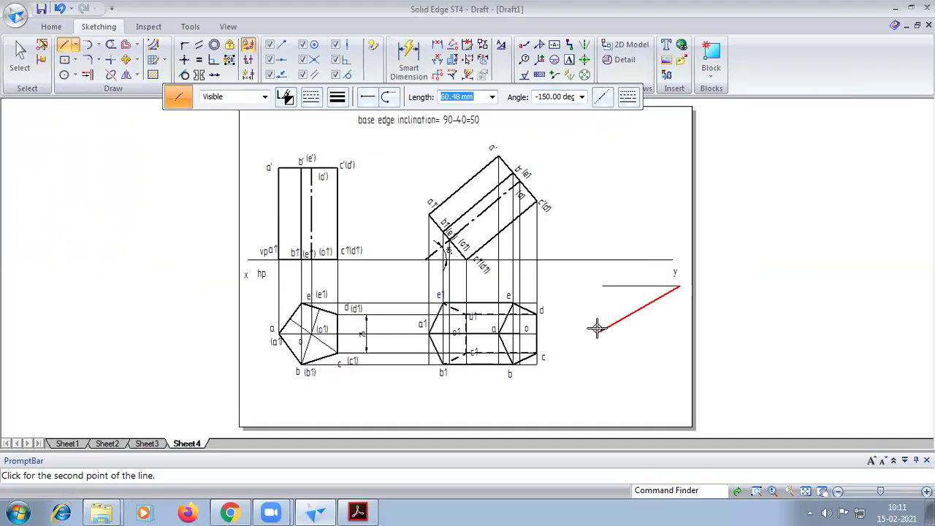
click(545, 394)
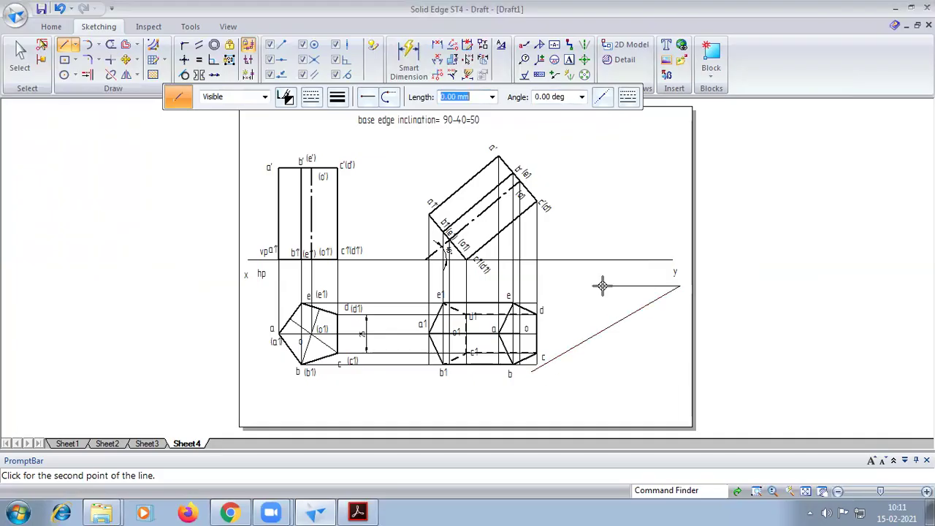
- Dimension the angle between the short horizontal line and the sloping line
click(437, 59)
click(651, 300)
click(645, 289)
click(636, 294)
scroll(628, 390, down, 1)
scroll(628, 390, up, 4)
scroll(628, 389, down, 3)
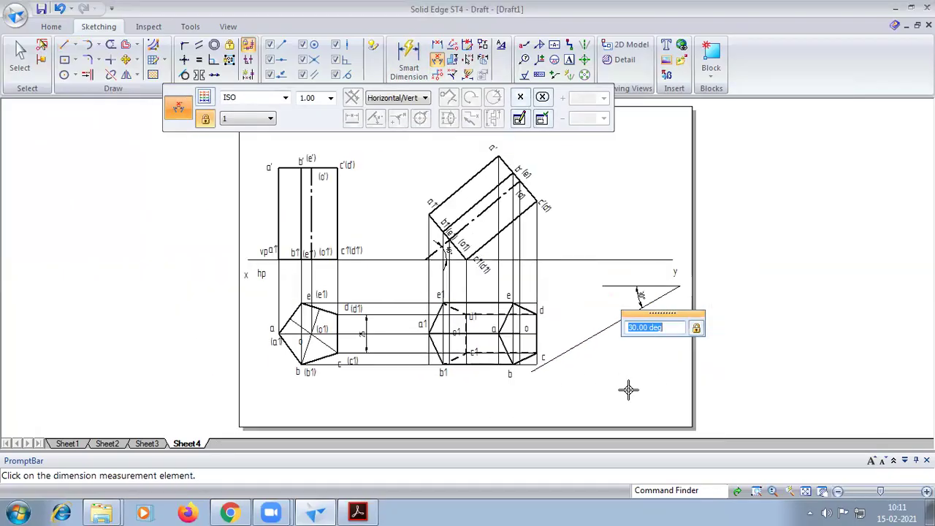
- Dimension the axis height of the upright prism's front view, placing the dimension left of the view
click(409, 53)
click(312, 214)
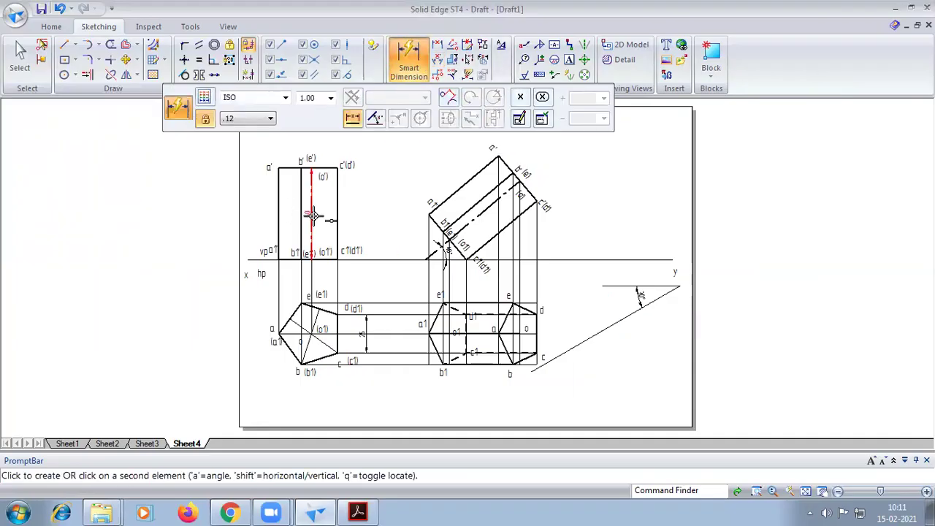
click(252, 214)
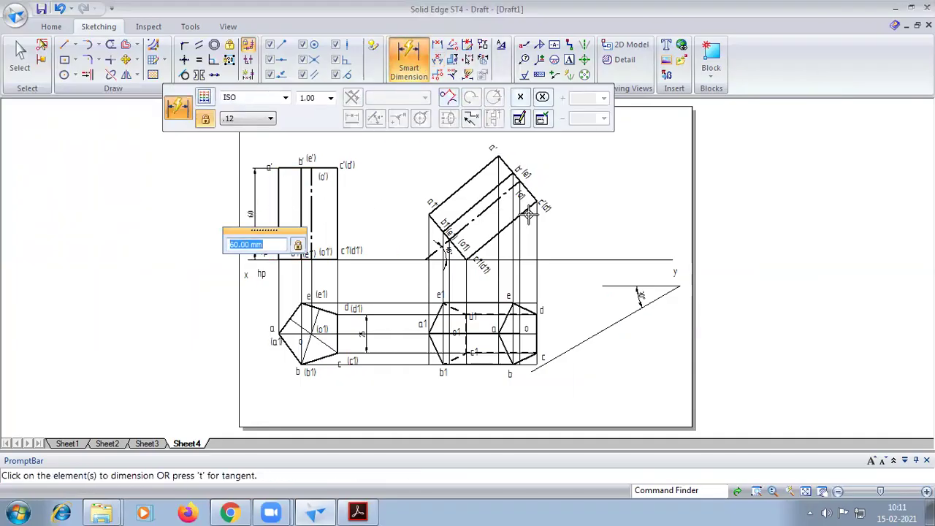
- Draw a short, thin continuous centre-point arc of 60 mm radius, centred near the sloping line's upper end and crossing that line
click(96, 44)
click(113, 62)
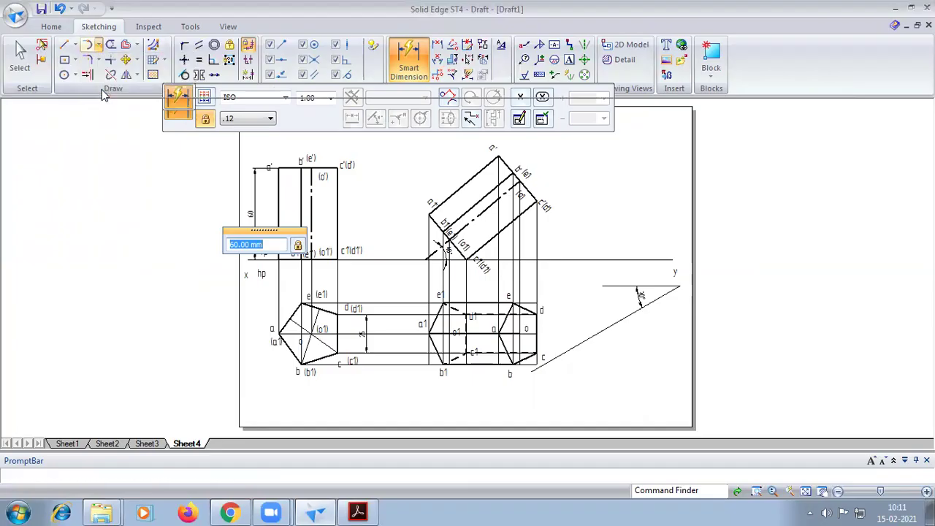
click(641, 306)
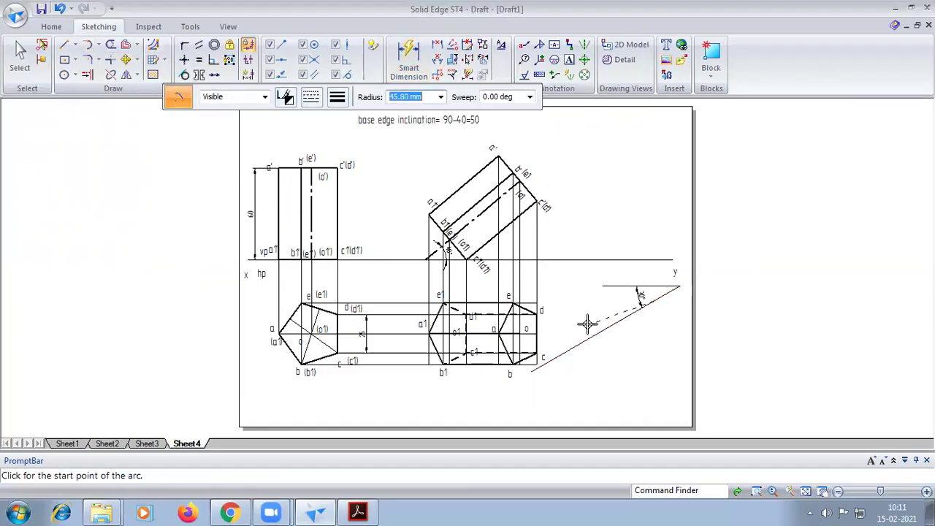
click(316, 102)
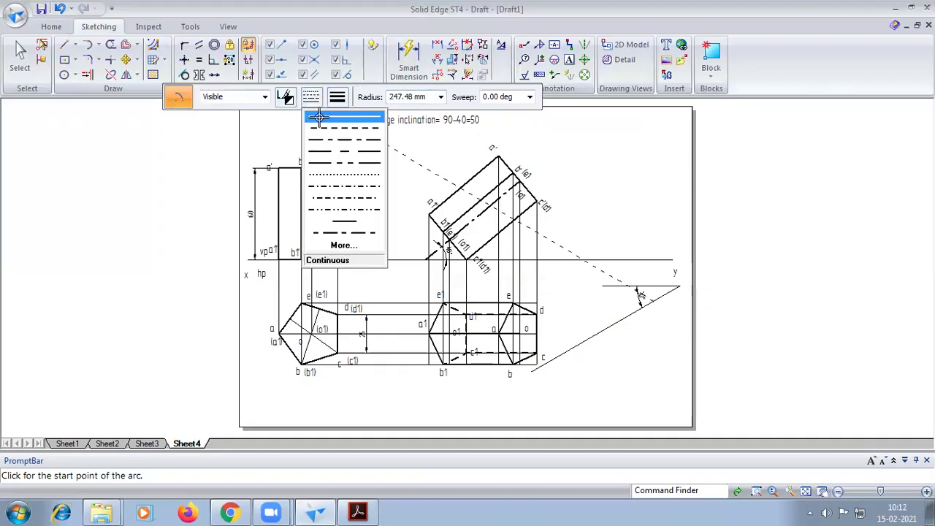
click(320, 116)
click(337, 97)
click(338, 117)
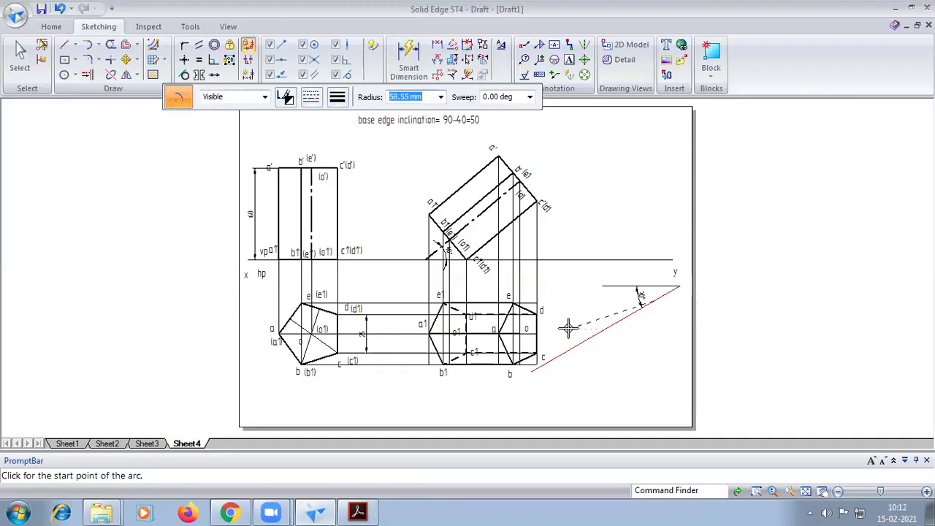
text(60)
key(Tab)
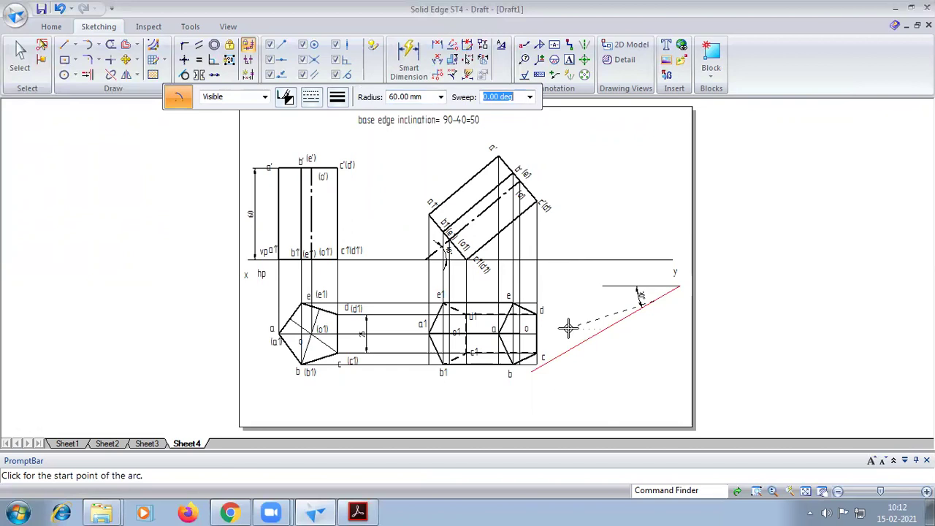
click(569, 352)
click(576, 349)
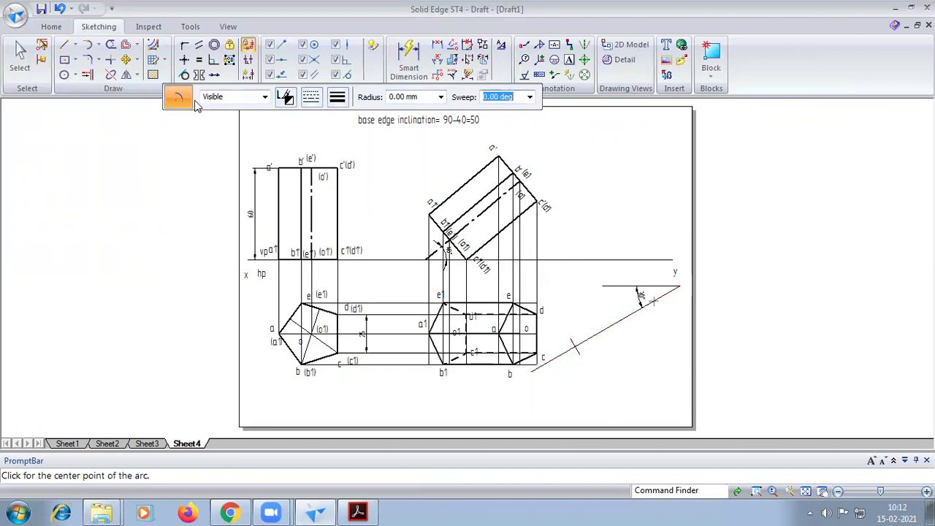
- Draw a dashed horizontal line to the right from the point where the 60 mm arc crosses the sloping line
click(64, 45)
click(312, 100)
click(337, 132)
scroll(608, 358, up, 2)
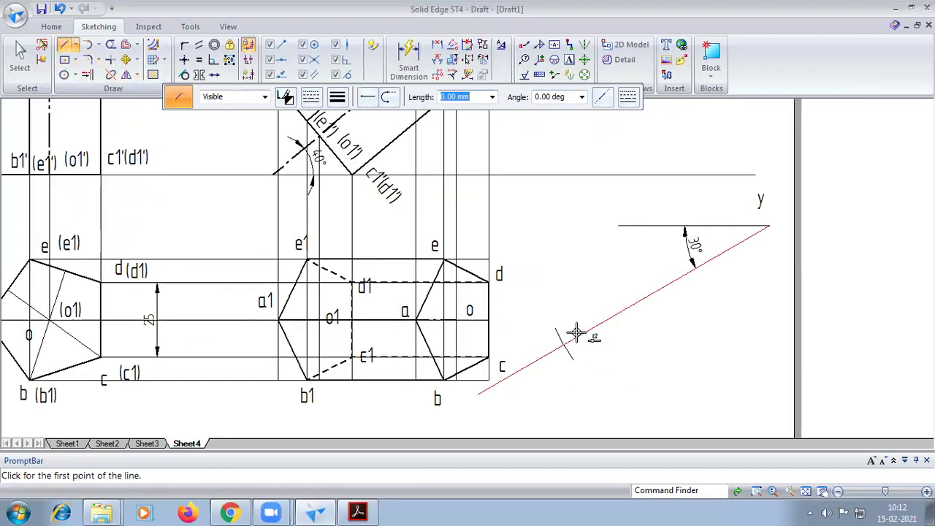
scroll(561, 346, up, 1)
scroll(561, 346, up, 1)
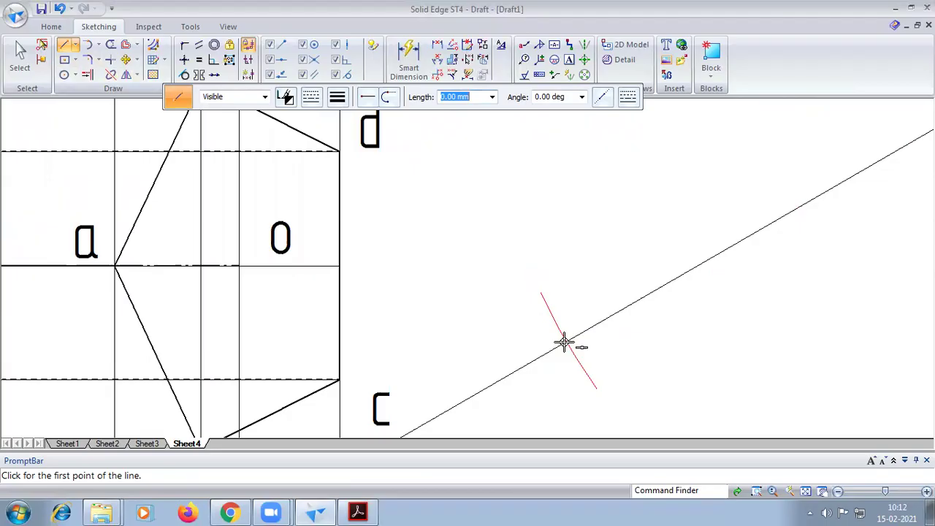
scroll(562, 342, up, 2)
click(541, 337)
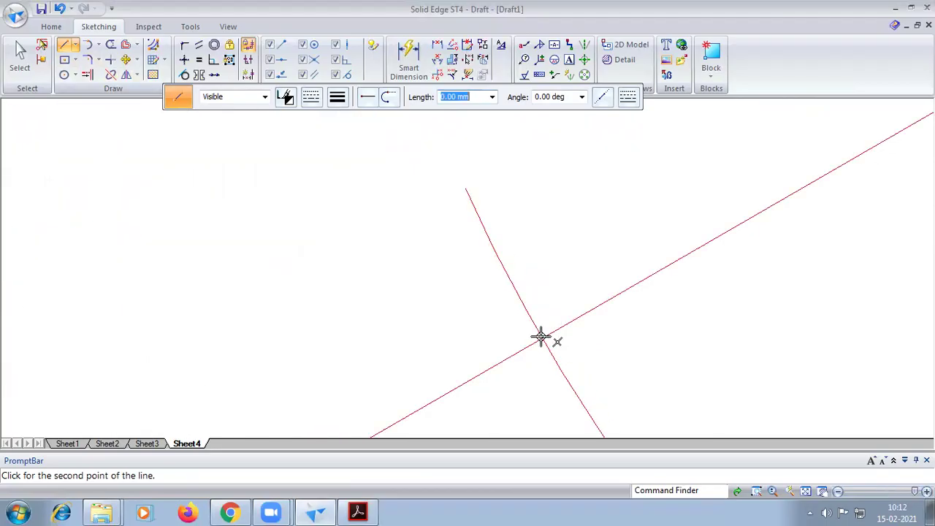
click(806, 491)
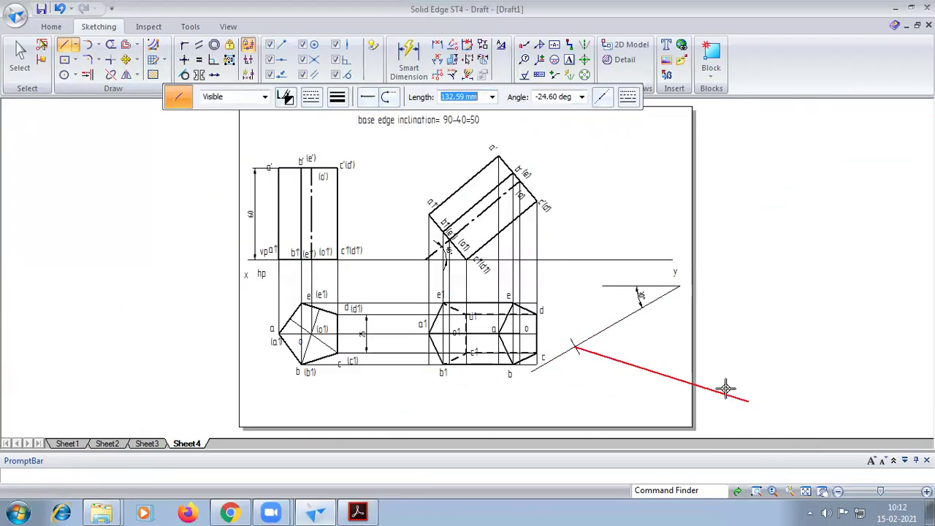
click(635, 347)
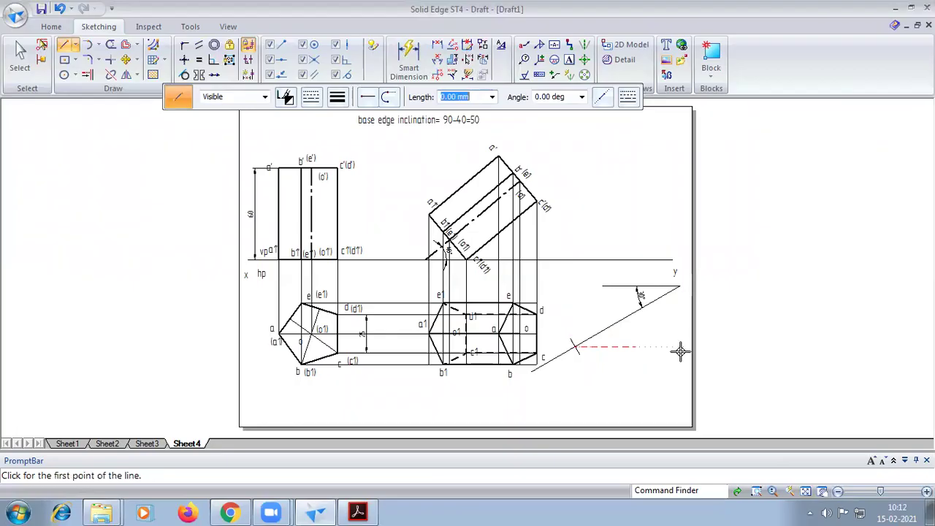
click(409, 64)
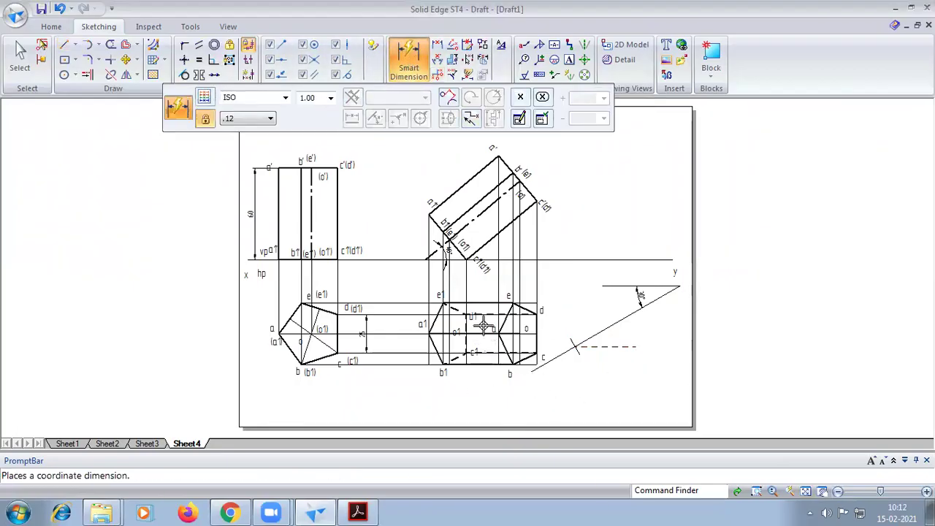
click(436, 59)
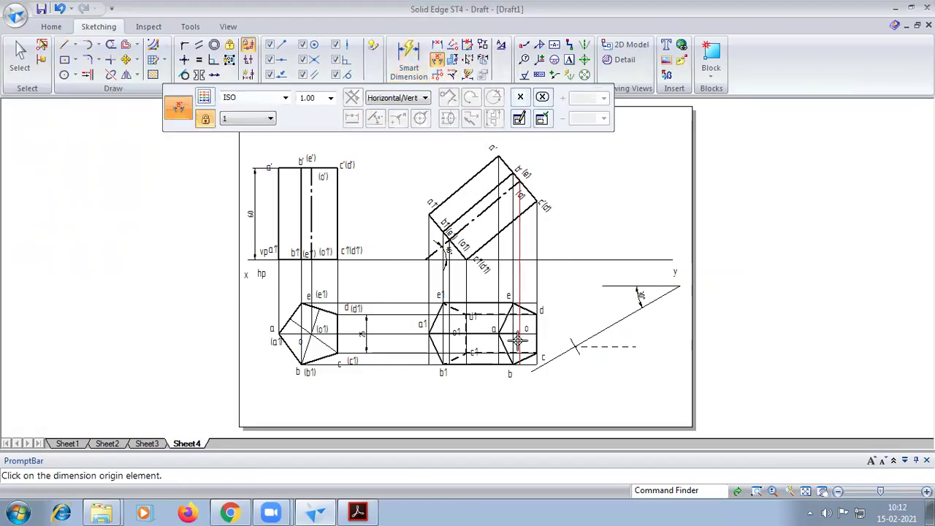
click(450, 342)
click(459, 357)
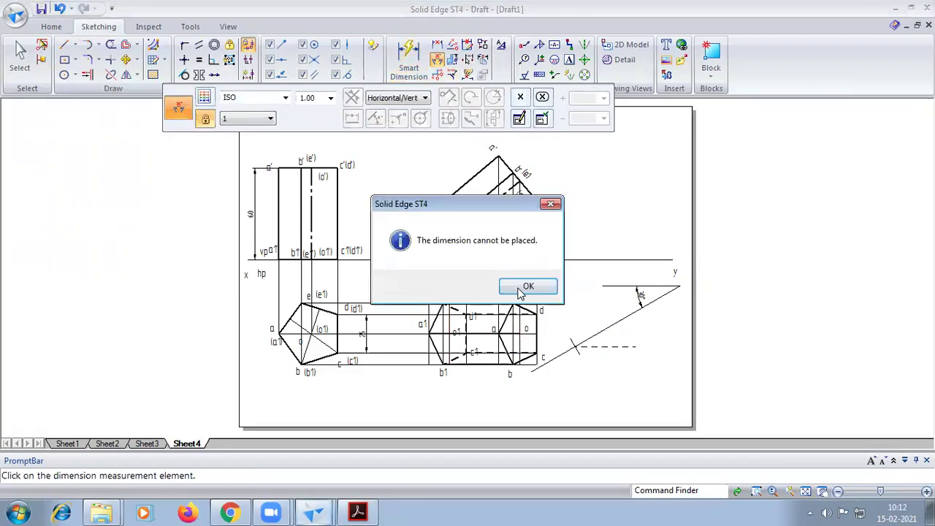
click(531, 285)
- Dimension the horizontal distance between the o1 and o projectors, placing it below the second top view
click(437, 45)
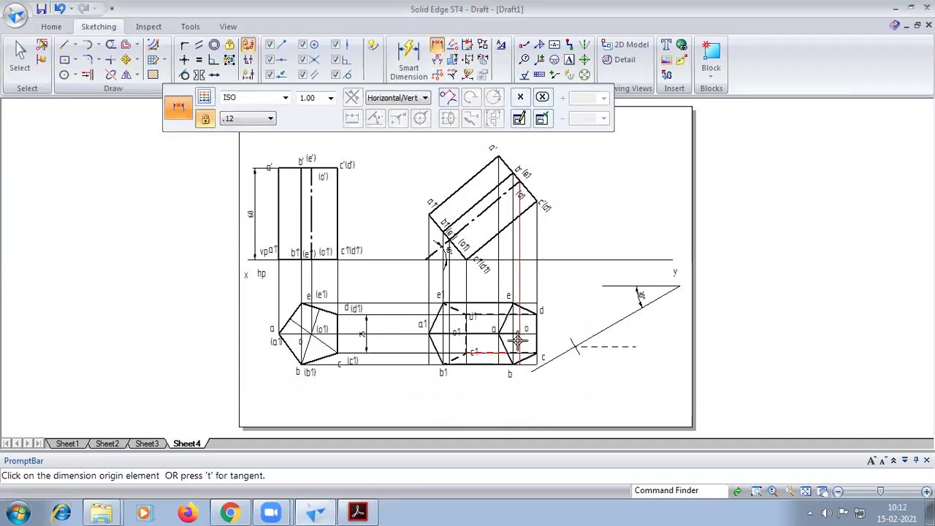
click(517, 338)
click(448, 345)
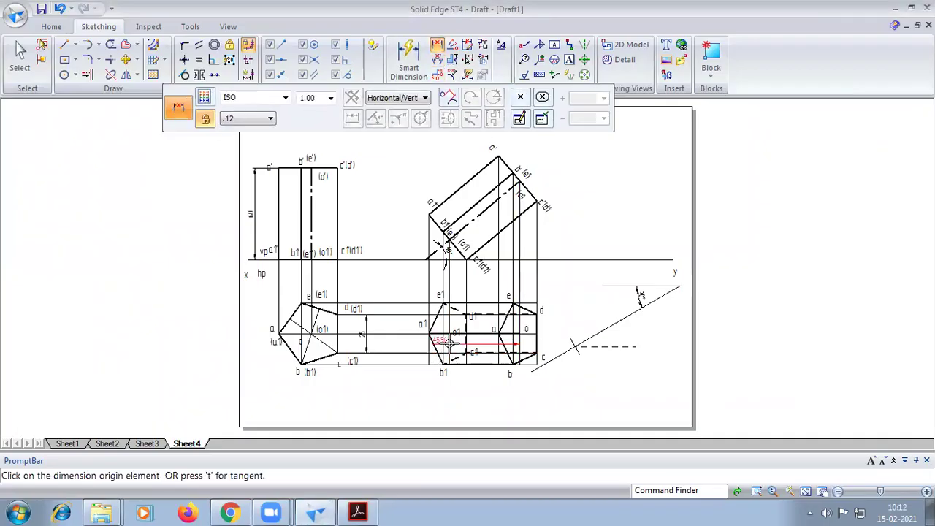
click(462, 403)
scroll(538, 383, up, 2)
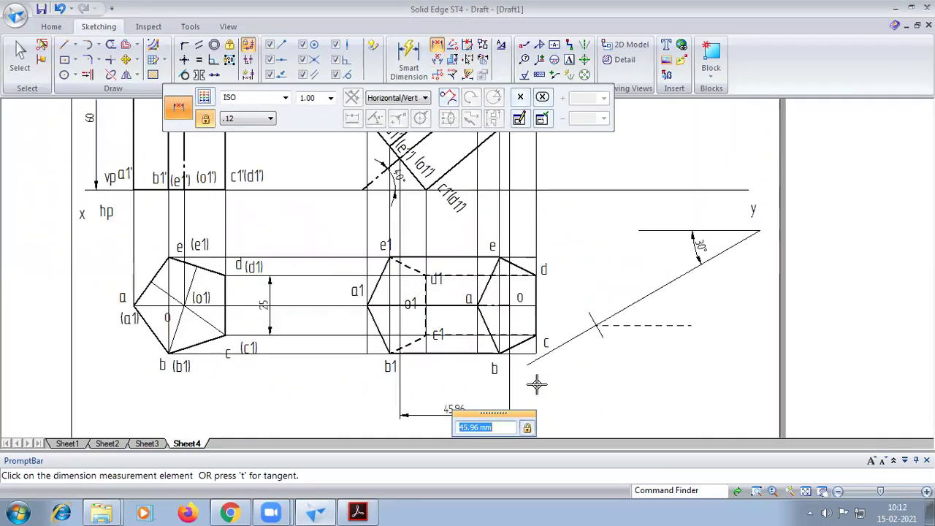
- Draw a short centre-point arc of 45.96 mm radius from the 60 mm arc's centre, crossing the dashed horizontal line
click(98, 45)
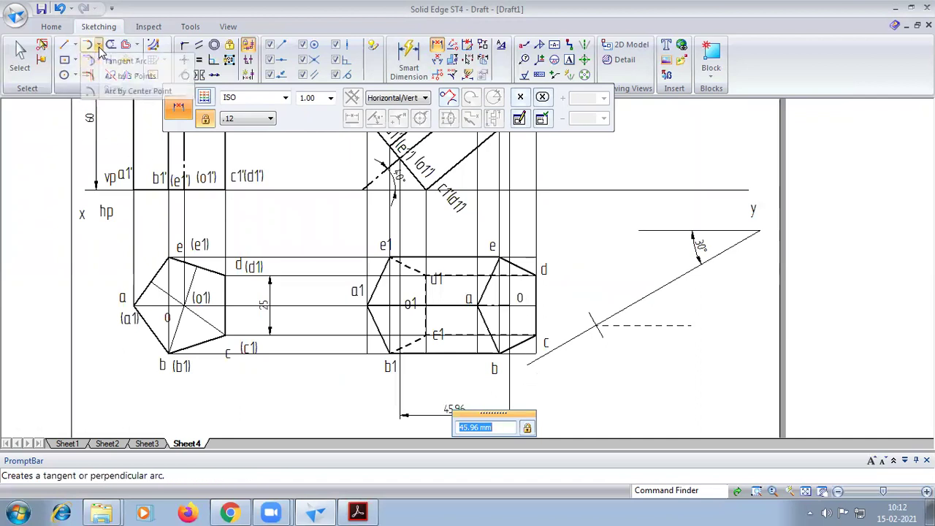
click(129, 90)
click(337, 96)
click(337, 97)
click(310, 96)
click(310, 97)
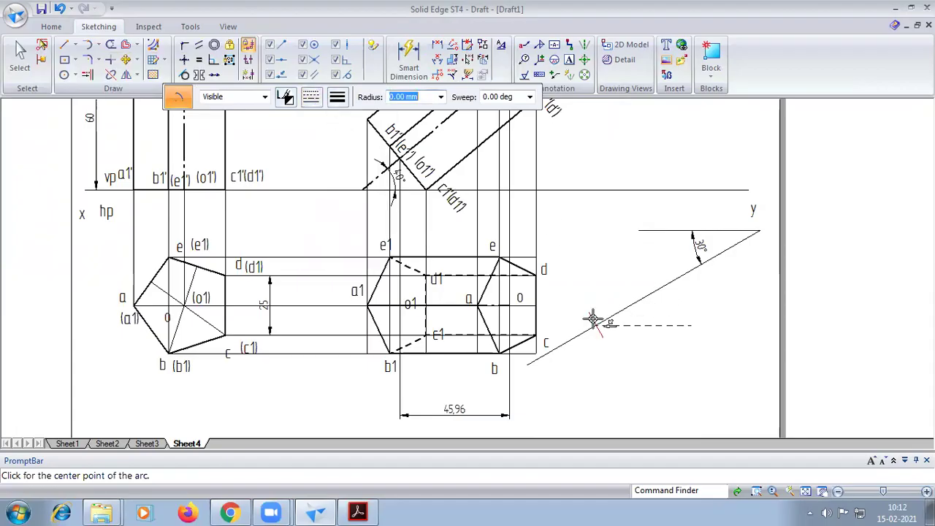
click(721, 255)
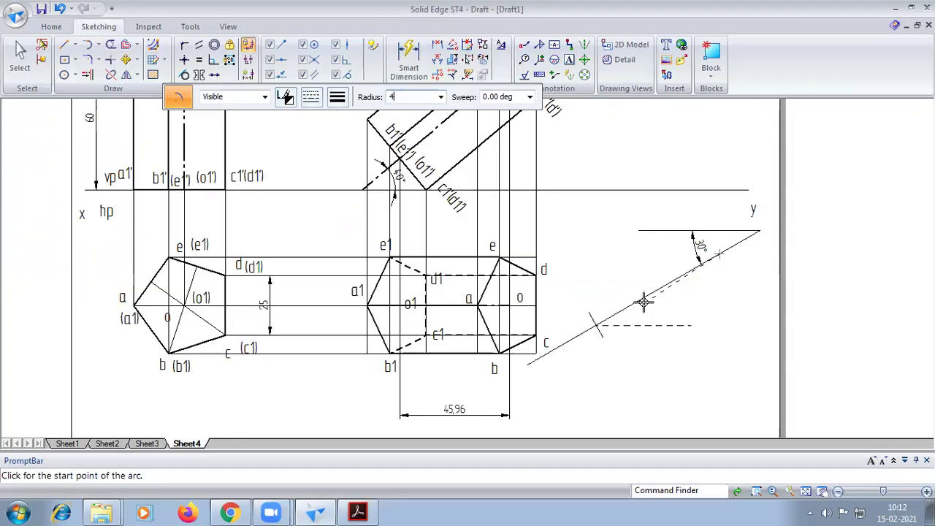
key(Tab)
click(642, 316)
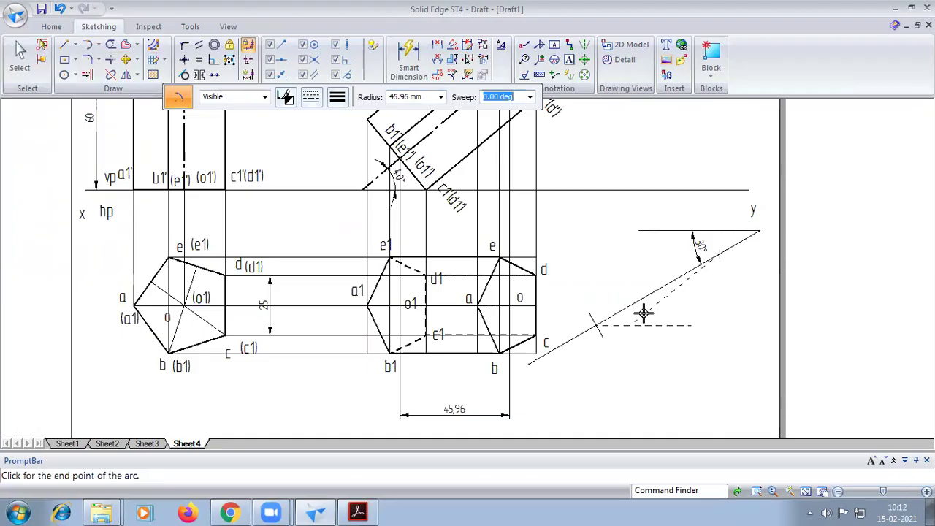
click(658, 333)
- Draw a chain line from where the 45.96 mm arc crosses the dashed horizontal line to the arcs' centre on the sloping line
scroll(658, 383, down, 1)
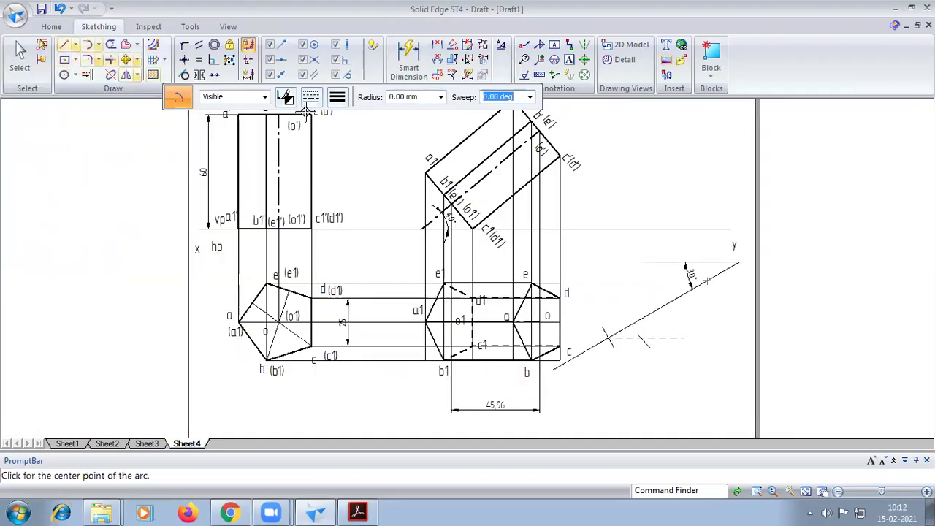
click(63, 46)
click(314, 96)
click(324, 135)
scroll(621, 341, up, 3)
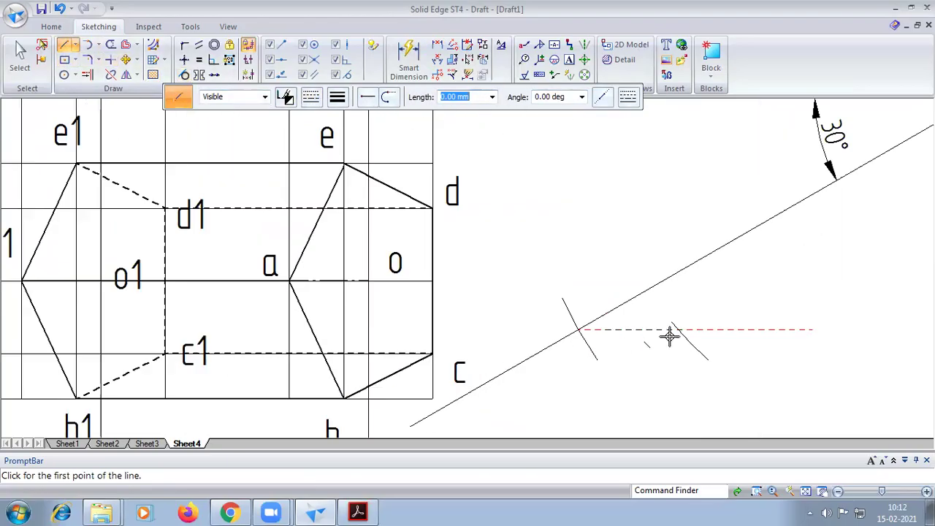
scroll(678, 329, up, 2)
scroll(678, 327, up, 2)
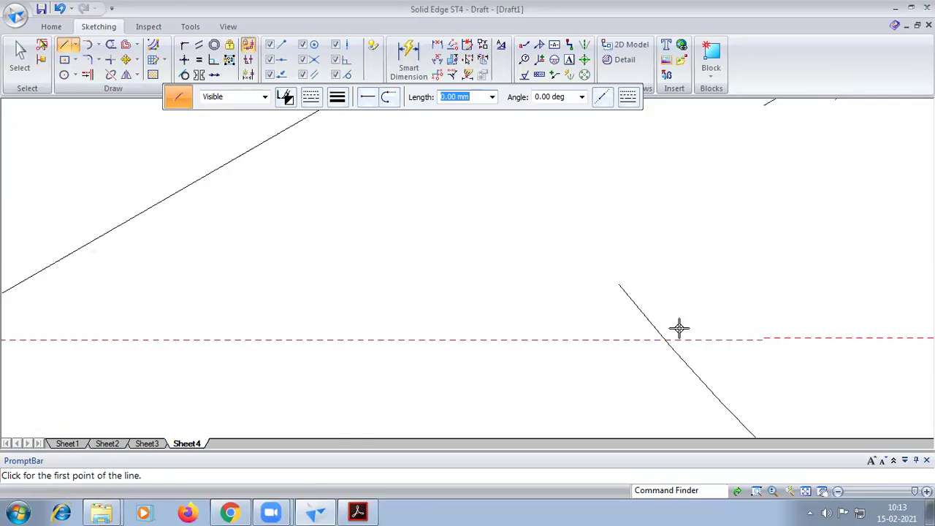
click(666, 340)
scroll(735, 328, down, 4)
scroll(624, 339, up, 2)
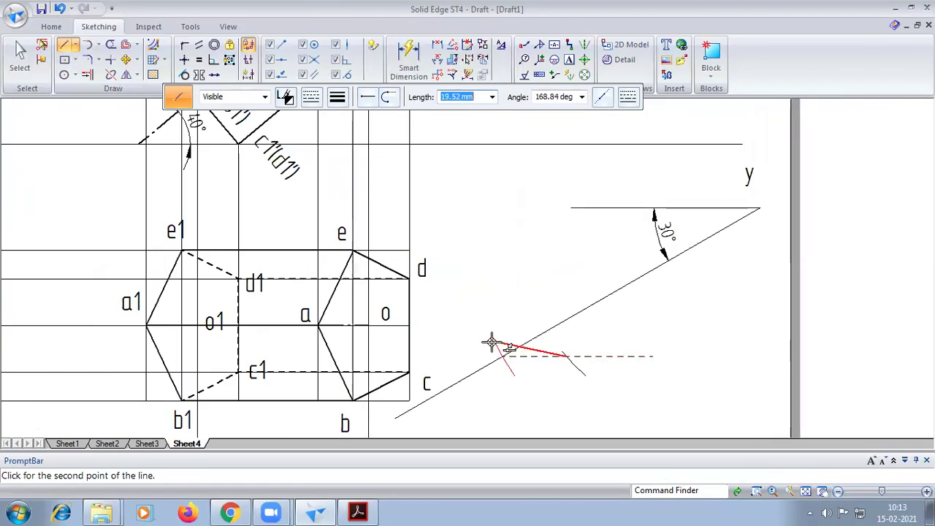
click(696, 246)
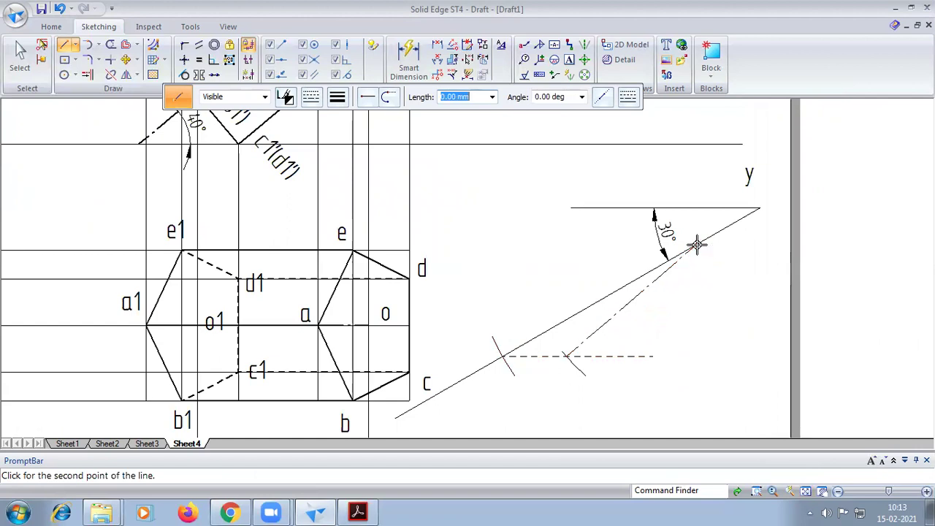
right_click(776, 300)
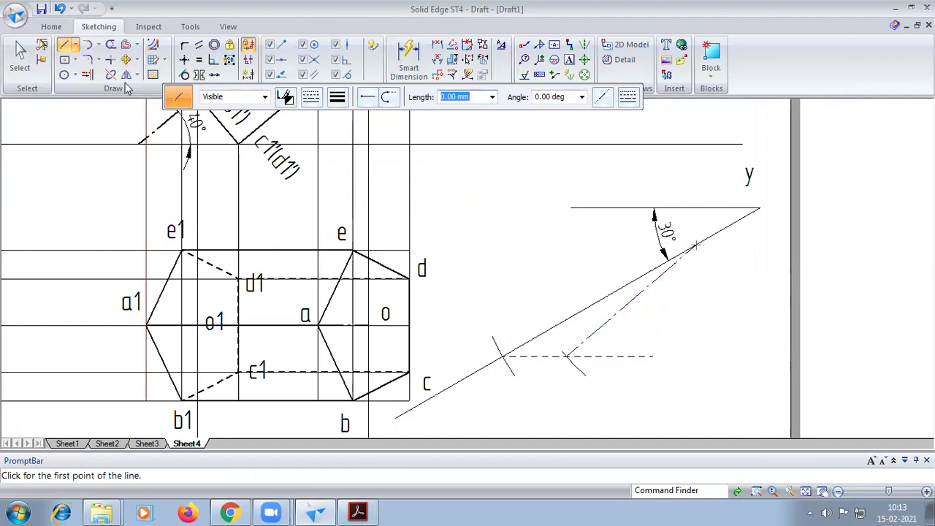
- Extend the chain line to the upper horizontal line and dimension the angle between them, checking it against the reference figure in Adobe Acrobat Reader
click(87, 75)
click(640, 293)
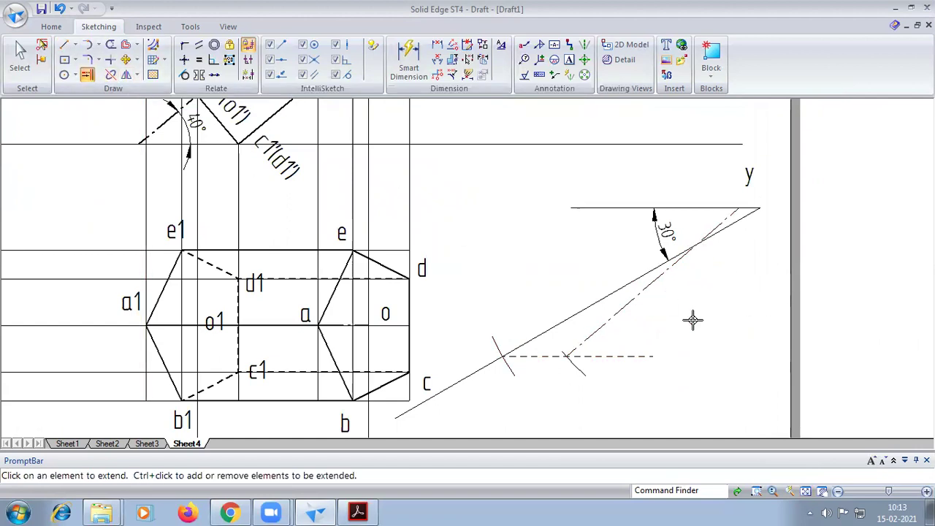
click(437, 59)
click(698, 237)
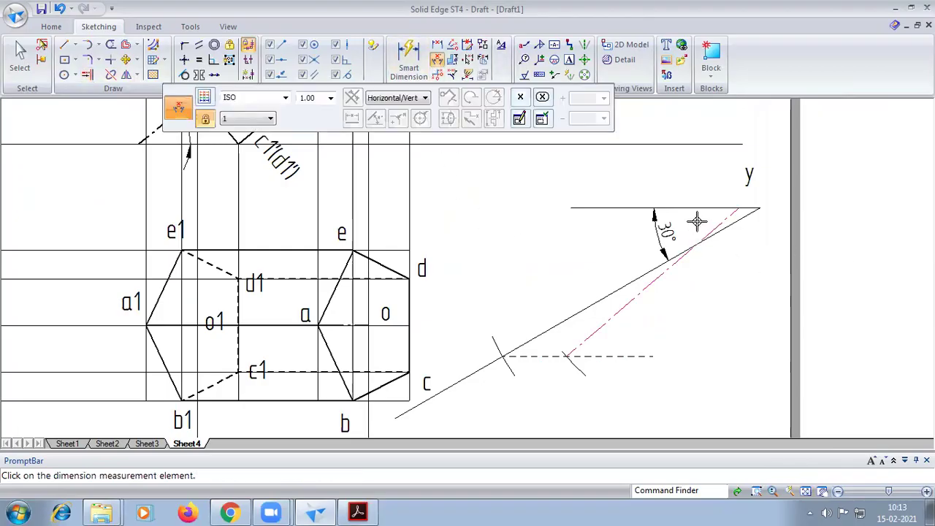
click(637, 227)
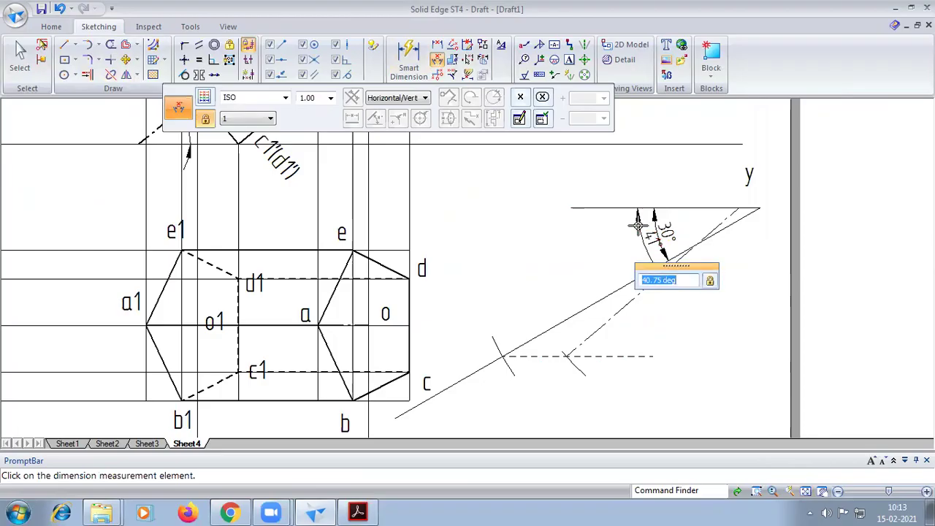
click(357, 511)
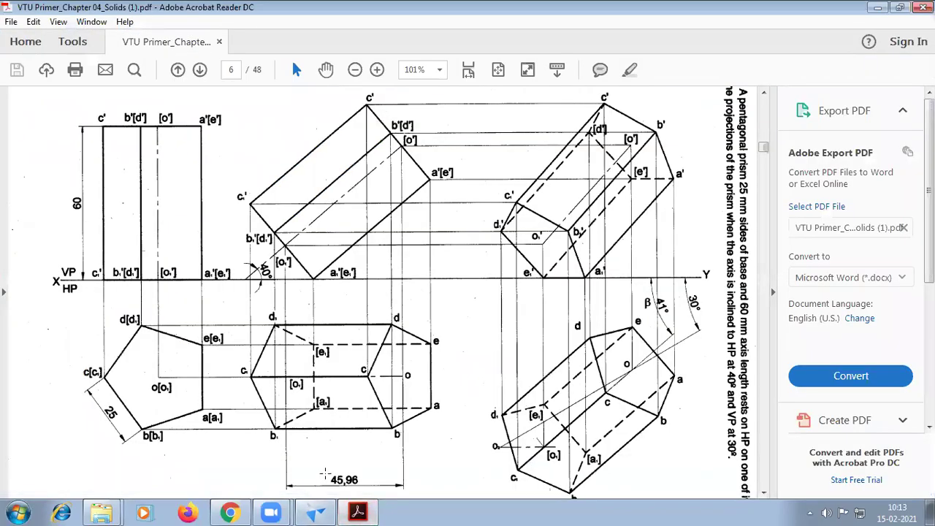
click(316, 511)
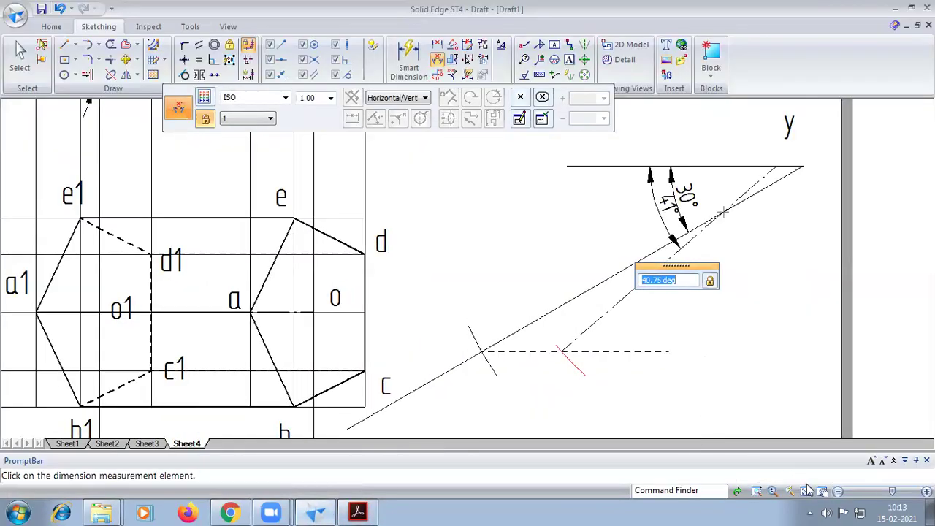
- Copy the second top view with its labels, placing the axis end o on the arcs' centre on the sloping line
click(807, 490)
scroll(687, 358, up, 3)
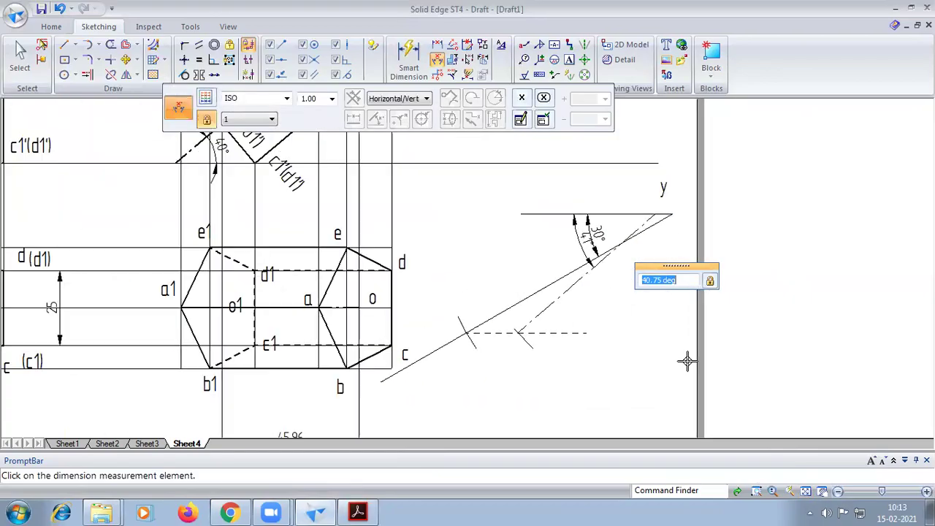
click(19, 57)
drag(140, 199, 427, 414)
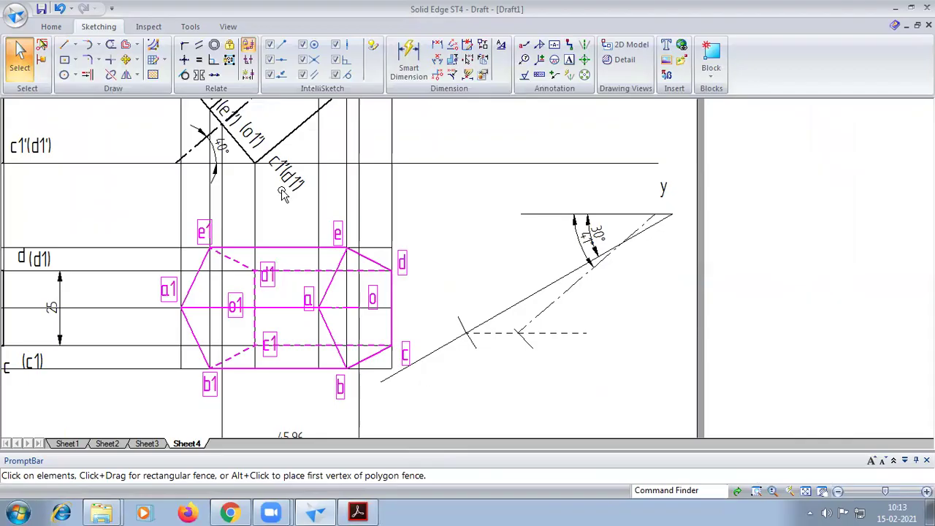
click(126, 60)
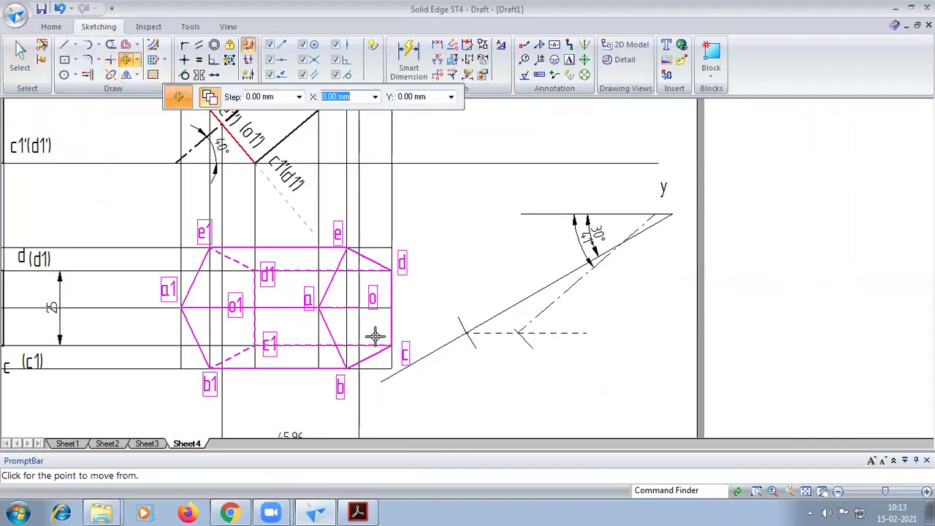
click(354, 308)
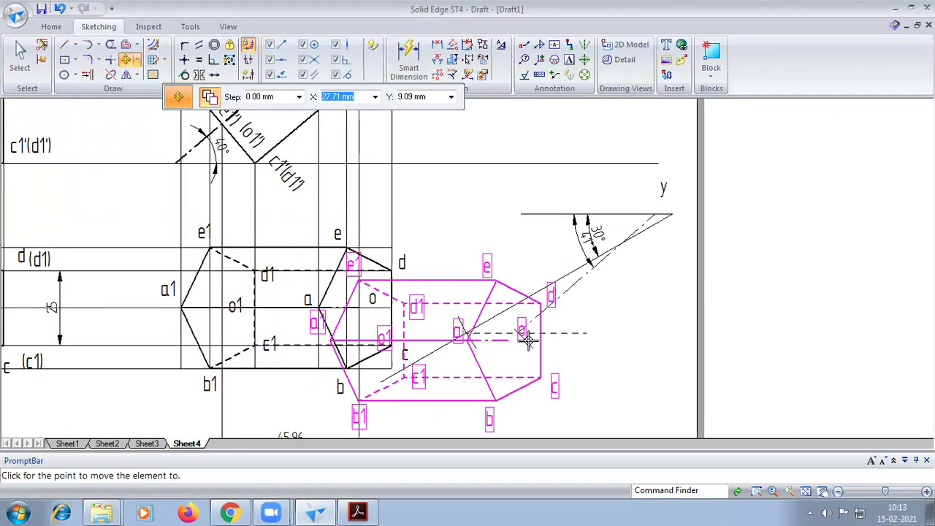
click(620, 240)
key(Escape)
- Rotate the copied top view by about 40.75° around its axis end o, aligning its axis with the chain line
click(132, 59)
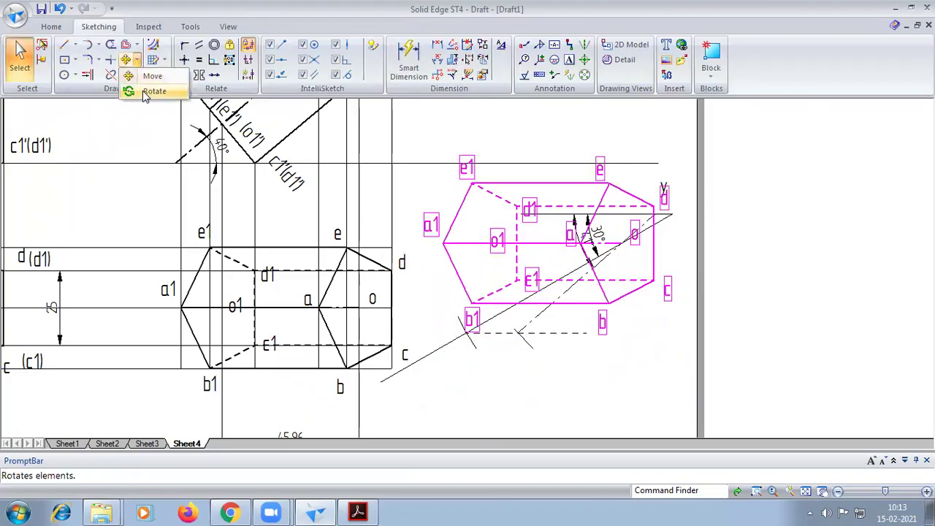
click(149, 92)
click(620, 243)
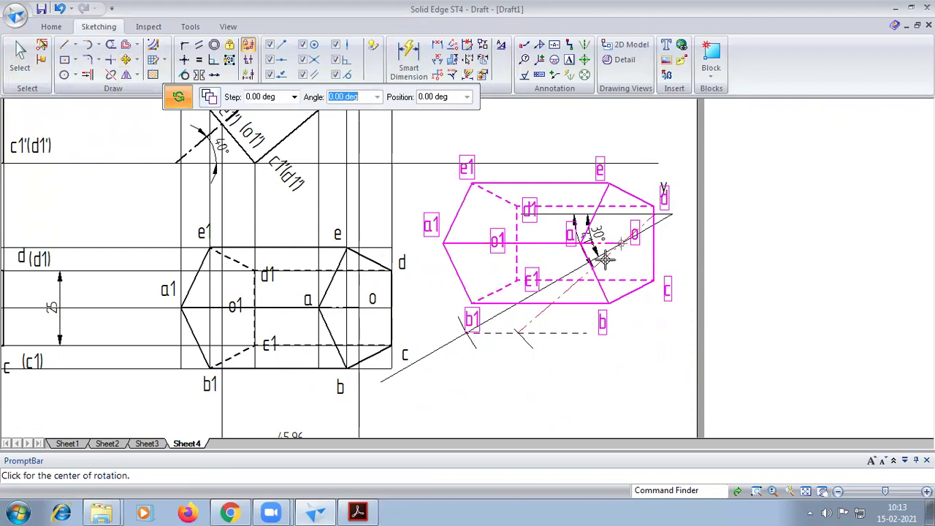
click(492, 242)
scroll(537, 321, up, 6)
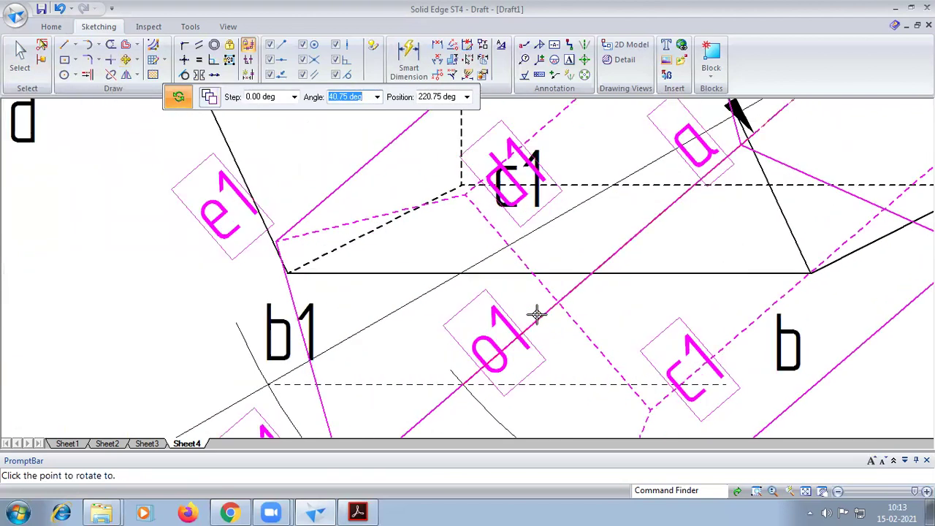
click(538, 323)
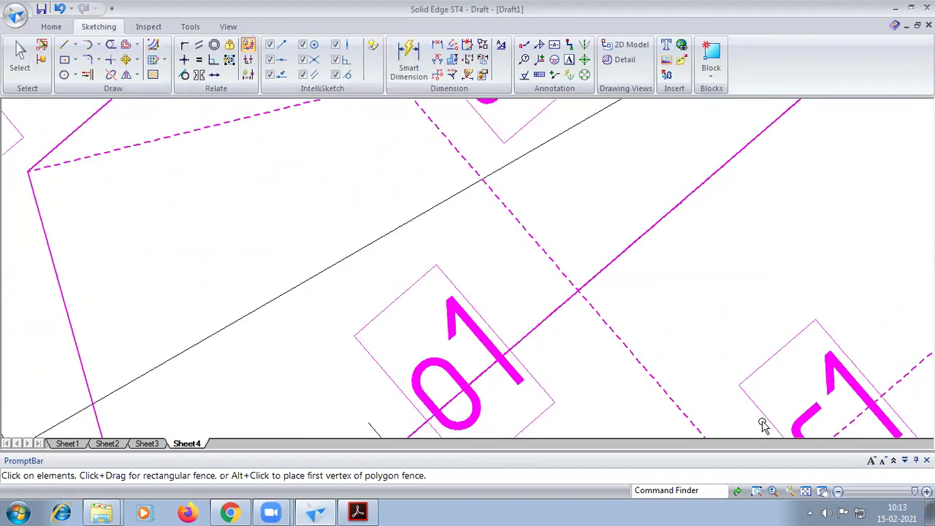
click(806, 490)
key(Escape)
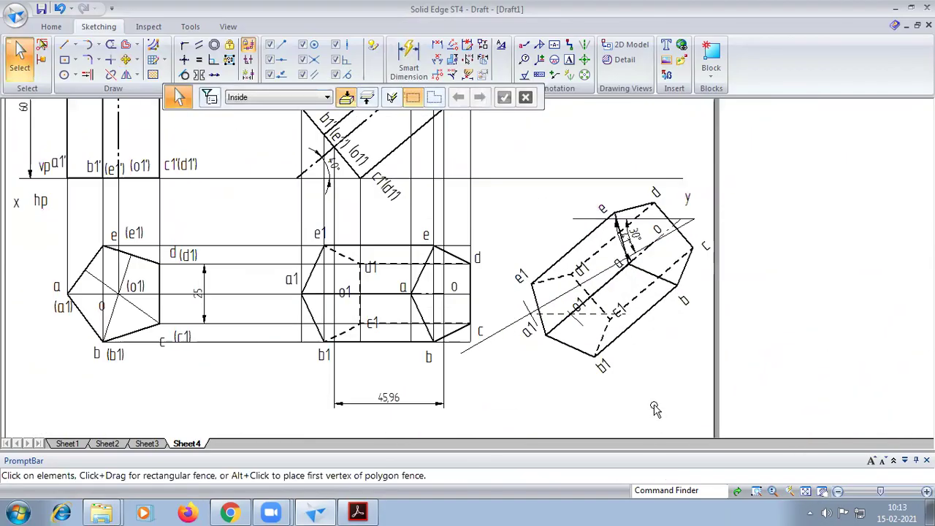
- Draw a vertical projector from corner d of the rotated top view up to the level of c'(d') and make it continuous
click(63, 45)
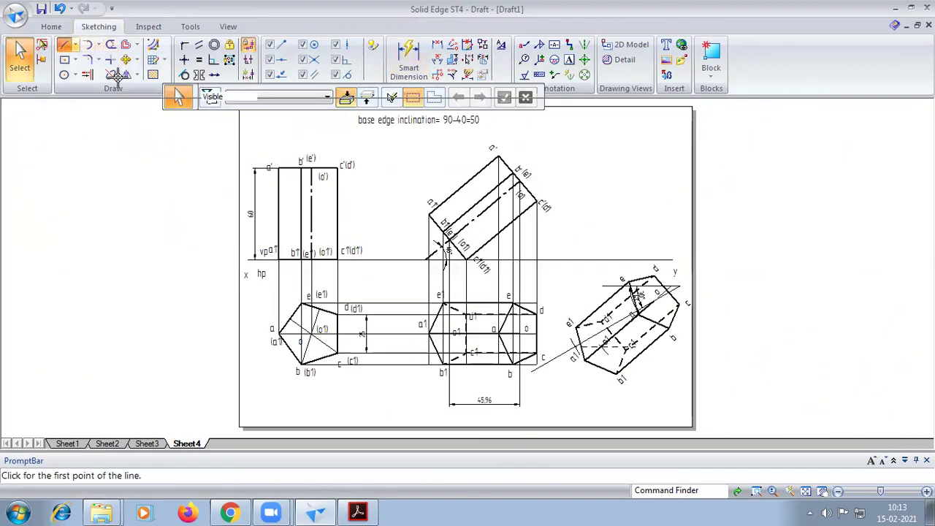
click(335, 99)
click(344, 116)
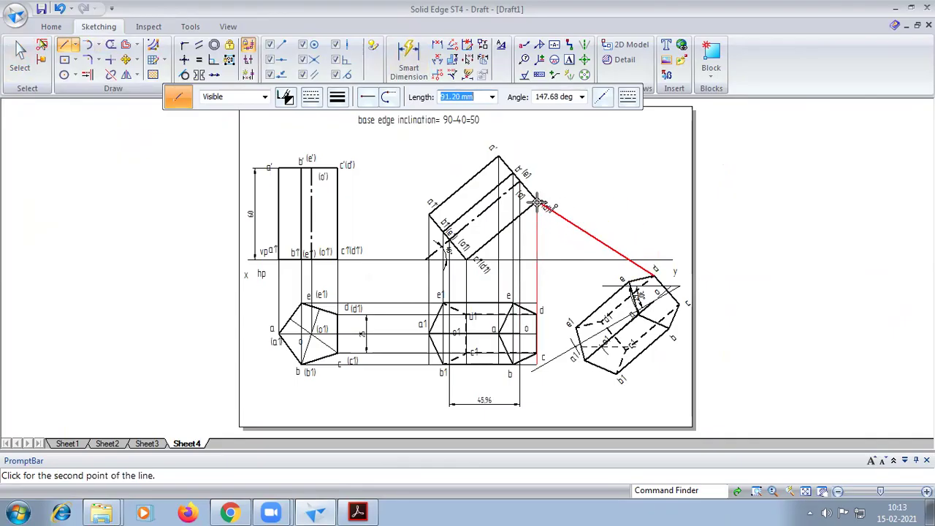
click(653, 203)
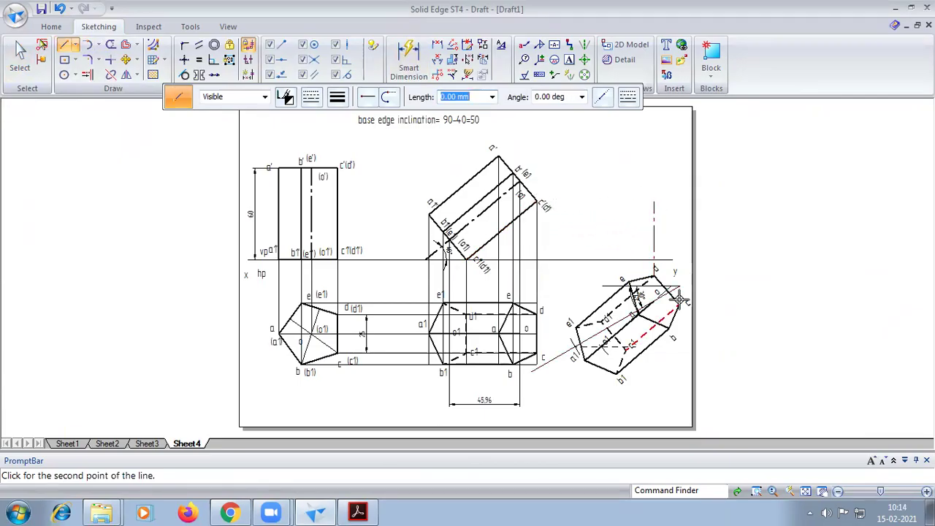
click(21, 58)
click(653, 237)
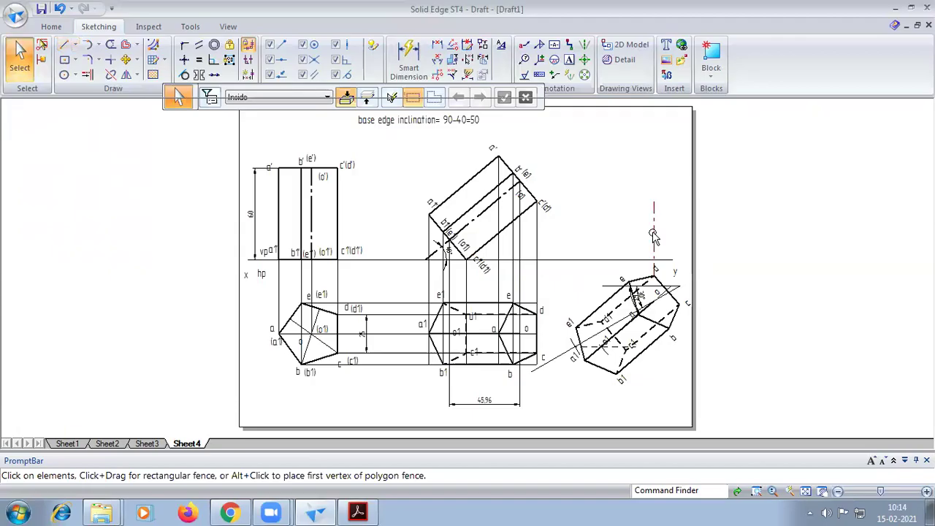
click(311, 97)
click(311, 98)
- Draw continuous vertical projectors from corner c up to the level of c'(d') and from corner e up to the level of b'(e')
click(63, 45)
click(310, 97)
click(332, 115)
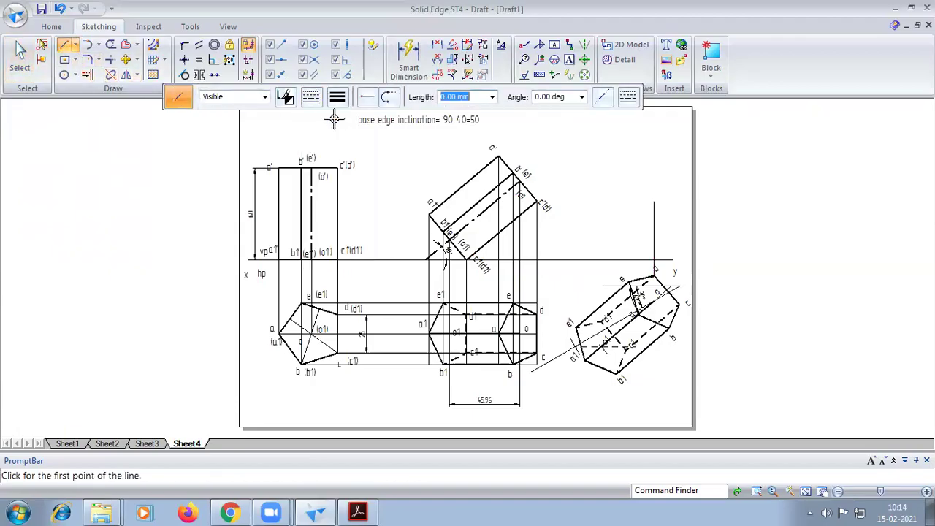
click(680, 304)
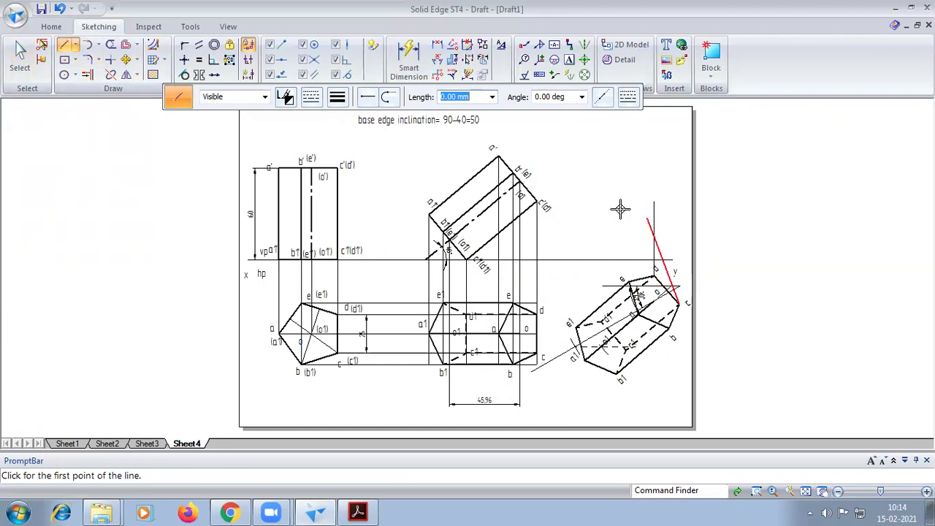
click(679, 197)
right_click(636, 286)
click(630, 283)
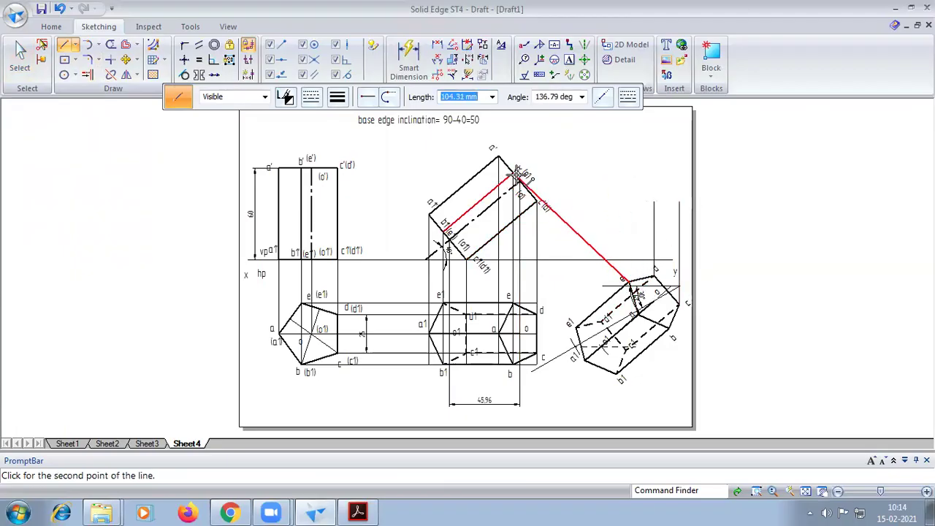
click(626, 173)
- Draw vertical projectors from a, b and o of the rotated top view up to the levels of a', b'(e') and (o')
click(641, 314)
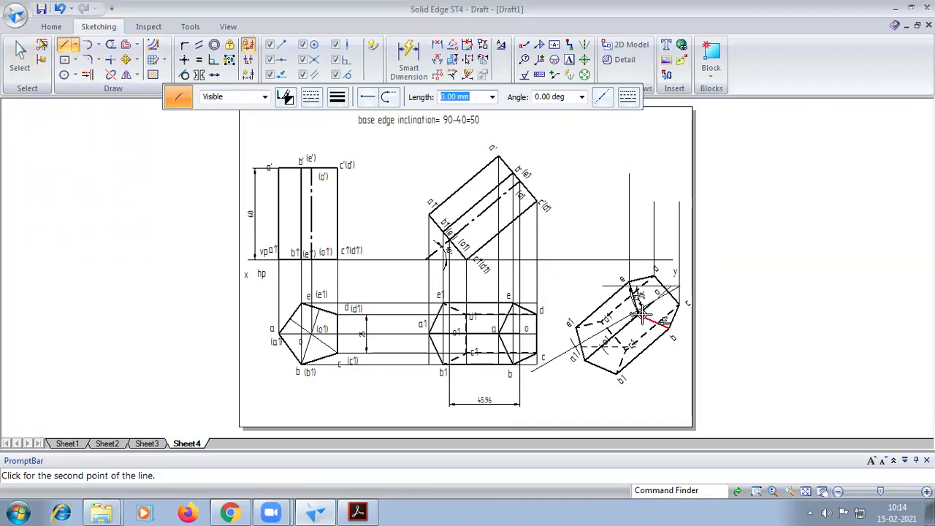
click(636, 156)
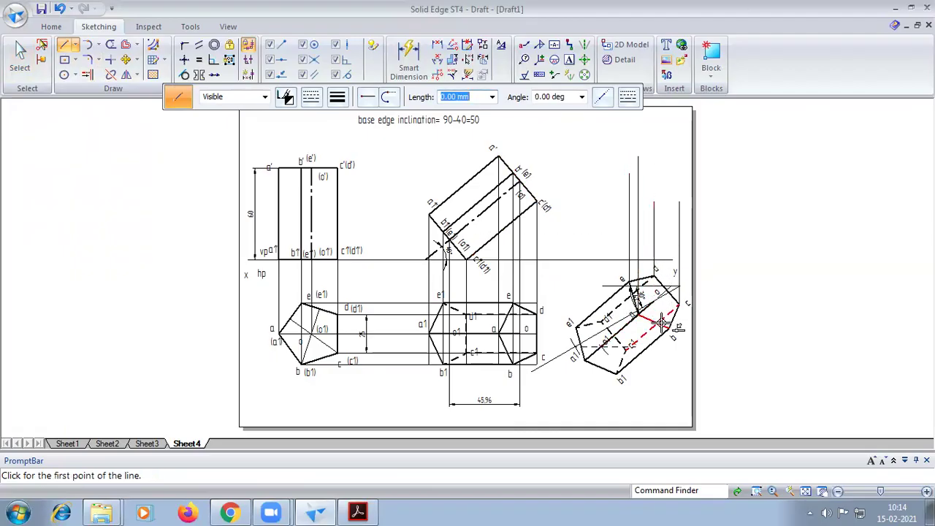
click(669, 327)
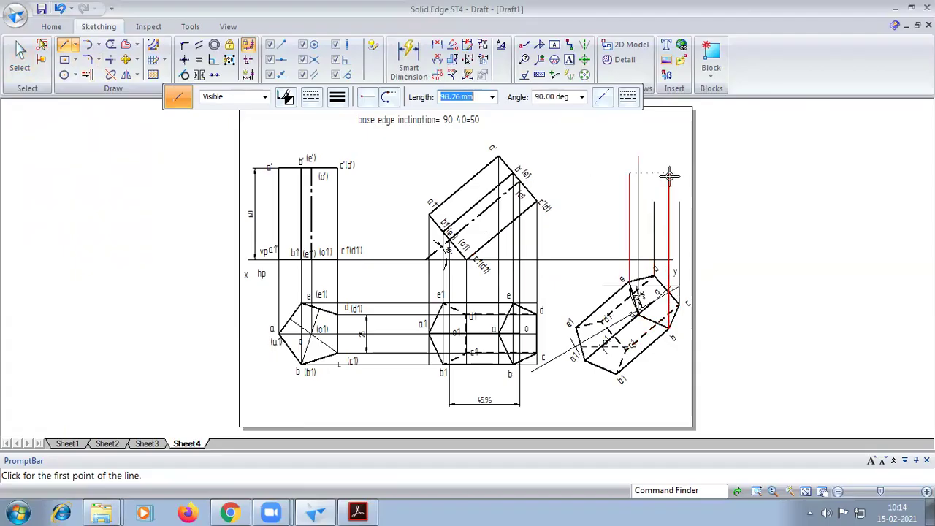
click(669, 173)
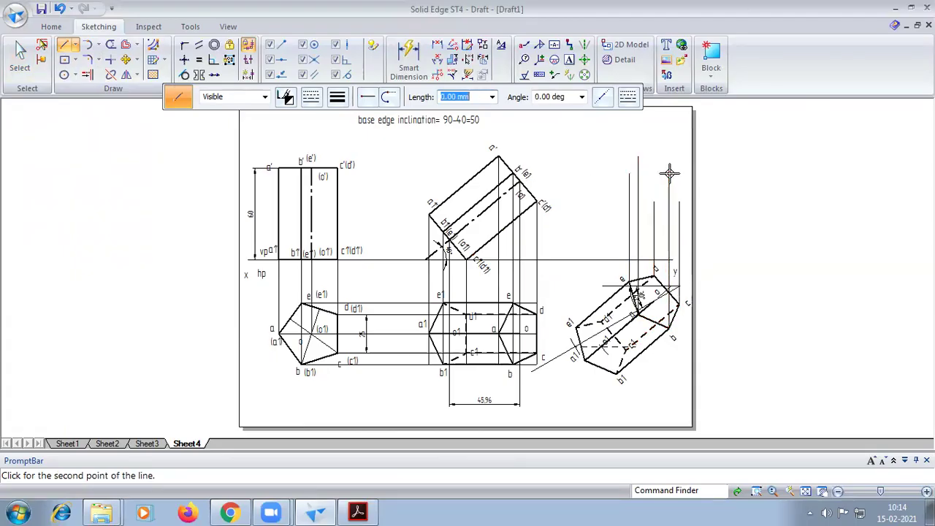
click(656, 300)
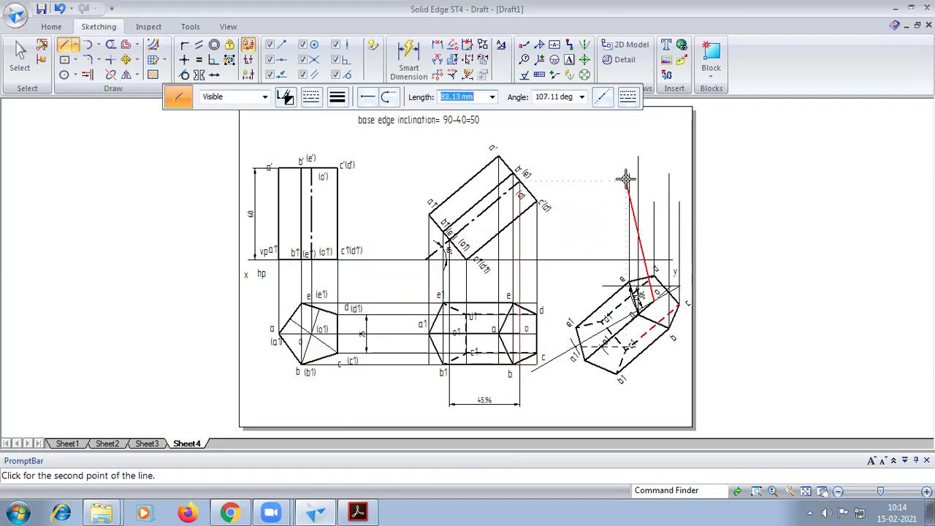
click(656, 182)
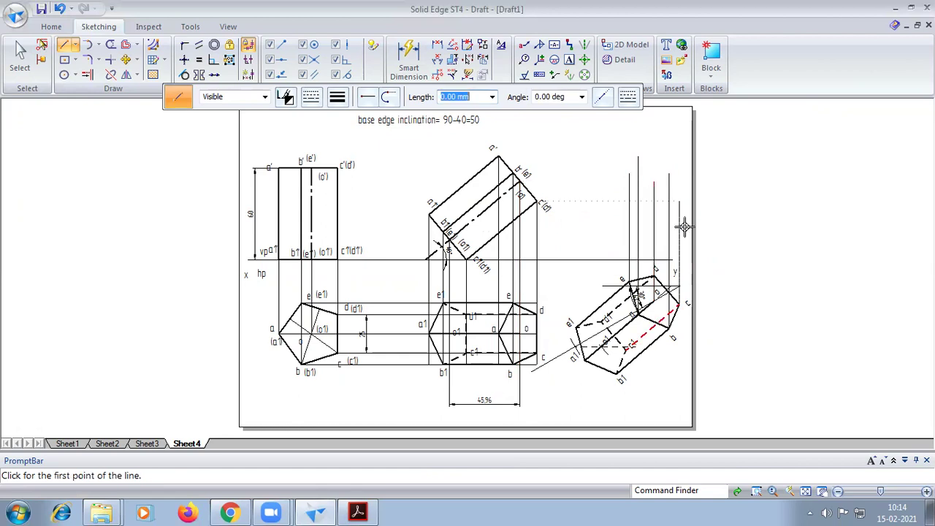
- Label the upper ends of the rotated top view's projectors a', b', c', d', o' and e'
click(569, 59)
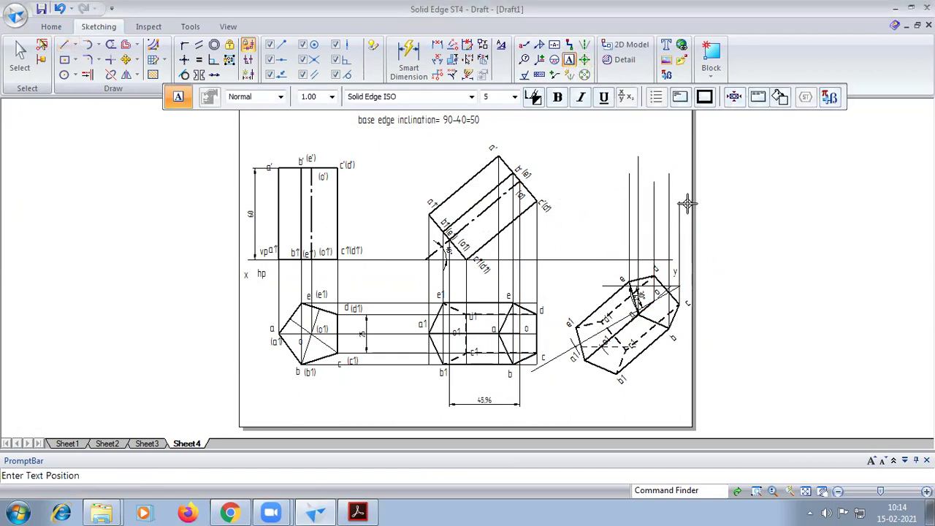
click(642, 147)
text(a)
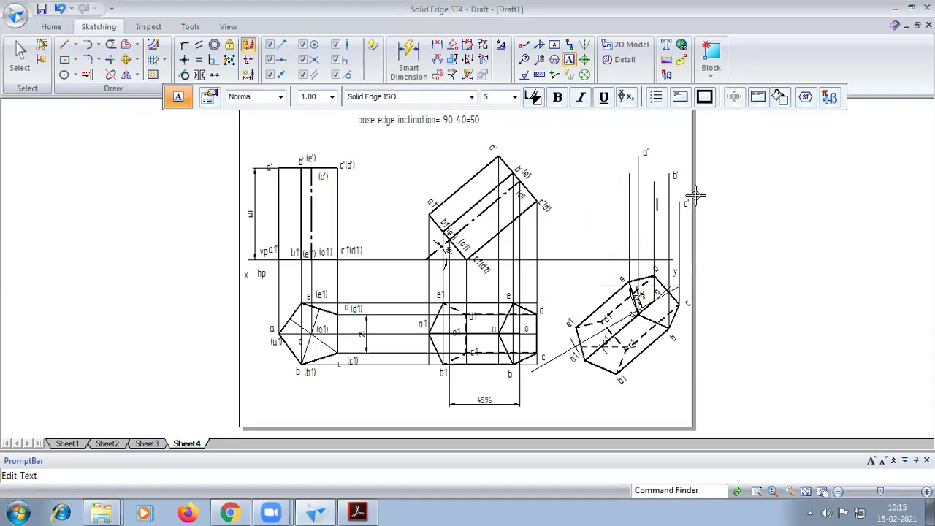
text(d')
click(659, 178)
click(662, 176)
- Draw continuous vertical projectors from corners d1 and c1 of the rotated top view up to the xy line
click(63, 45)
click(311, 97)
click(317, 114)
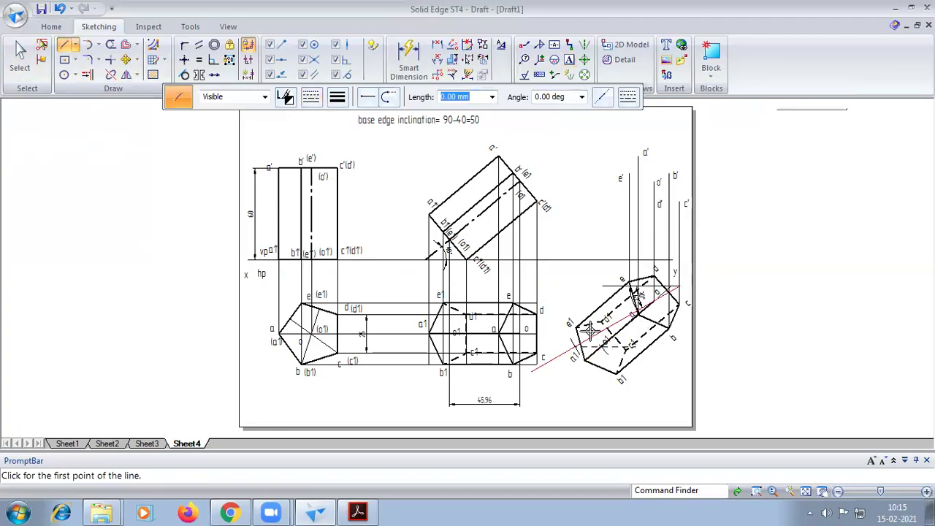
click(605, 322)
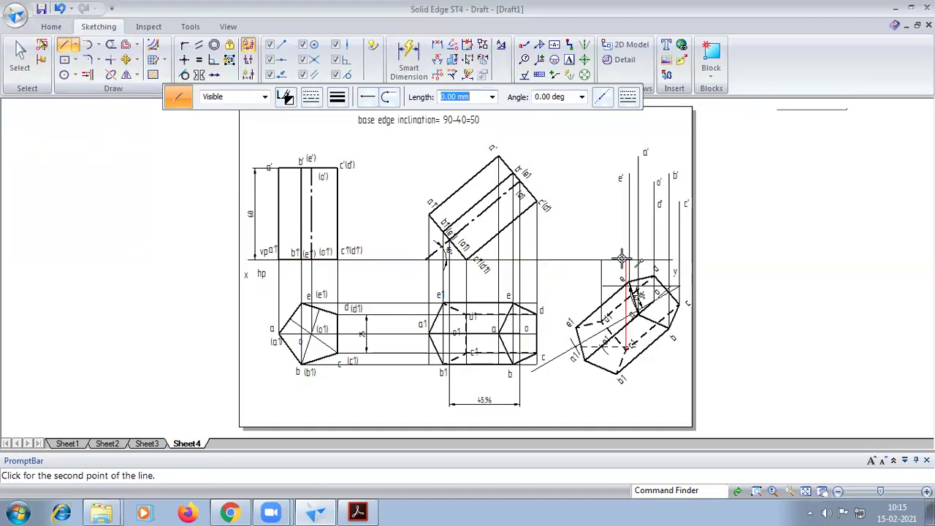
- Draw a vertical projector about 101 mm long upward from corner b1 of the rotated top view
click(618, 370)
click(618, 371)
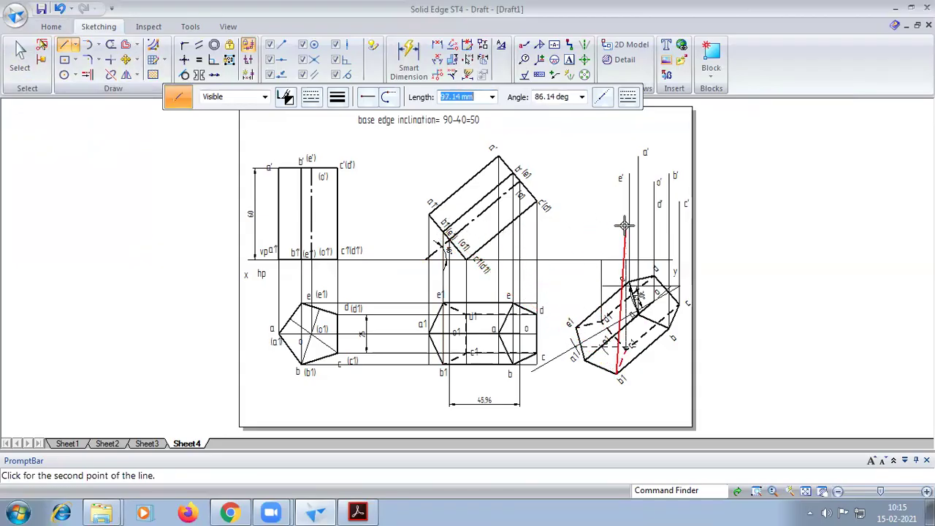
scroll(437, 248, up, 3)
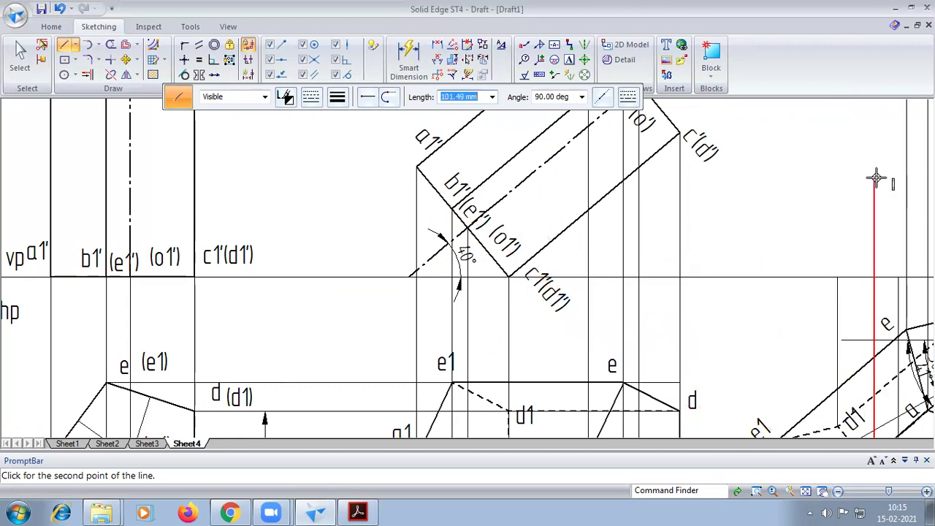
key(Escape)
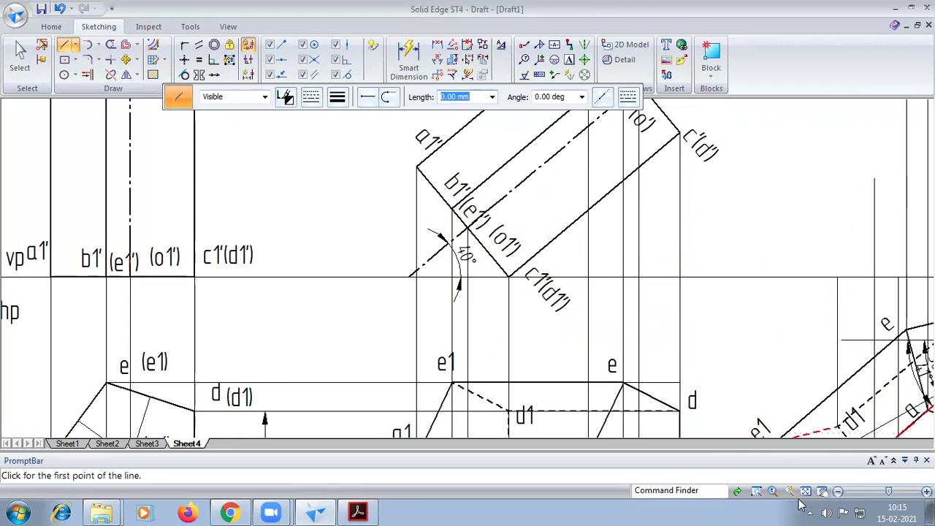
click(805, 491)
scroll(679, 340, up, 1)
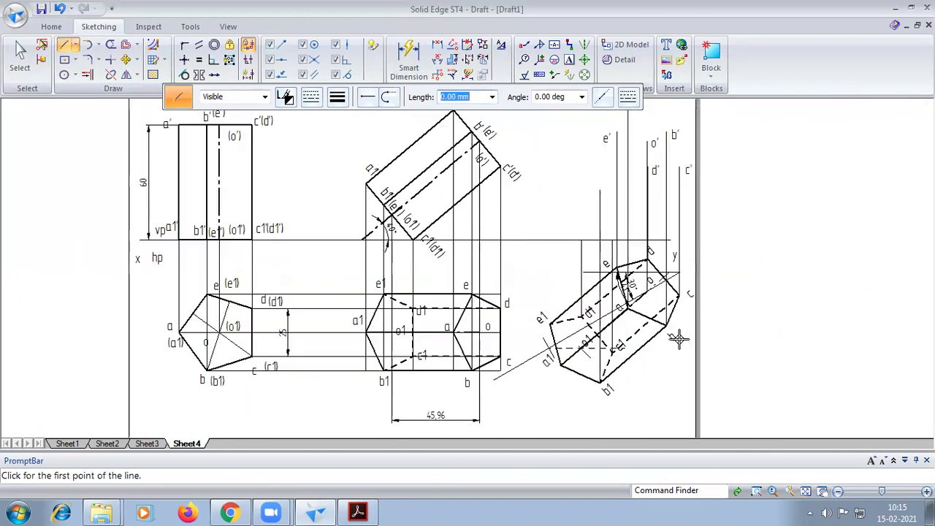
- Draw vertical projectors from a1, e1 and o1 of the rotated top view up to the levels of a1', (e1') and (o1')
click(560, 364)
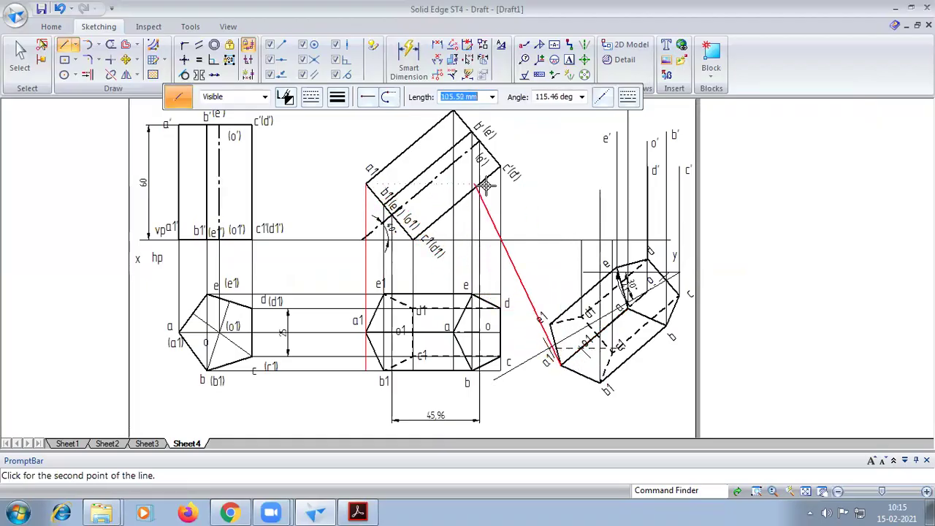
click(563, 182)
right_click(549, 327)
click(549, 325)
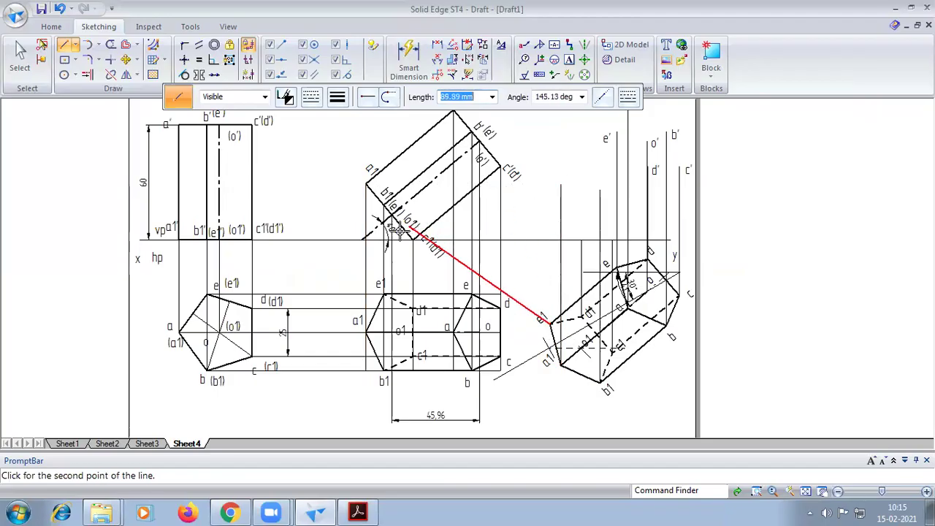
click(547, 211)
right_click(626, 334)
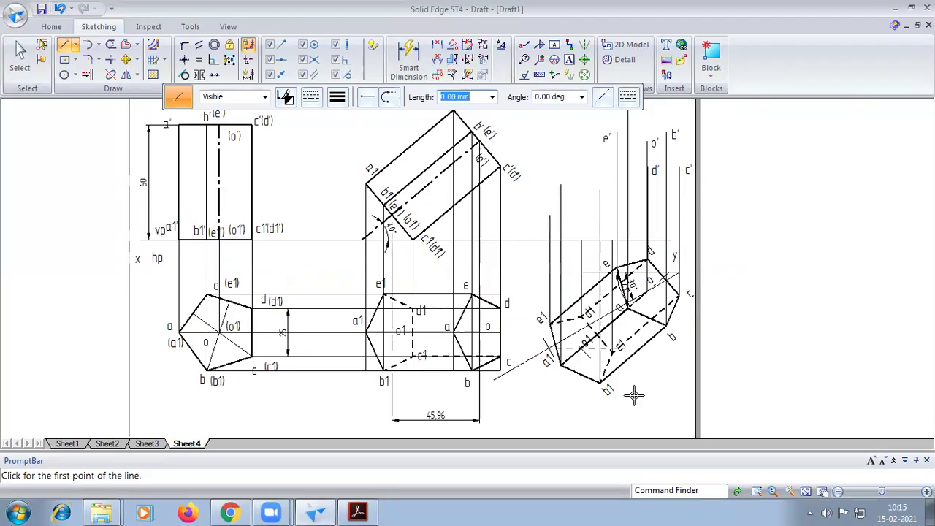
click(582, 346)
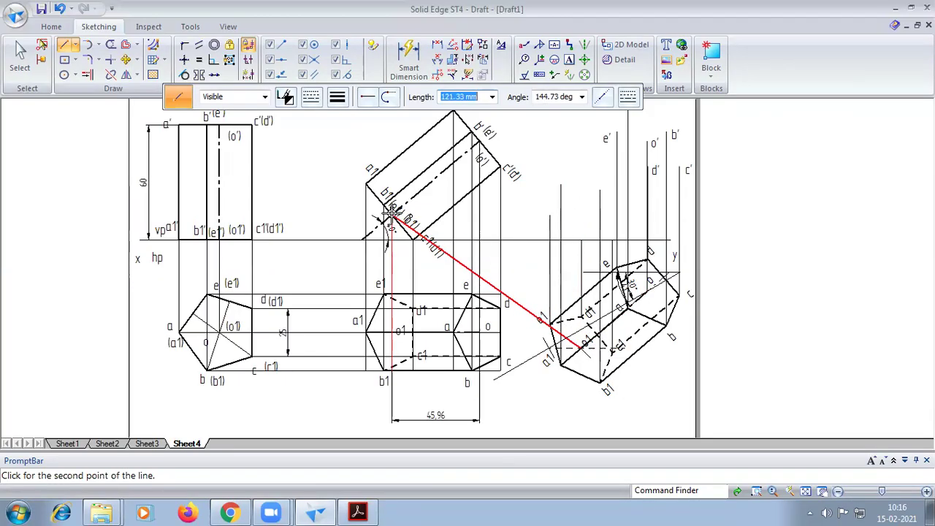
click(581, 213)
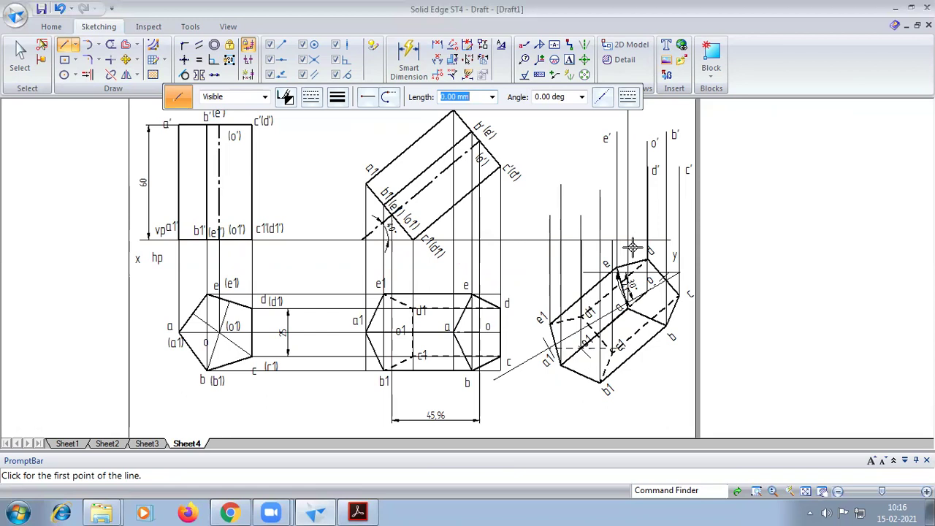
- Delete the projector of corner b1 and redraw it up to the level of b1'(e1')
click(19, 52)
click(601, 217)
key(Delete)
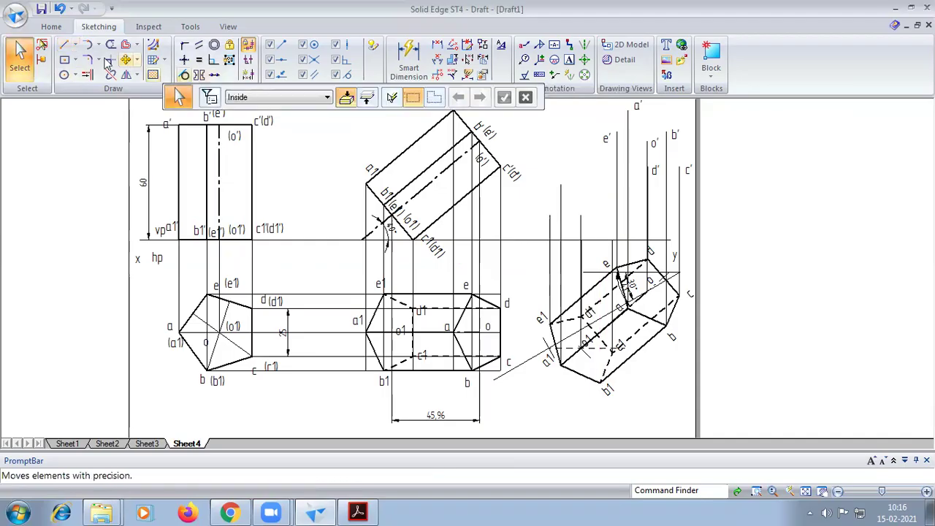
click(64, 45)
click(337, 97)
click(600, 380)
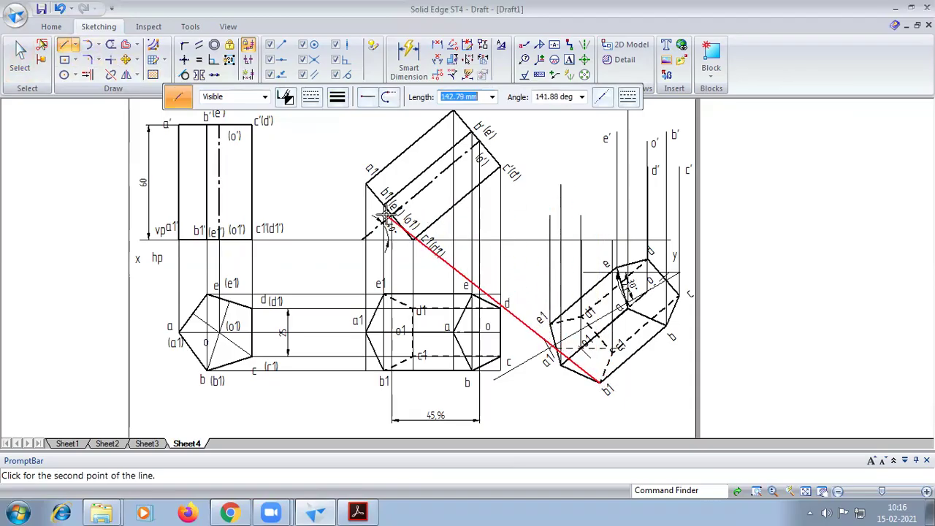
click(600, 205)
- Label the upper ends of the new projectors a1', b1', c1', d1', o1' and e1'
click(569, 59)
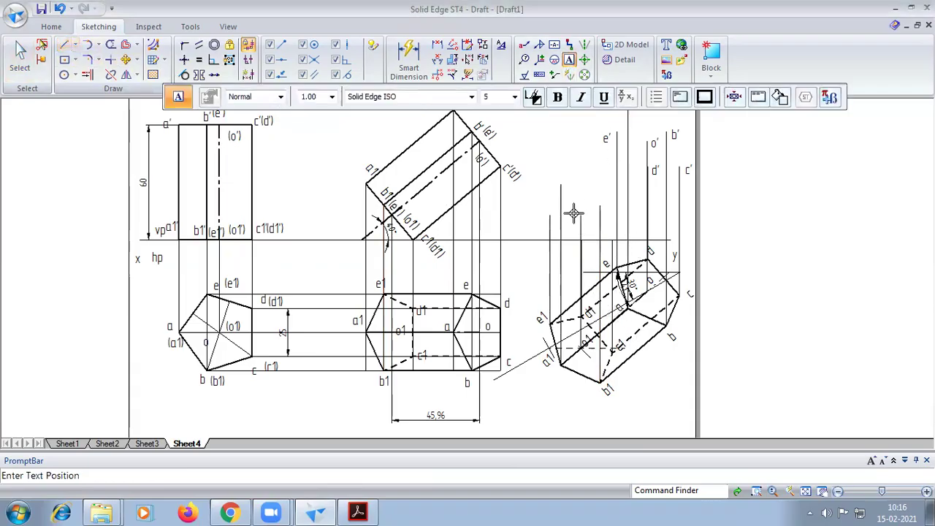
click(562, 172)
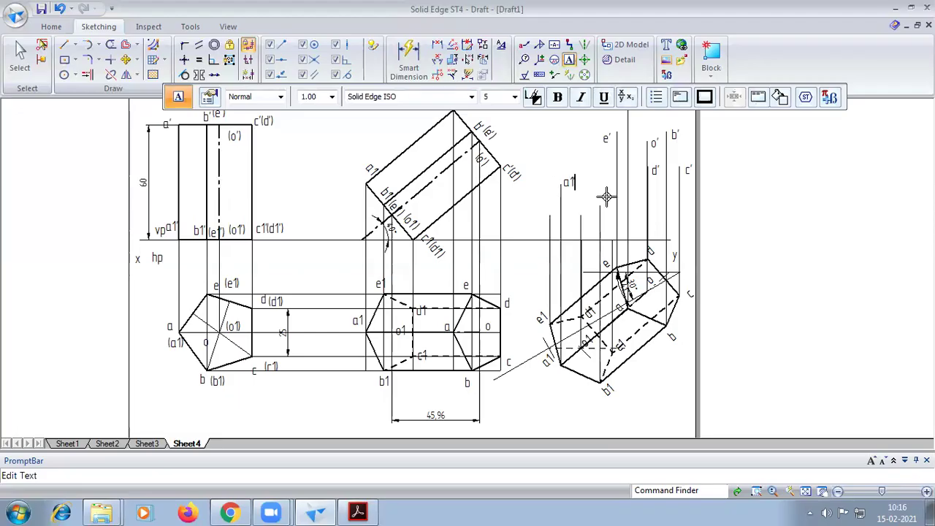
click(599, 198)
text(b1')
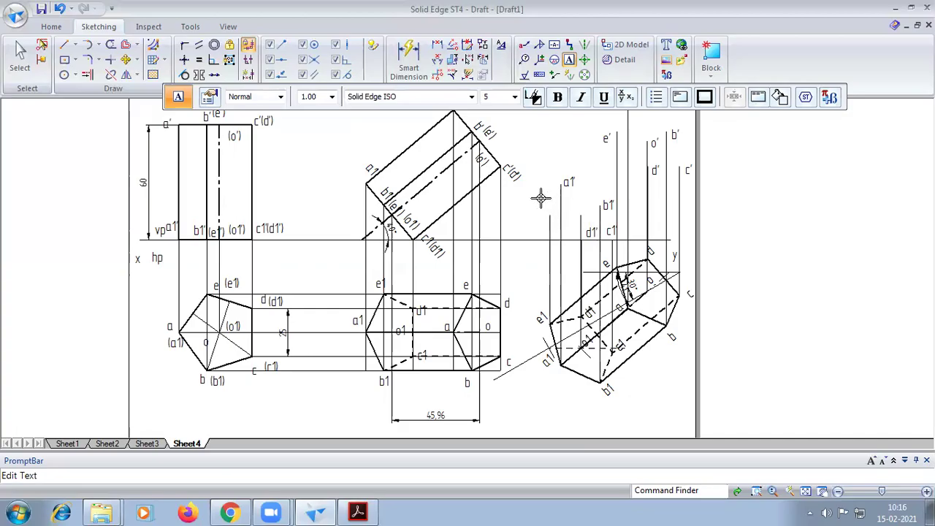
text(')
click(584, 208)
double_click(590, 207)
click(812, 491)
scroll(654, 274, up, 3)
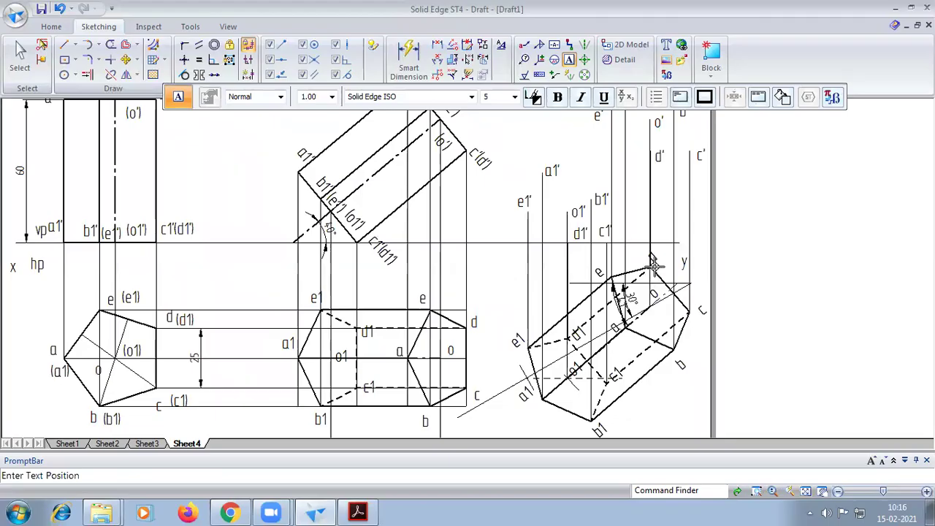
- Draw the hidden edges c'd', d'e' and d'd1' of the final front view as dashed lines 0.50 mm wide
scroll(646, 285, down, 1)
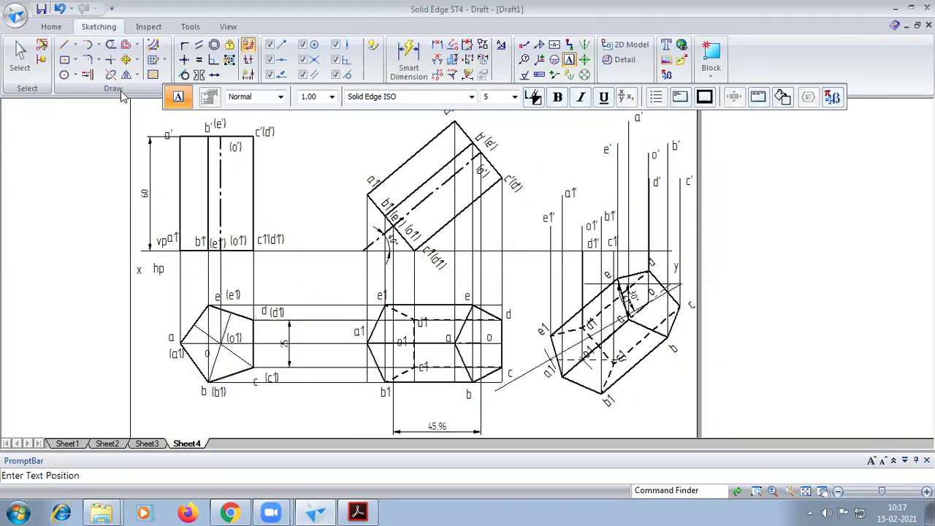
click(64, 50)
click(311, 98)
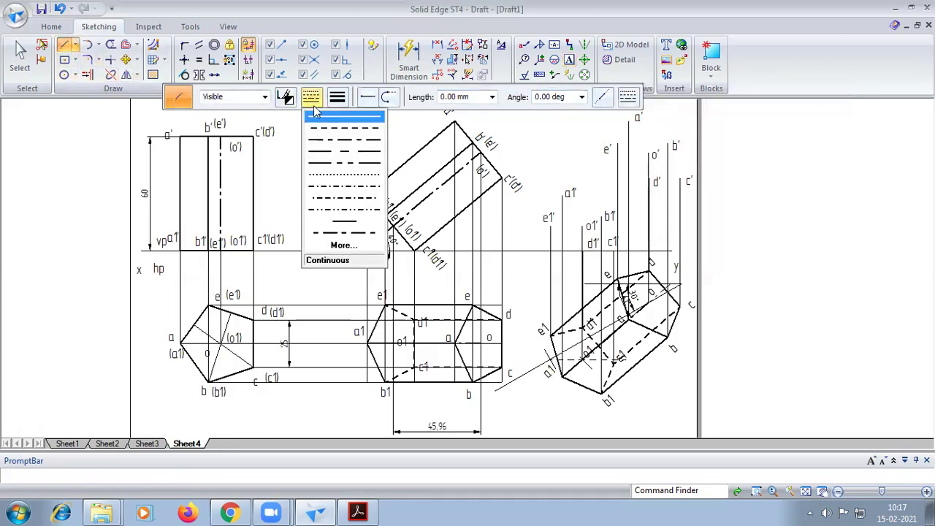
click(332, 138)
click(337, 97)
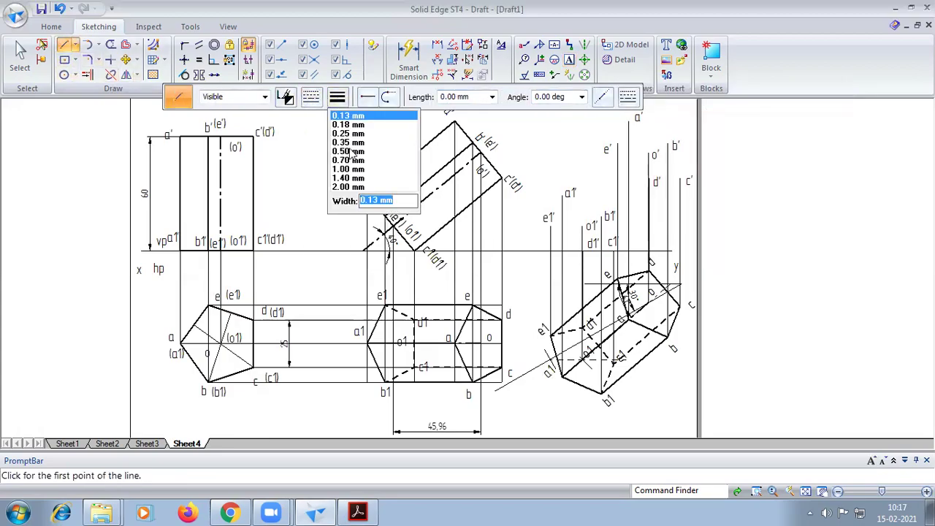
click(351, 152)
scroll(664, 200, up, 1)
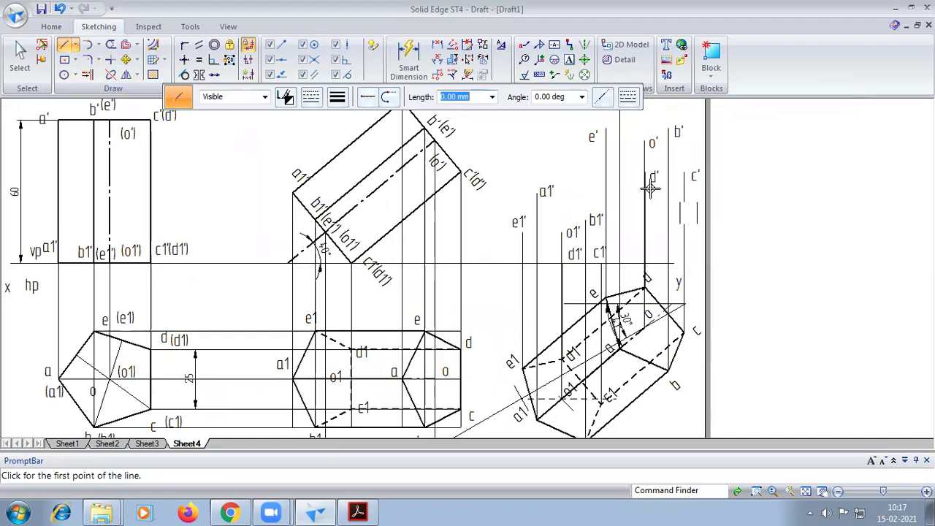
click(645, 173)
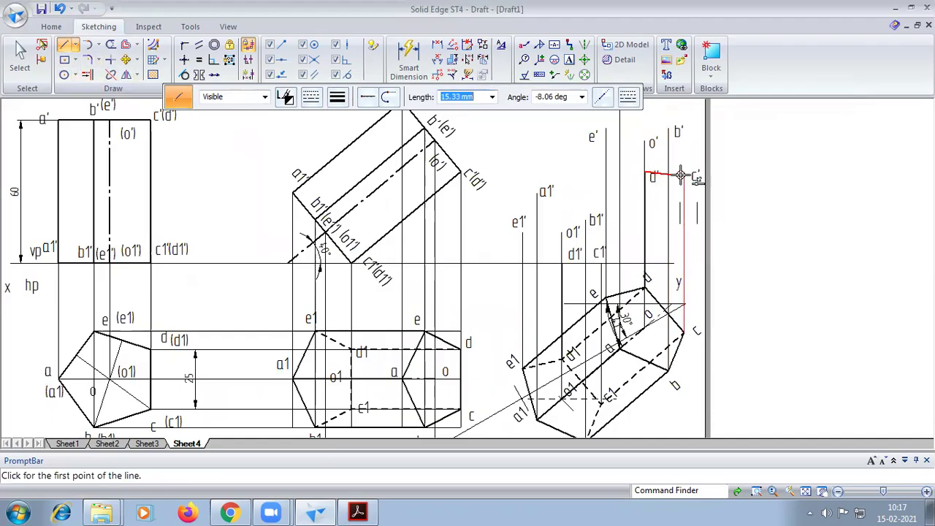
click(685, 173)
click(645, 173)
click(607, 129)
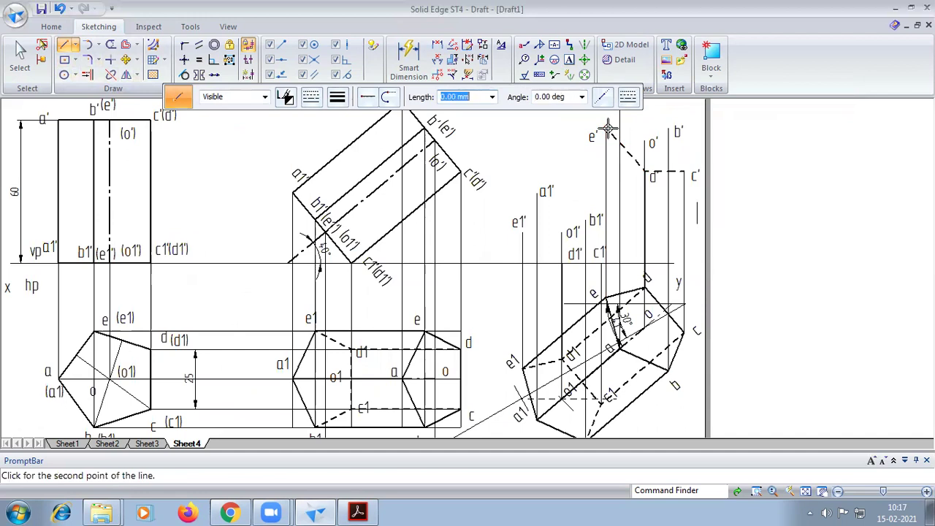
click(644, 172)
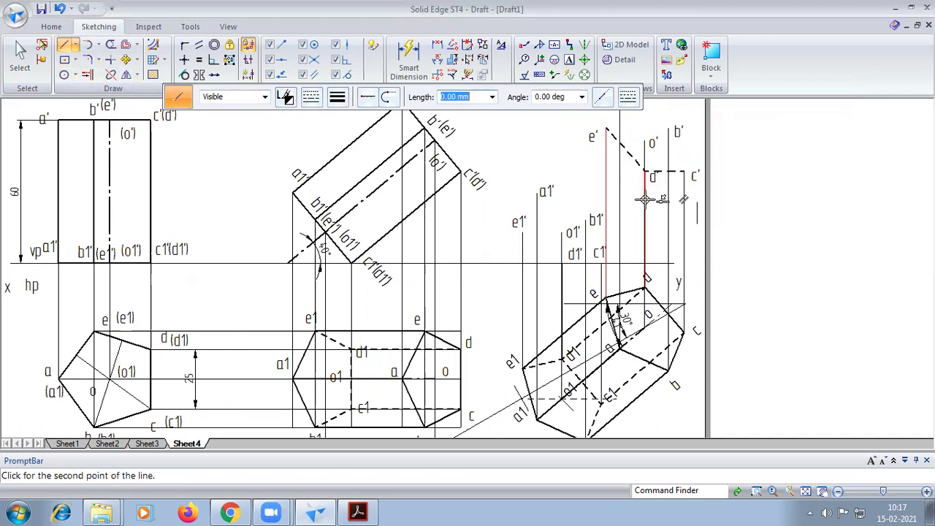
click(561, 261)
- Draw the visible end-face edges e'a', a'b' and b'c' of the final front view as continuous lines
scroll(638, 255, down, 2)
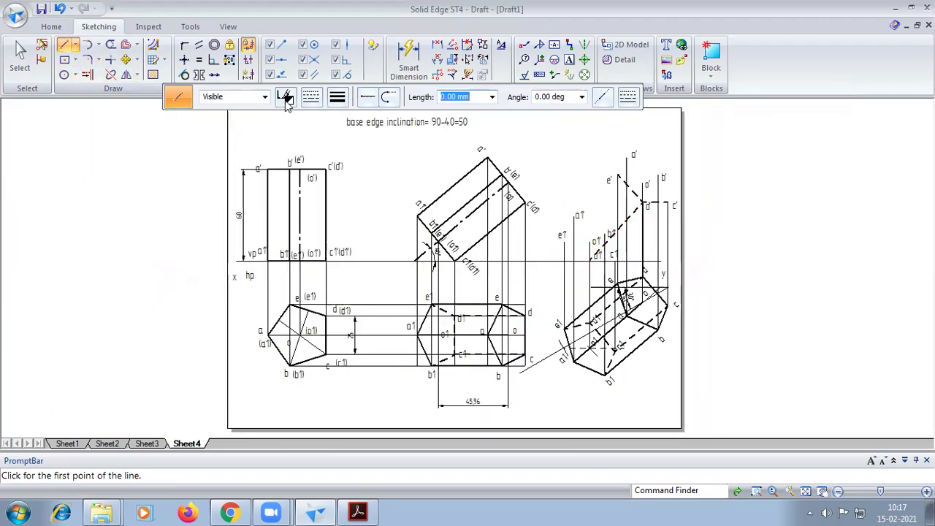
click(311, 98)
click(321, 127)
scroll(622, 179, up, 2)
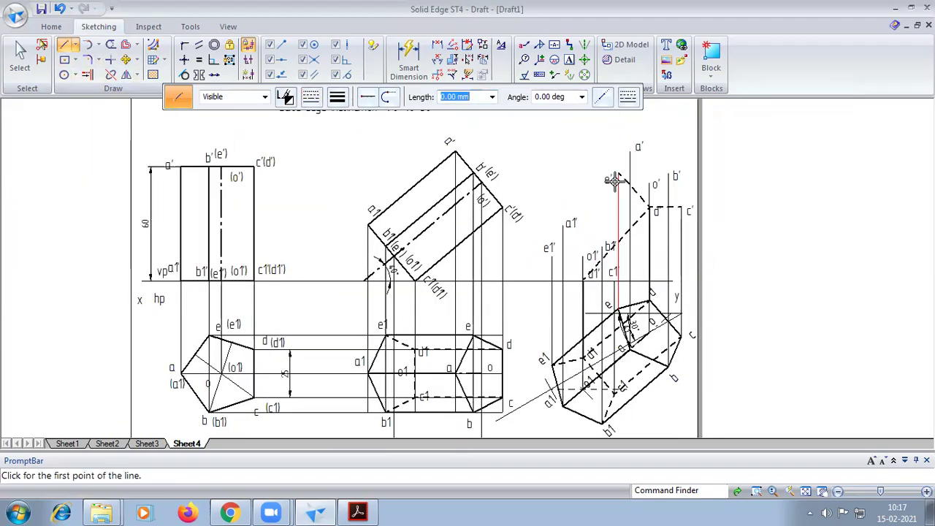
click(620, 172)
click(633, 144)
click(683, 170)
click(698, 214)
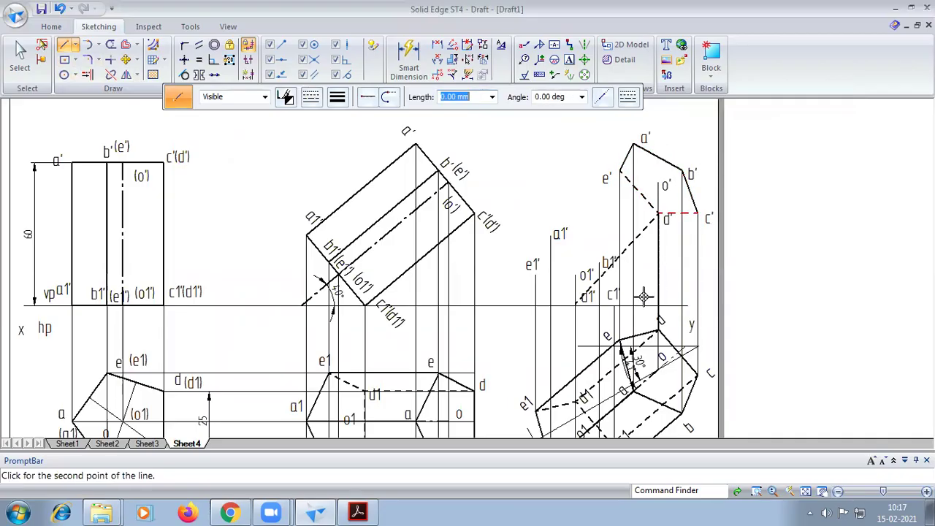
right_click(604, 316)
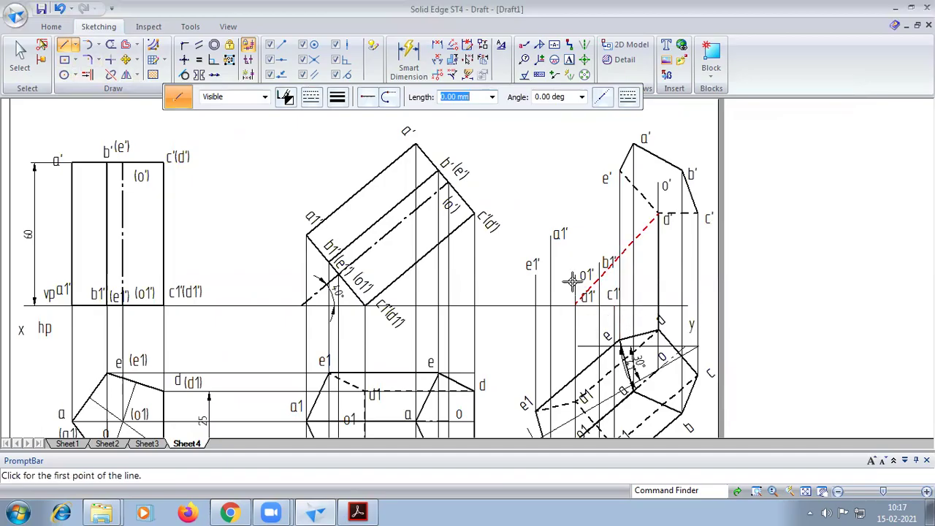
- Draw the base pentagon of the final front view with continuous lines through a1', b1', c1', d1', e1' and back to a1'
click(552, 235)
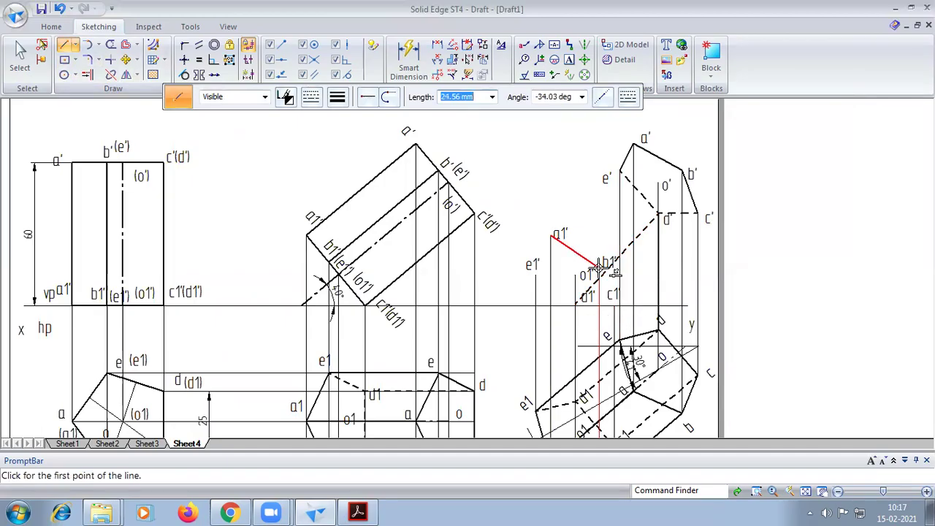
click(605, 261)
click(614, 304)
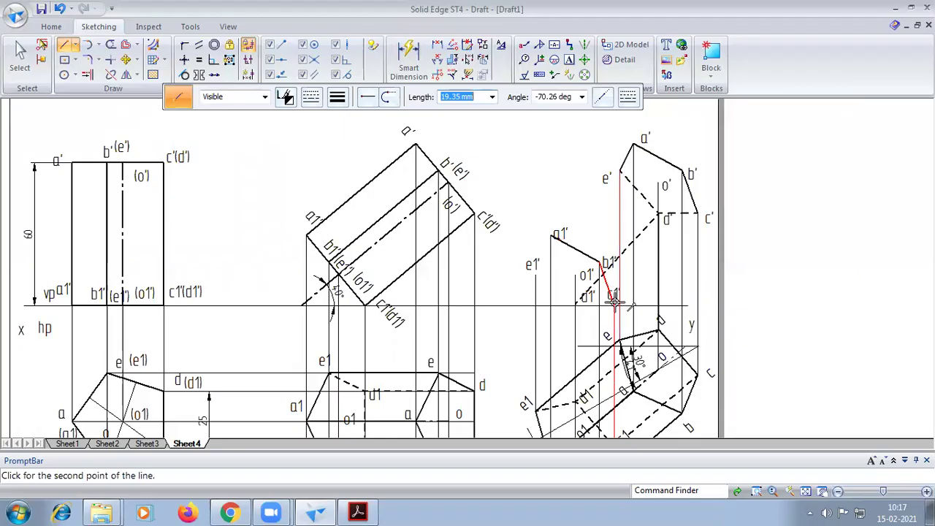
click(576, 303)
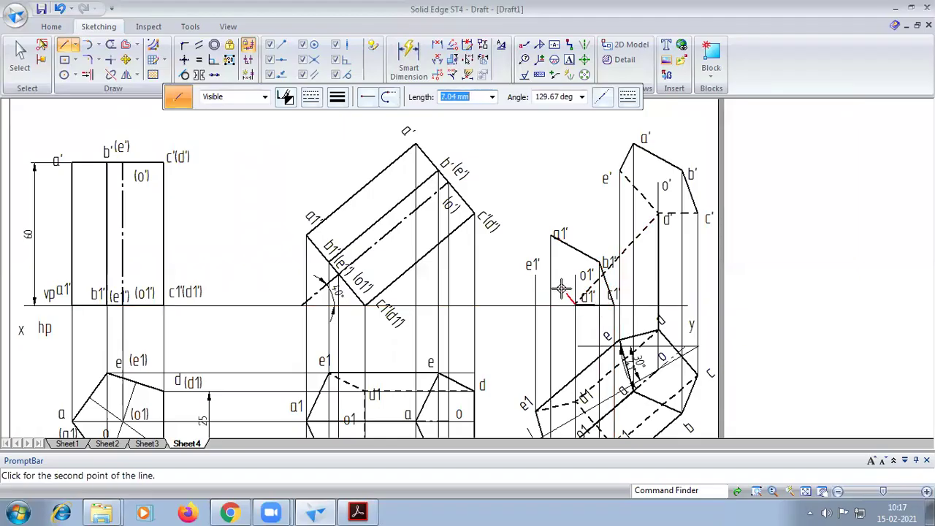
click(535, 274)
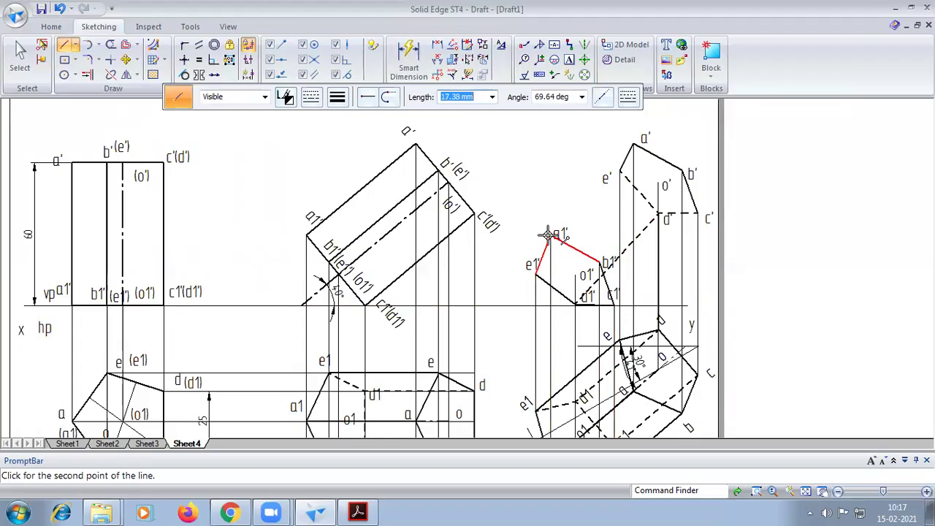
click(552, 237)
- Connect a1' to a', b1' to b' and c1' to c' with continuous lines as the prism's visible long edges
click(550, 235)
click(632, 141)
click(600, 261)
click(681, 174)
click(600, 260)
click(616, 305)
click(615, 306)
click(700, 214)
click(616, 305)
right_click(574, 299)
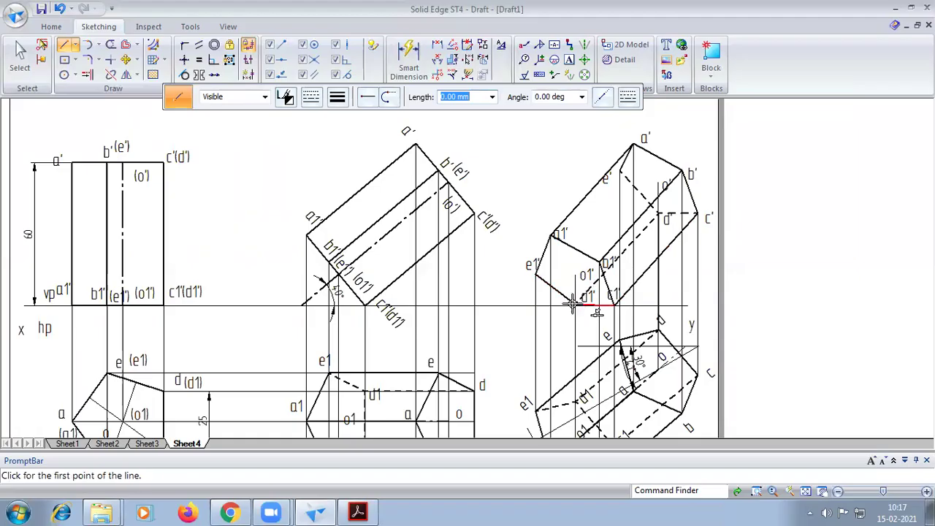
click(535, 273)
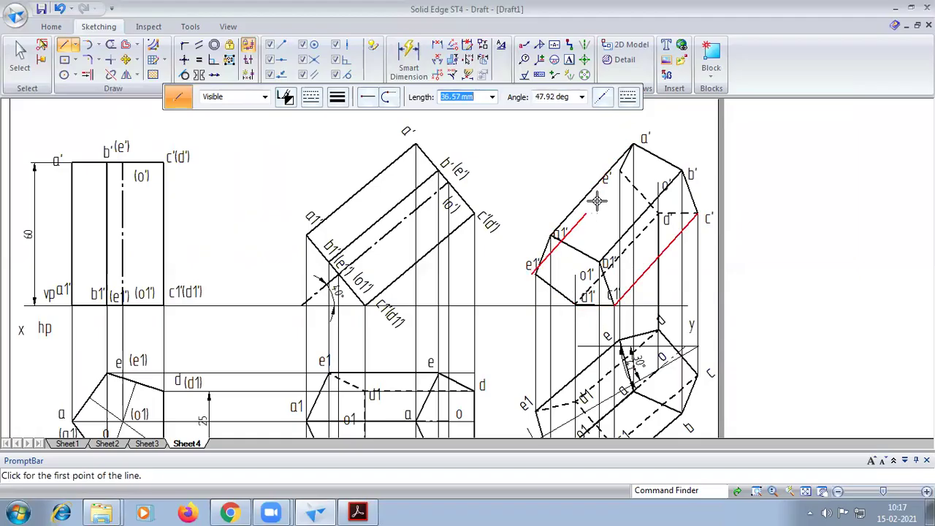
click(617, 170)
right_click(340, 150)
click(60, 10)
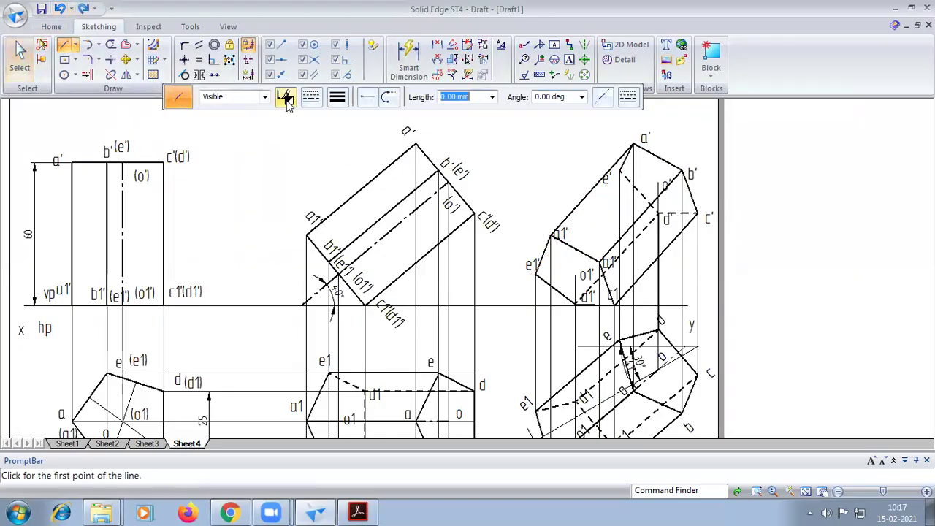
- Adjust the line width and connect e1' to e' in the final front view with a continuous line
click(335, 105)
click(349, 150)
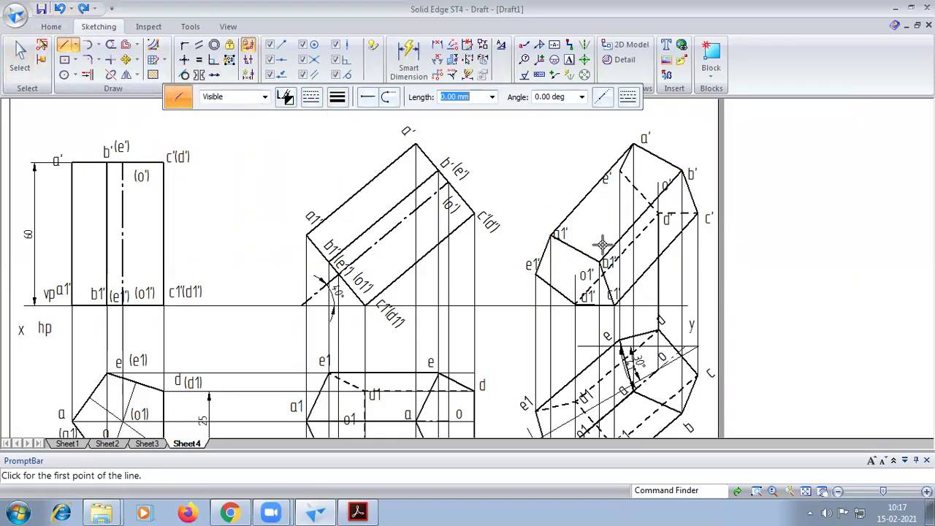
click(536, 273)
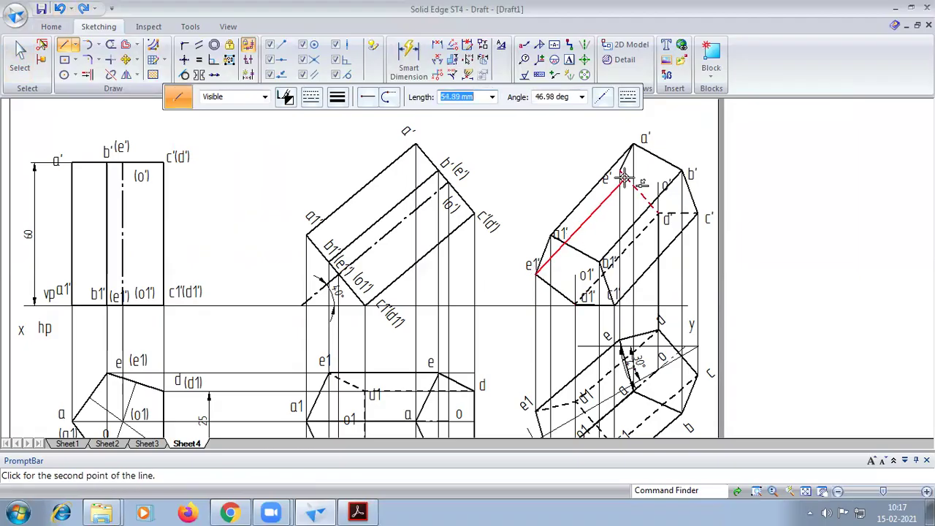
click(618, 171)
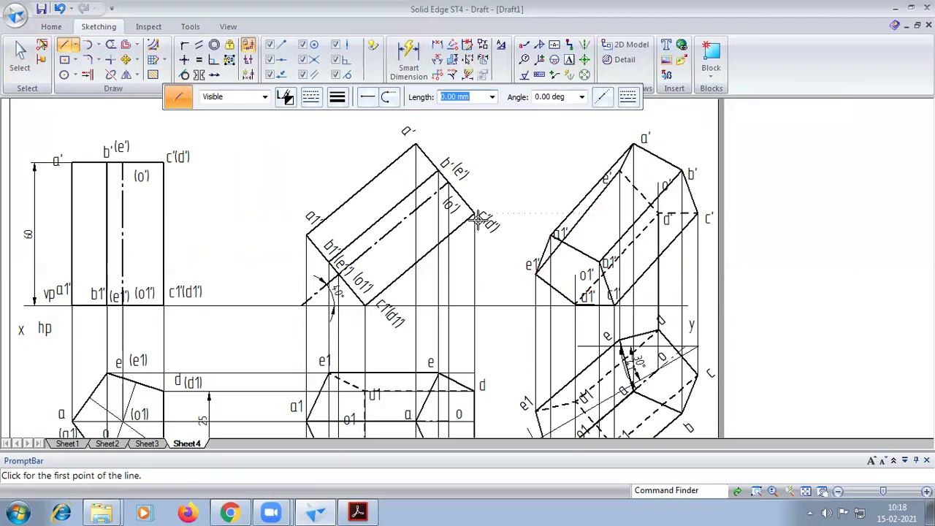
- Draw the prism's axis from o1' to o' in the final front view as a chain (dash-dot) line
click(311, 98)
click(337, 132)
click(576, 273)
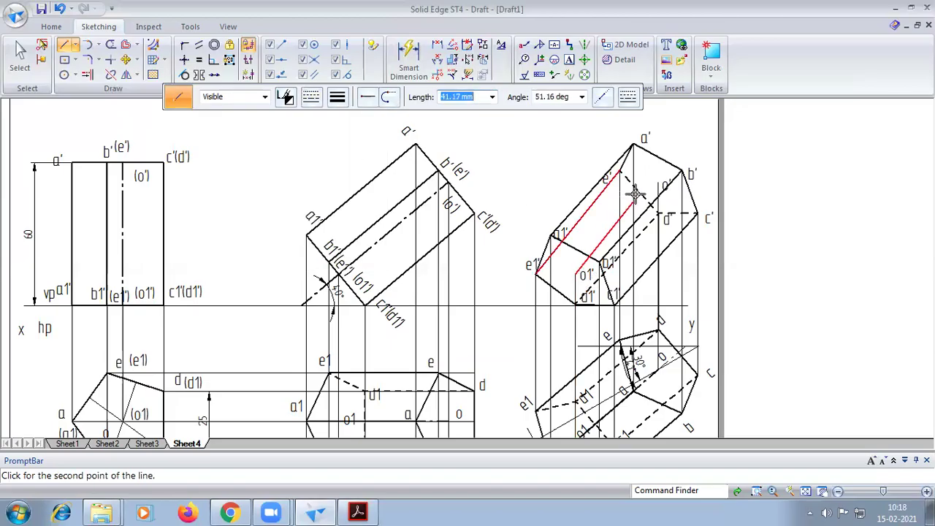
click(656, 187)
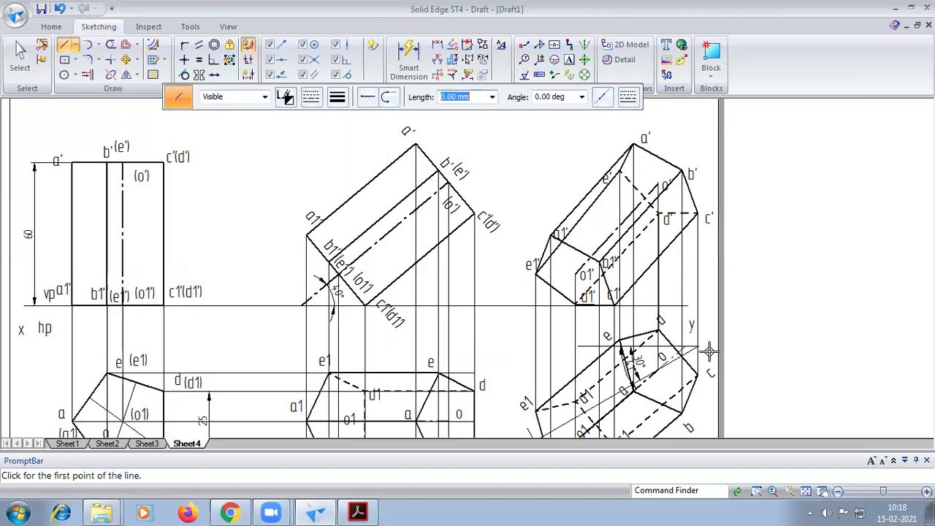
- Review the whole sheet, compare it with the textbook solution in Adobe Acrobat Reader, and return to the Solid Edge drawing
click(816, 493)
scroll(643, 368, up, 3)
scroll(640, 369, down, 1)
scroll(641, 369, down, 1)
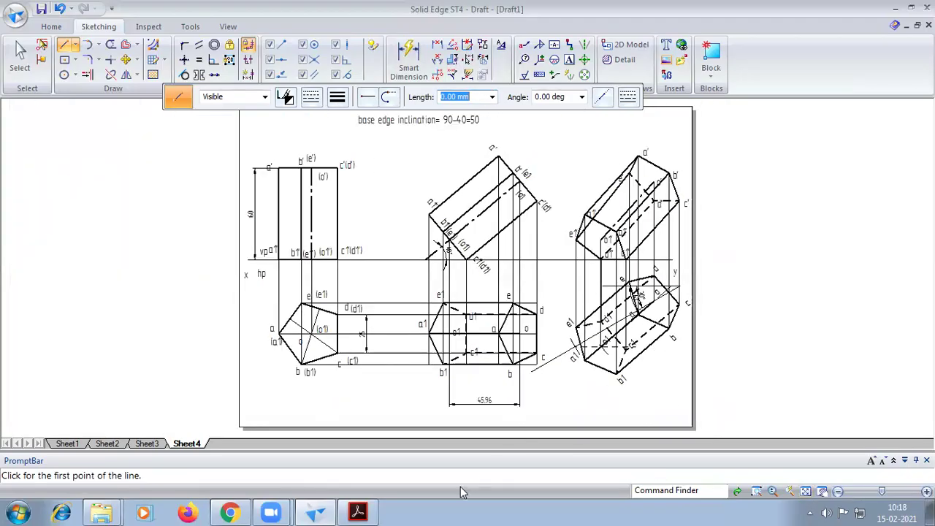
click(363, 512)
click(316, 513)
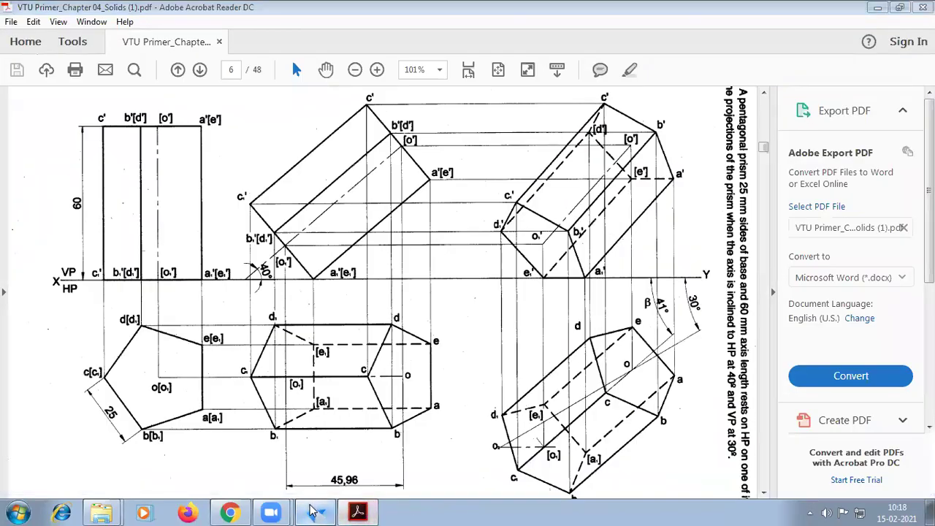